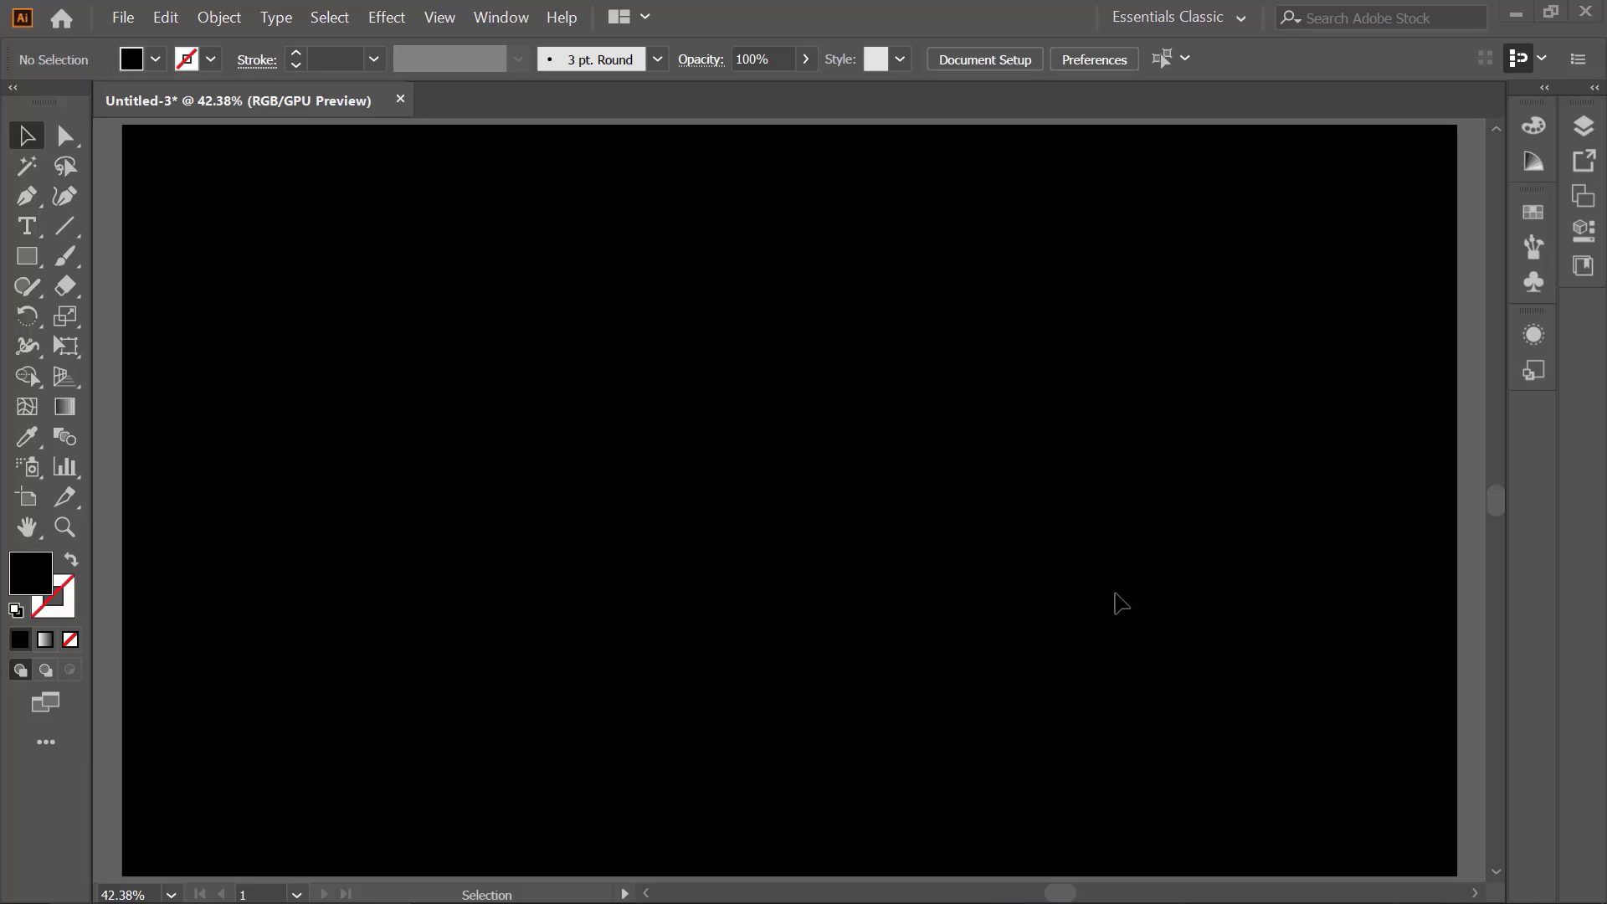
Draw a square on the black artboard and fill it red.
{"action": "left_click", "coordinate": [27, 256]}
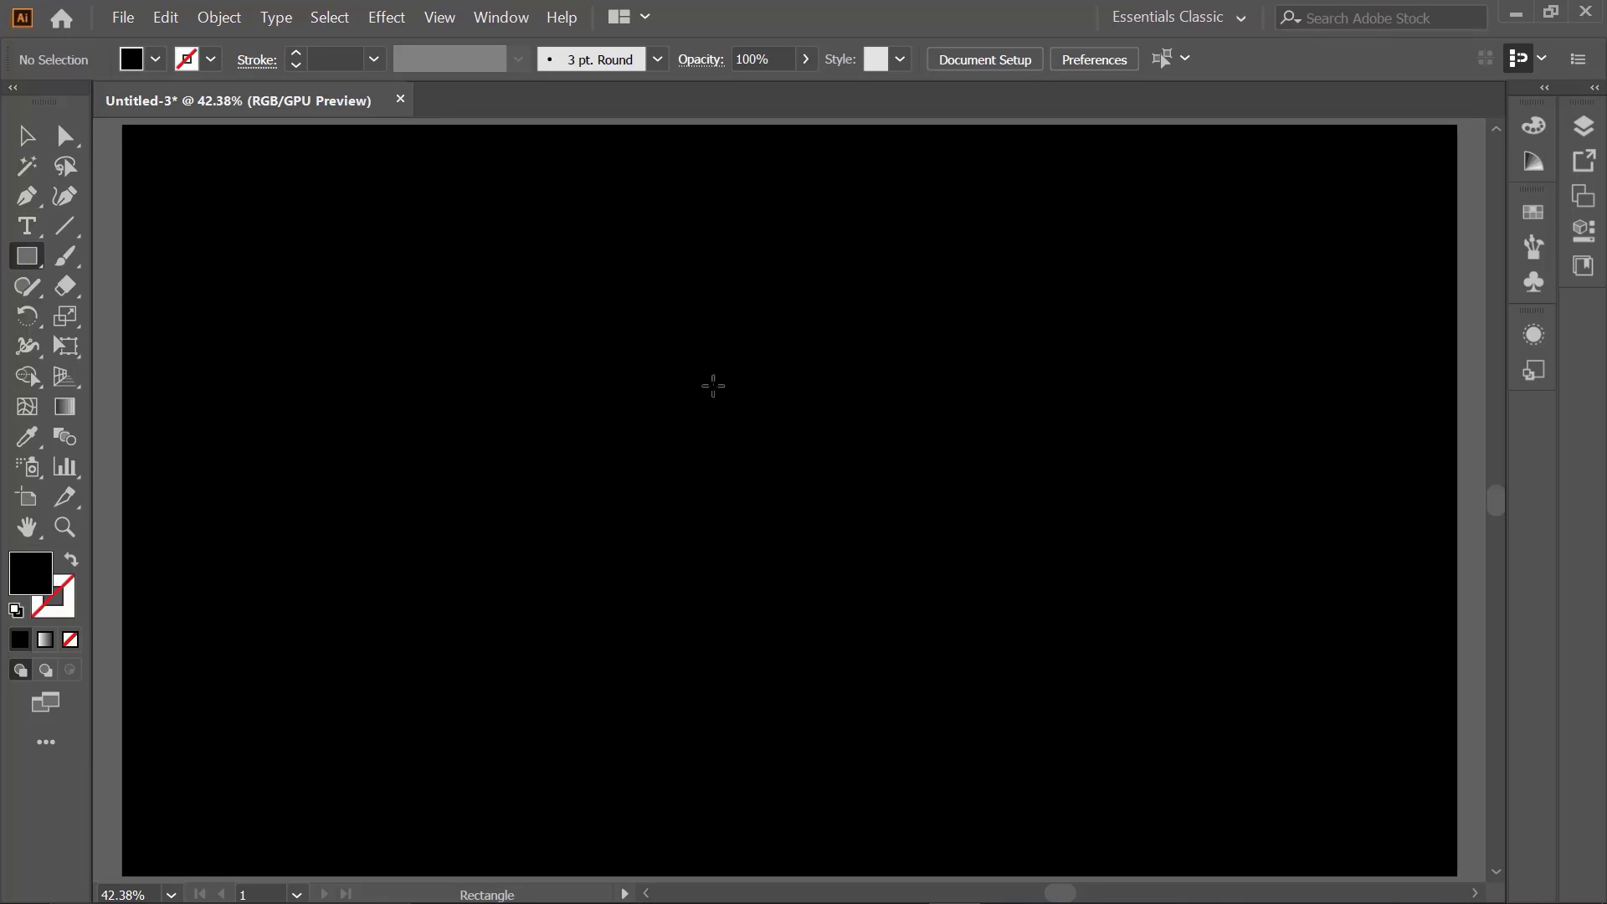
{"action": "mouse_move", "coordinate": [690, 383]}
{"action": "left_mouse_down"}
{"action": "mouse_move", "coordinate": [920, 612]}
{"action": "mouse_move", "coordinate": [854, 552]}
{"action": "mouse_move", "coordinate": [850, 568]}
{"action": "left_mouse_up"}
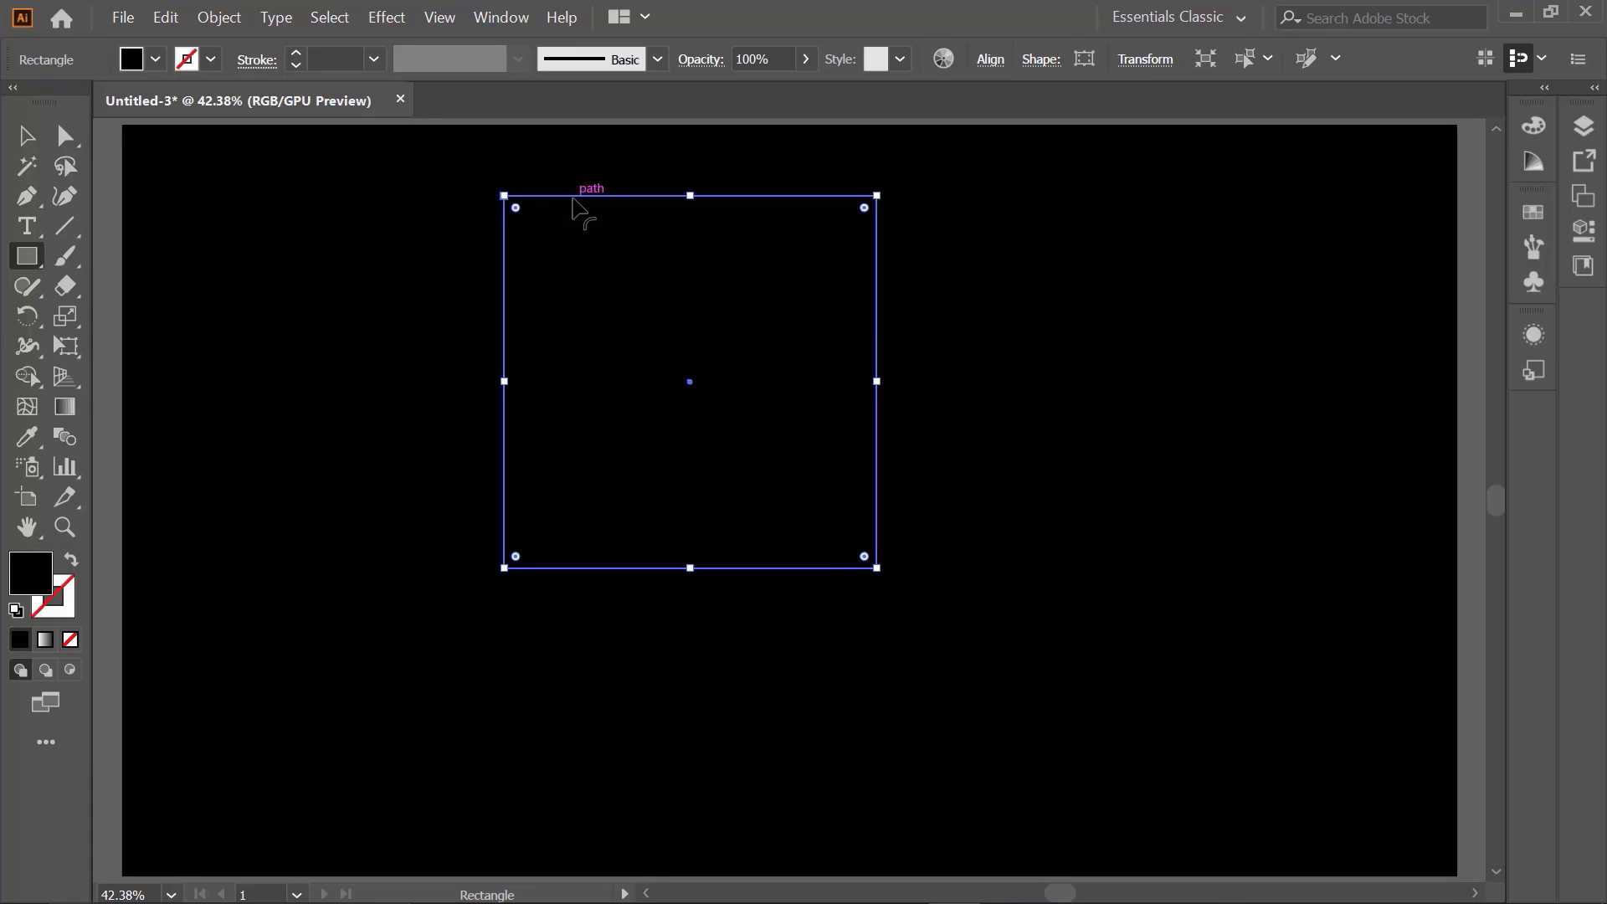
{"action": "left_click", "coordinate": [133, 60]}
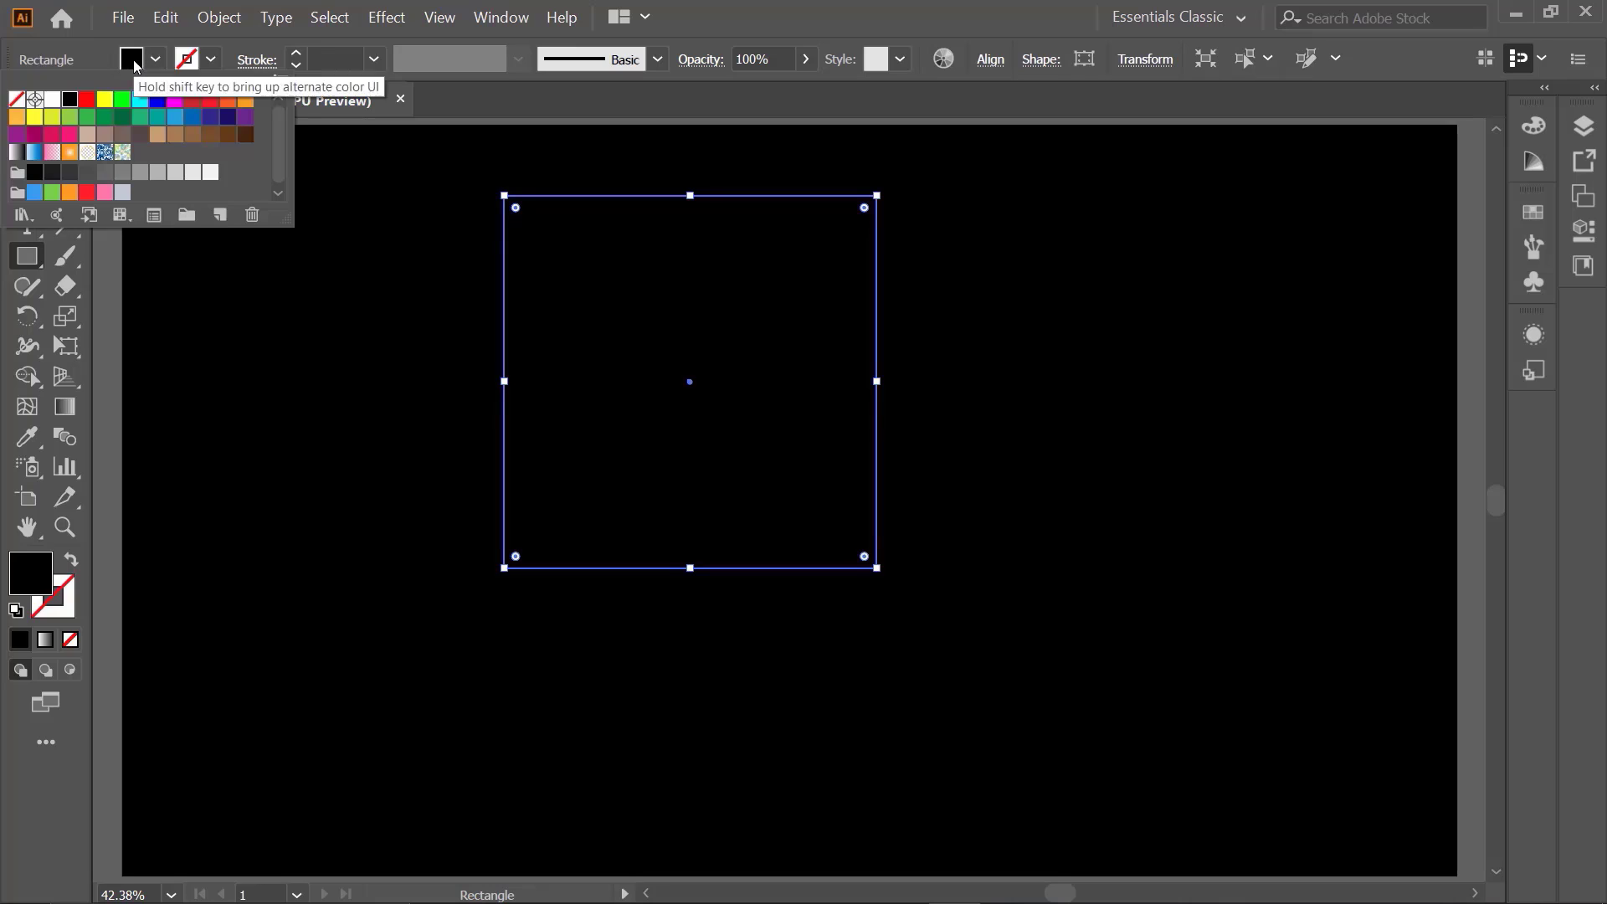
{"action": "left_click", "coordinate": [87, 100]}
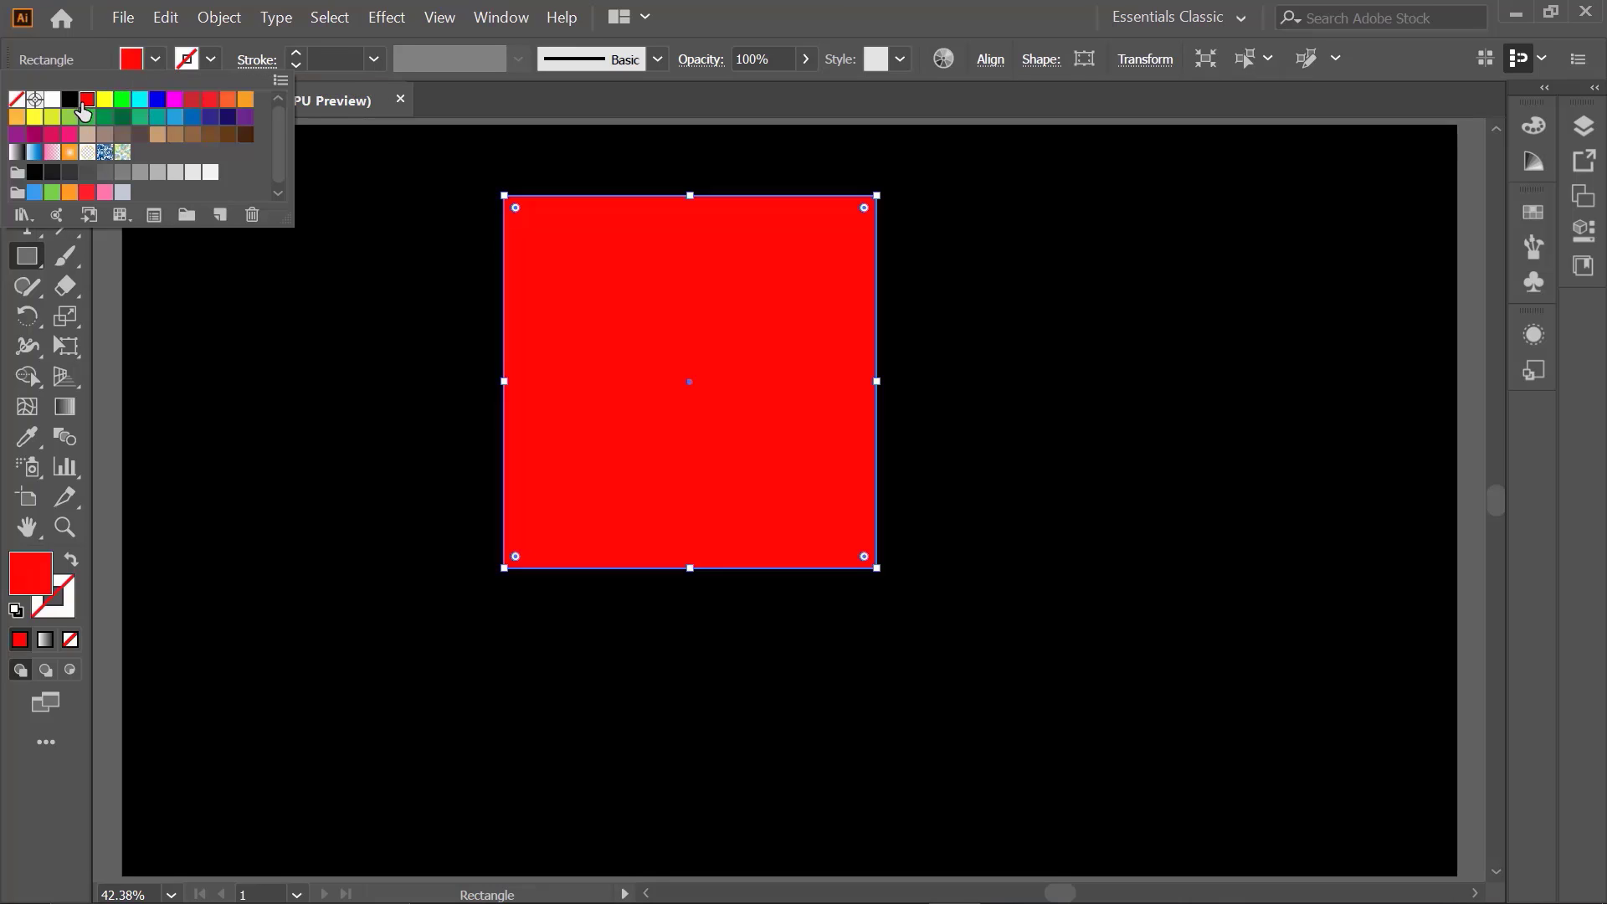
{"action": "left_click", "coordinate": [591, 183]}
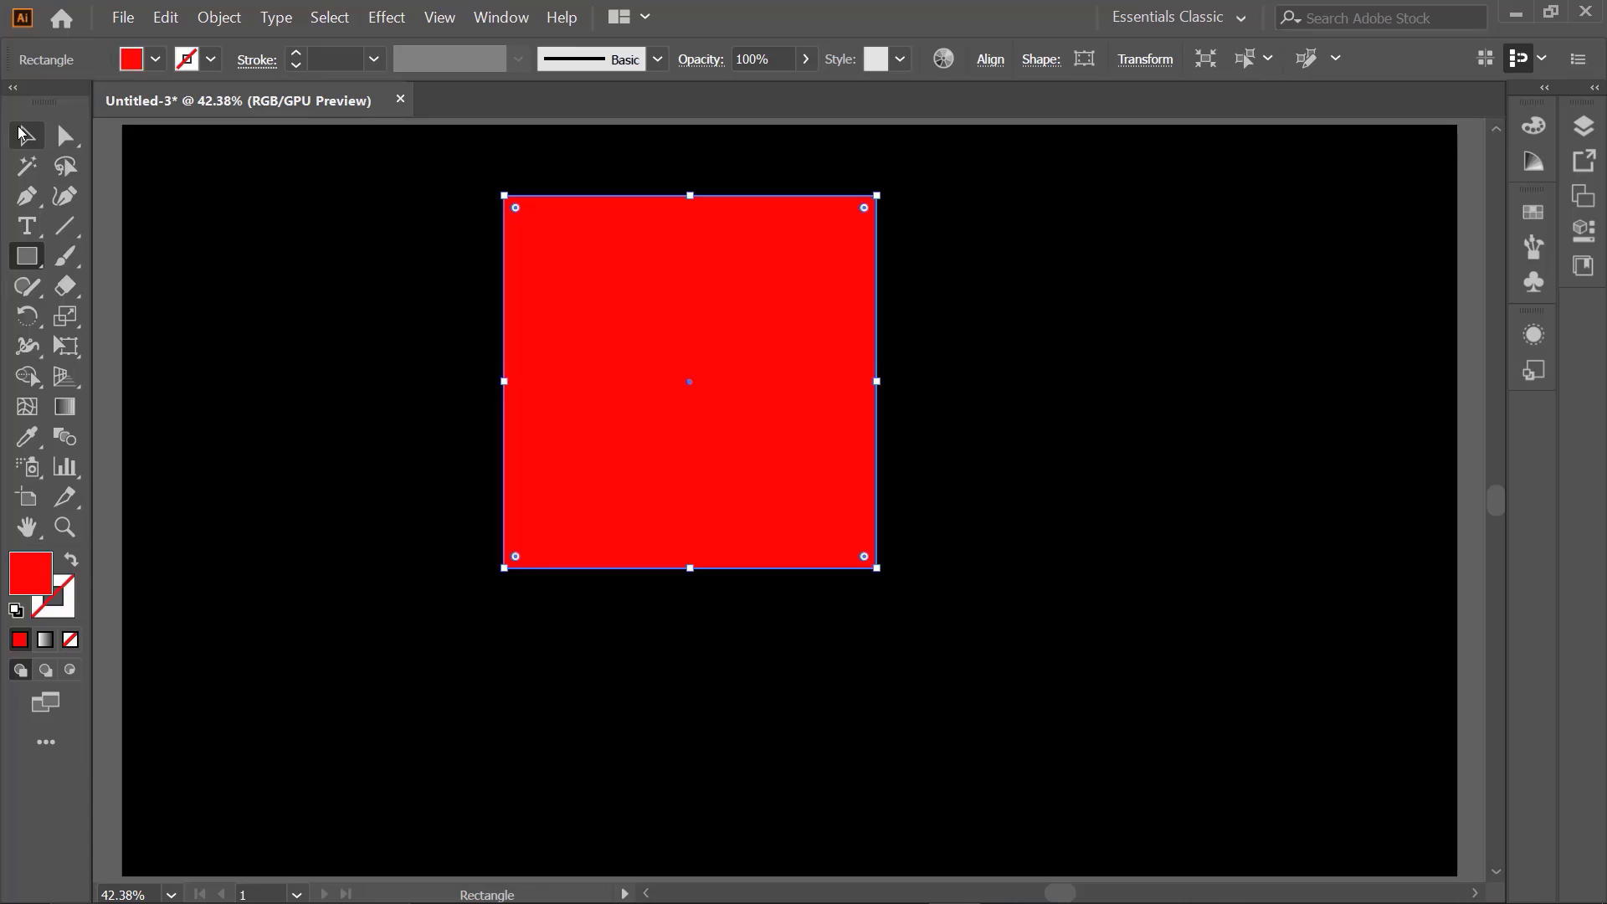
Rotate the red square 45° into a diamond and move it lower.
{"action": "left_click", "coordinate": [23, 134]}
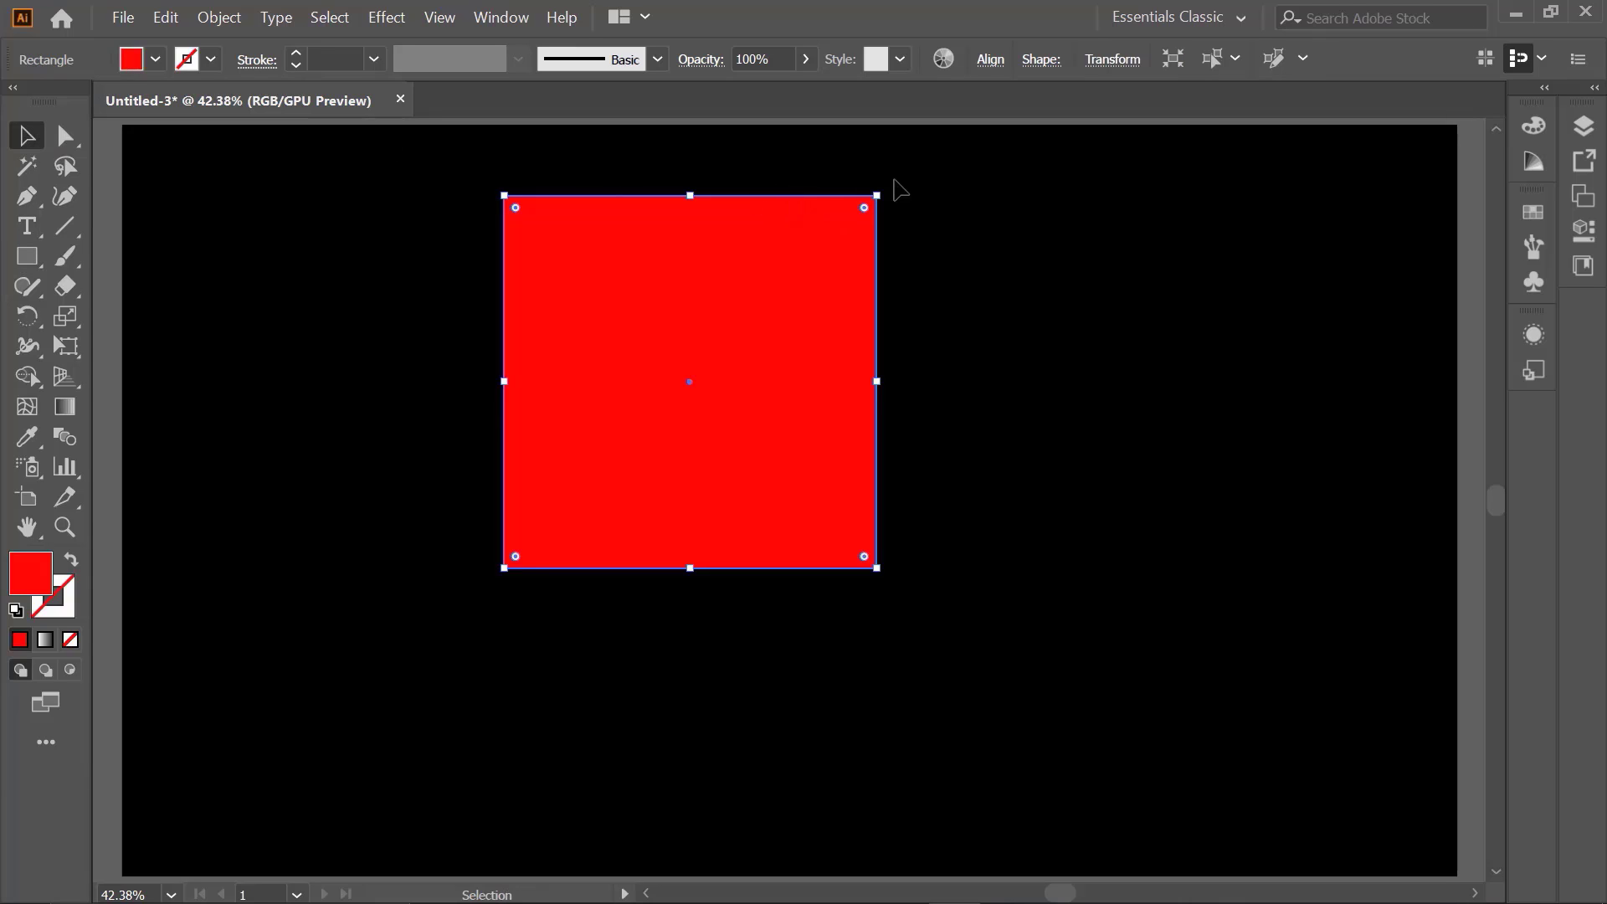
{"action": "left_click_drag", "start_coordinate": [900, 189], "coordinate": [678, 123]}
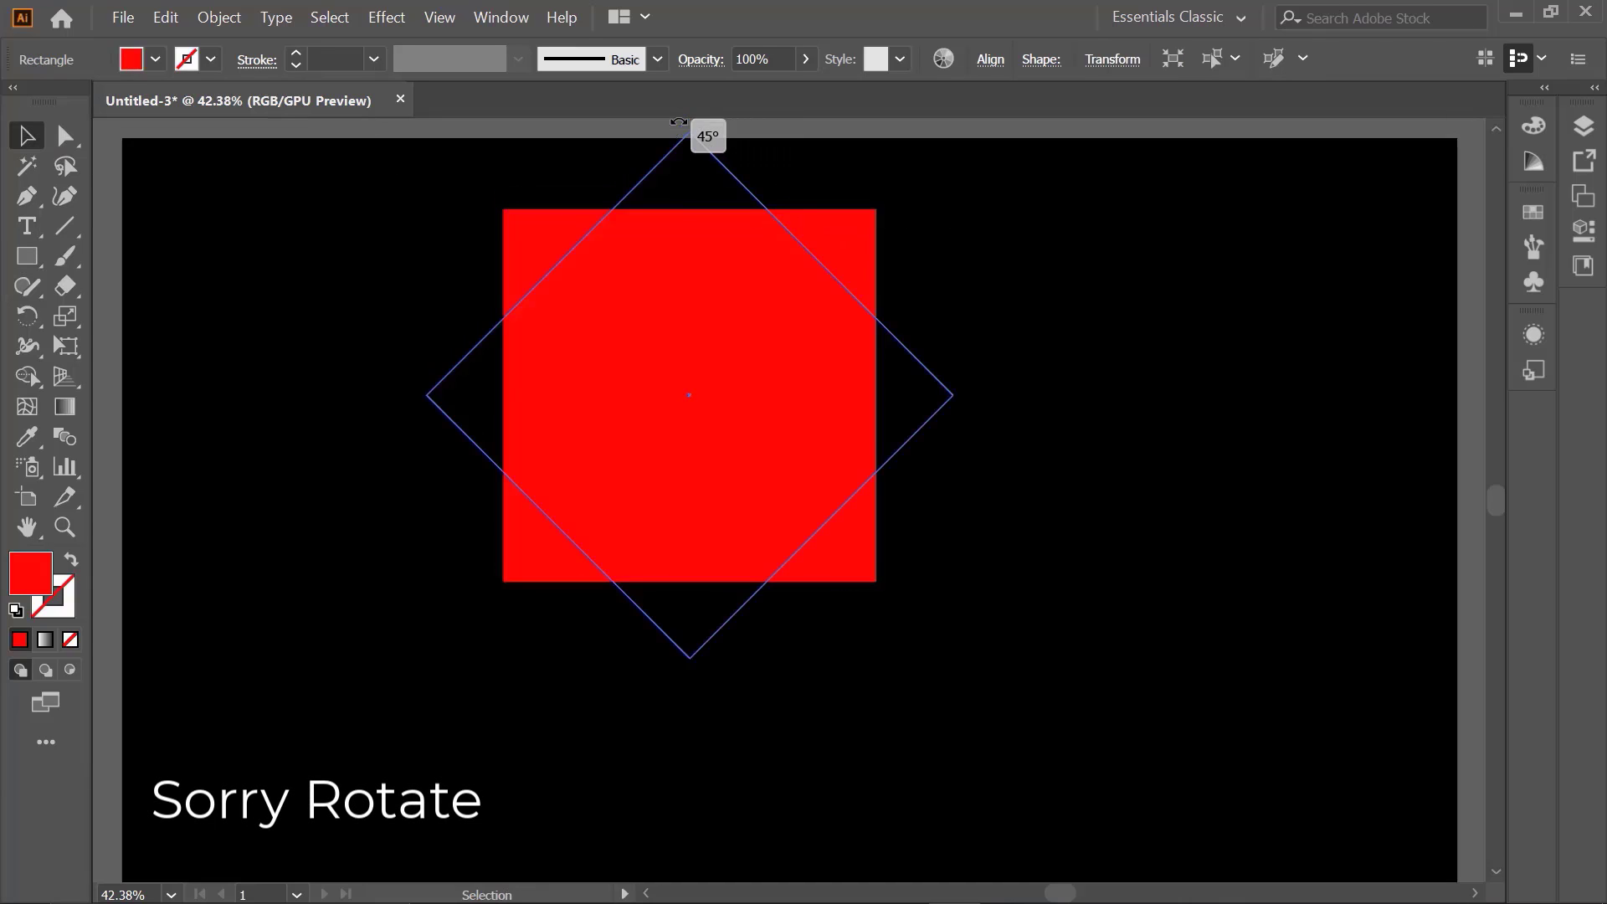
{"action": "left_click_drag", "start_coordinate": [720, 280], "coordinate": [709, 411]}
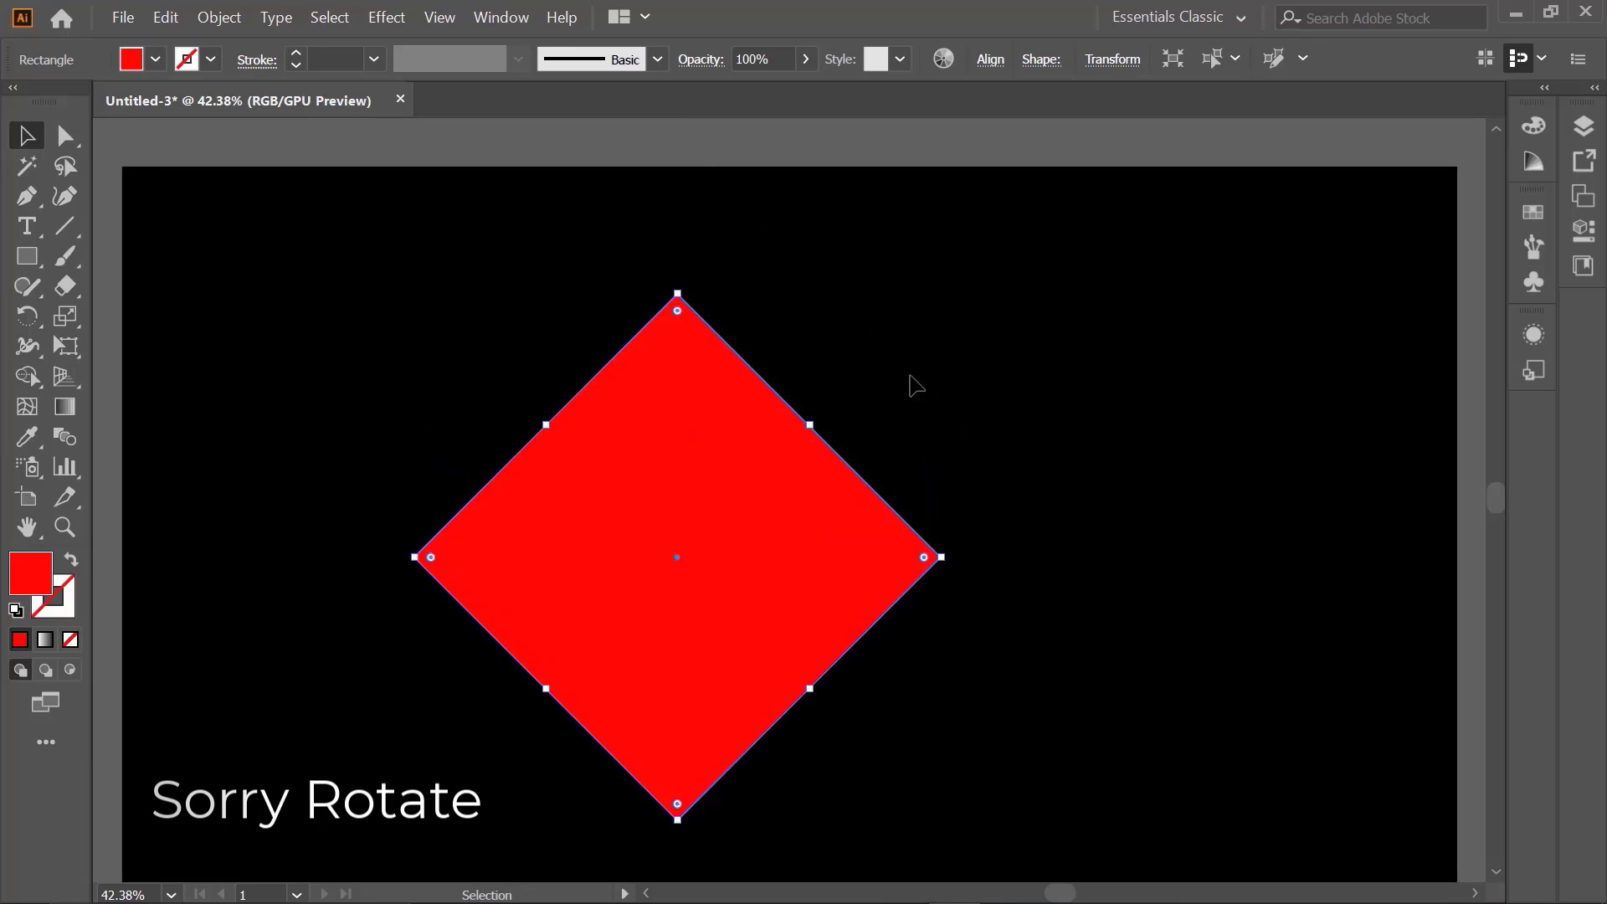
{"action": "scroll", "coordinate": [915, 385], "scroll_direction": "down", "scroll_amount": 1}
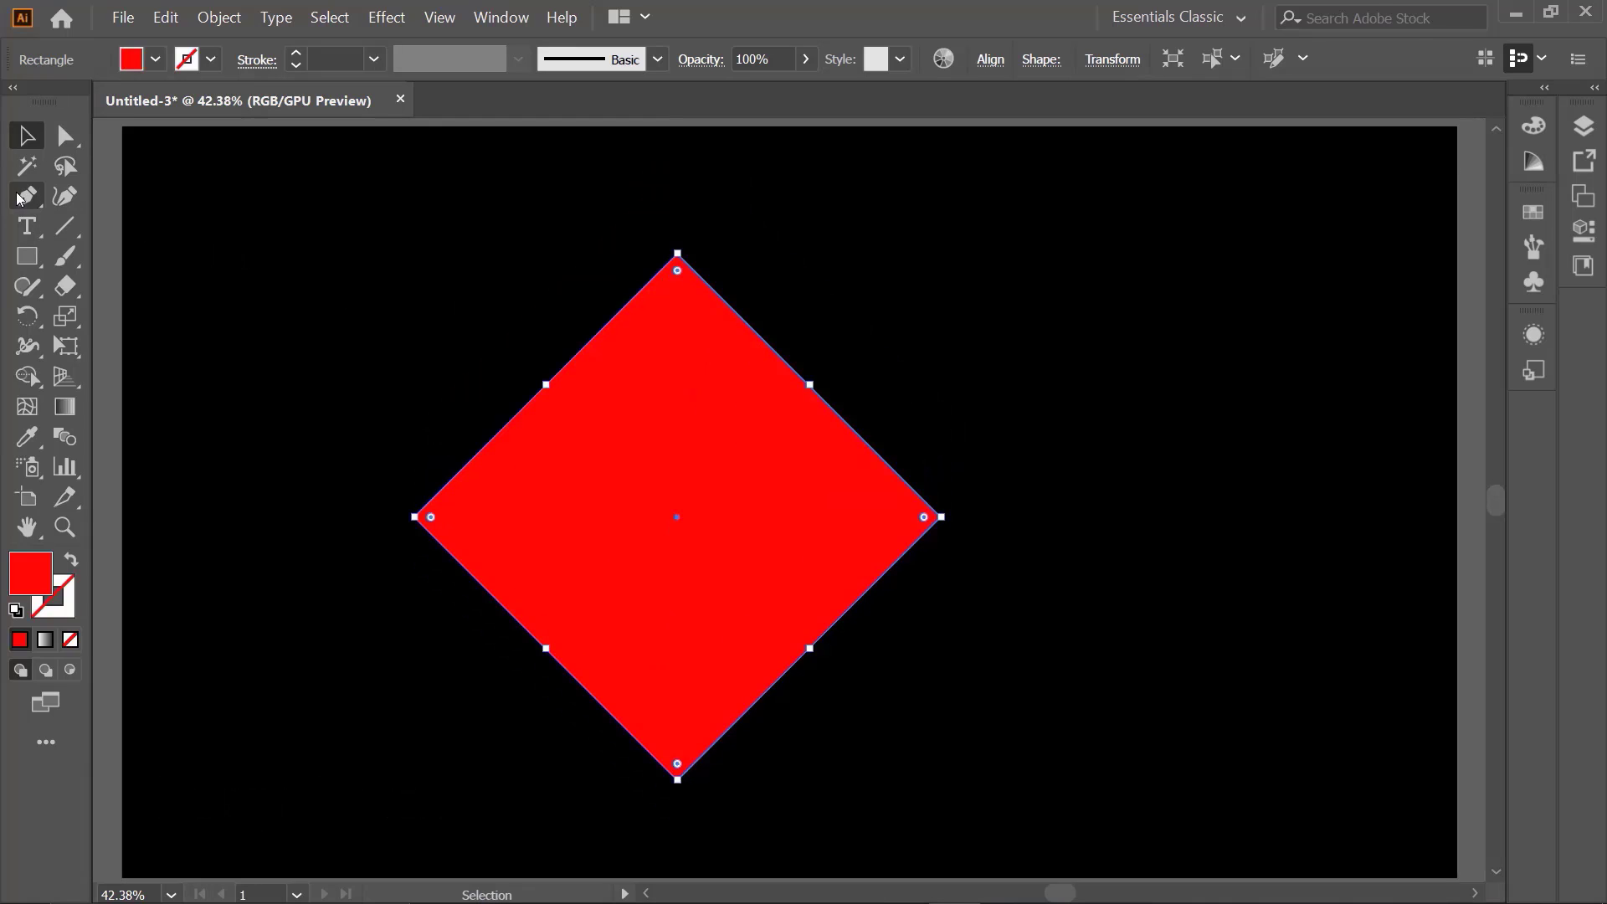
Bend the diamond's upper-right and upper-left edges into rounded curves, forming a heart.
{"action": "left_click", "coordinate": [26, 196]}
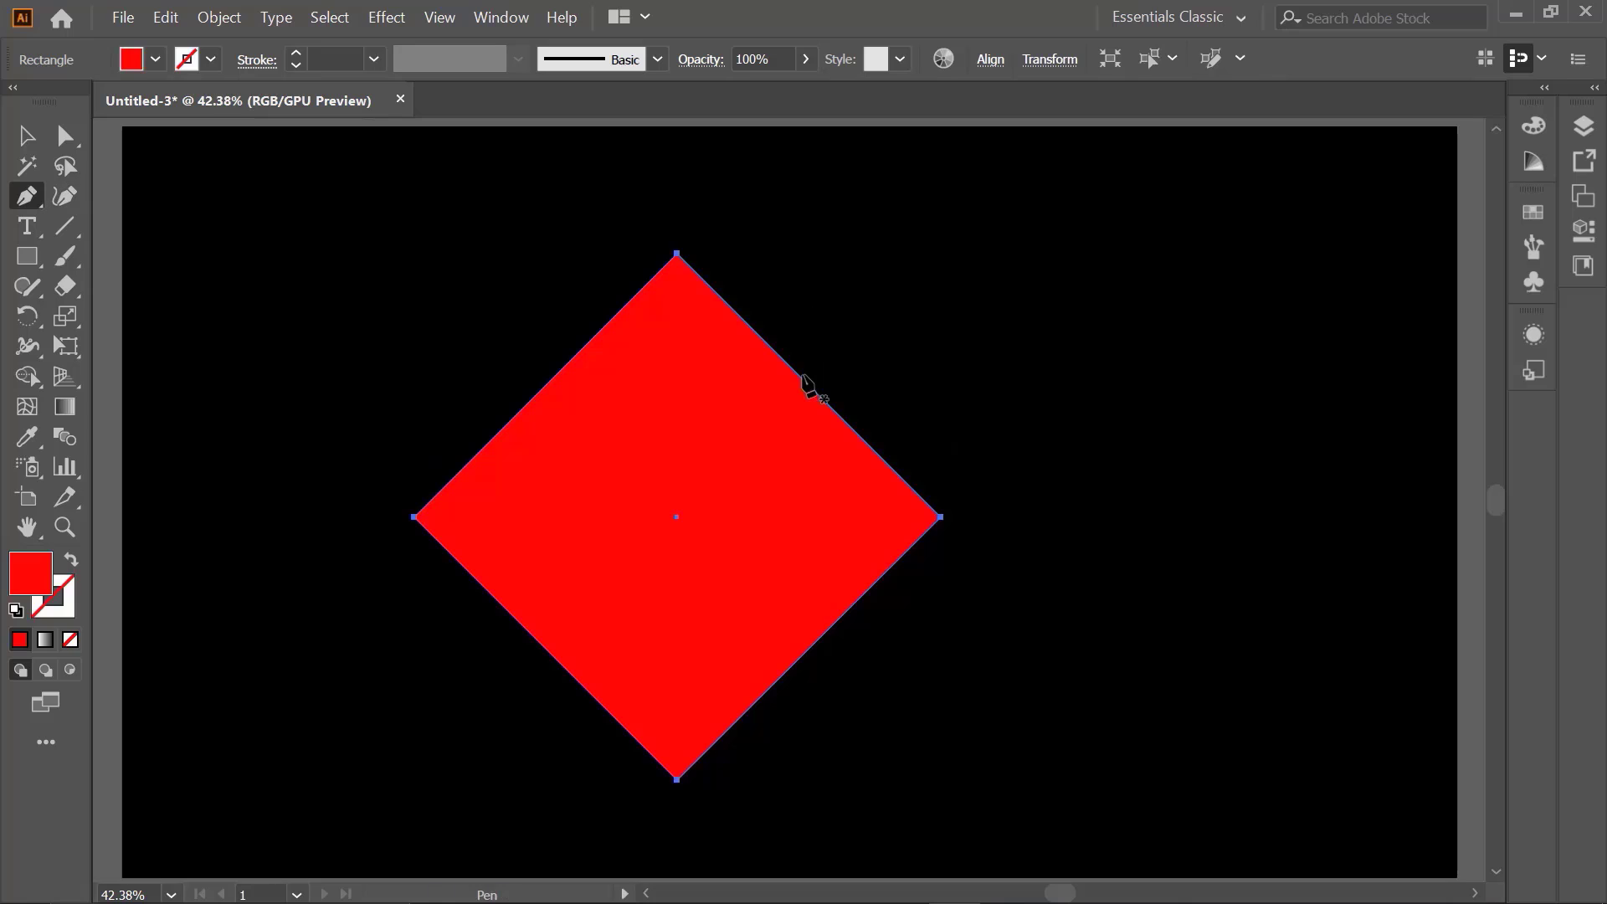
{"action": "key", "text": "alt+shift"}
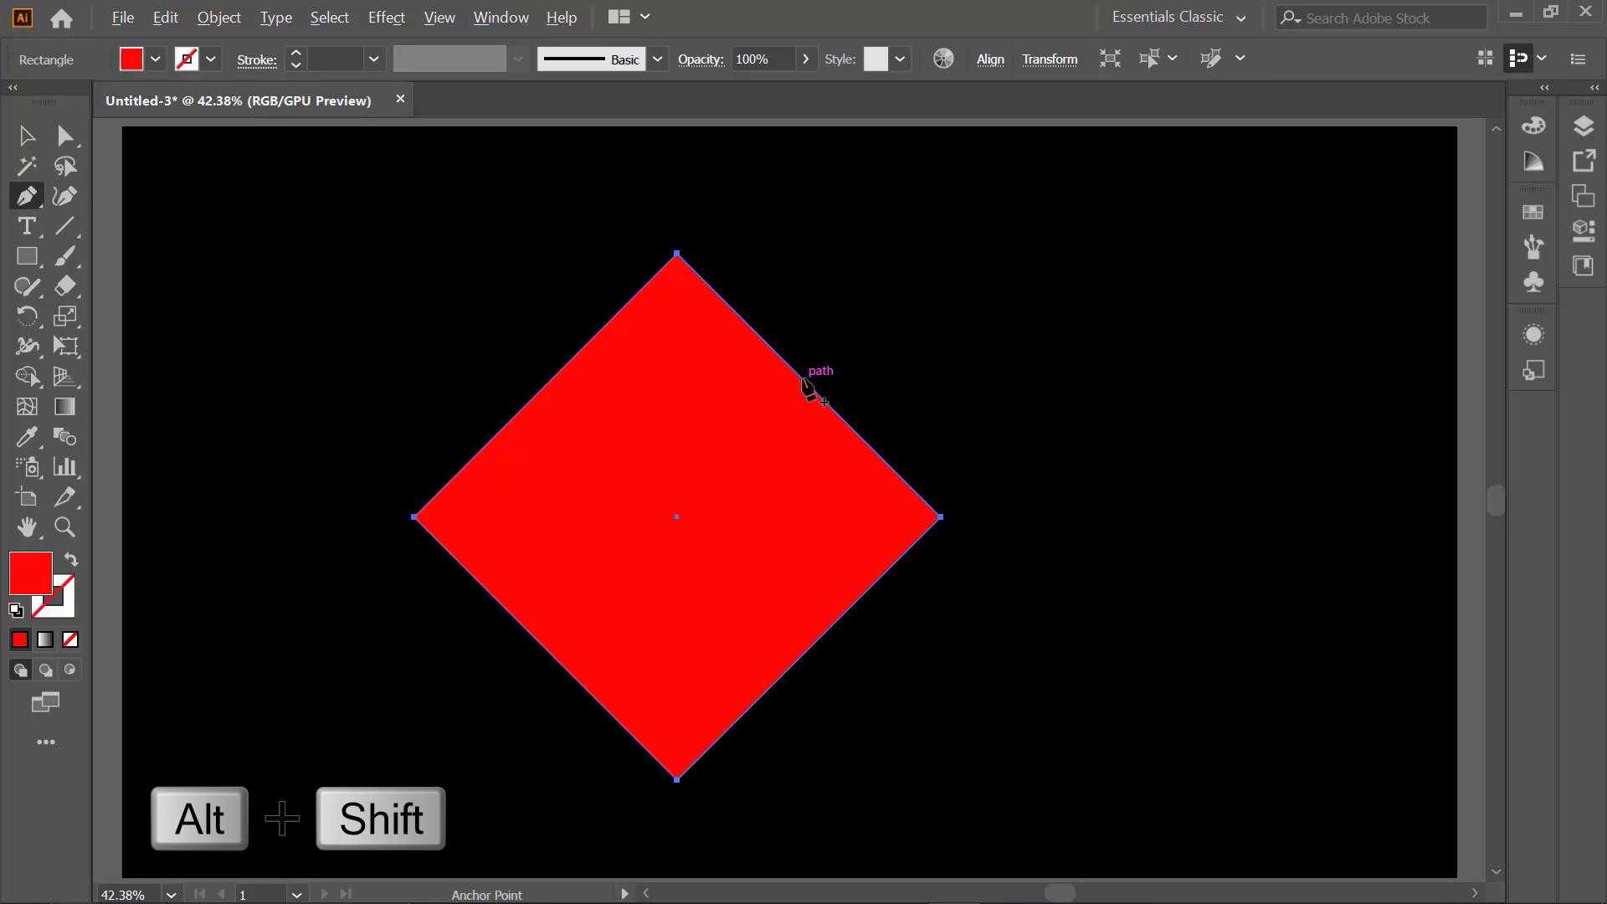
{"action": "left_click_drag", "start_coordinate": [806, 387], "coordinate": [946, 239]}
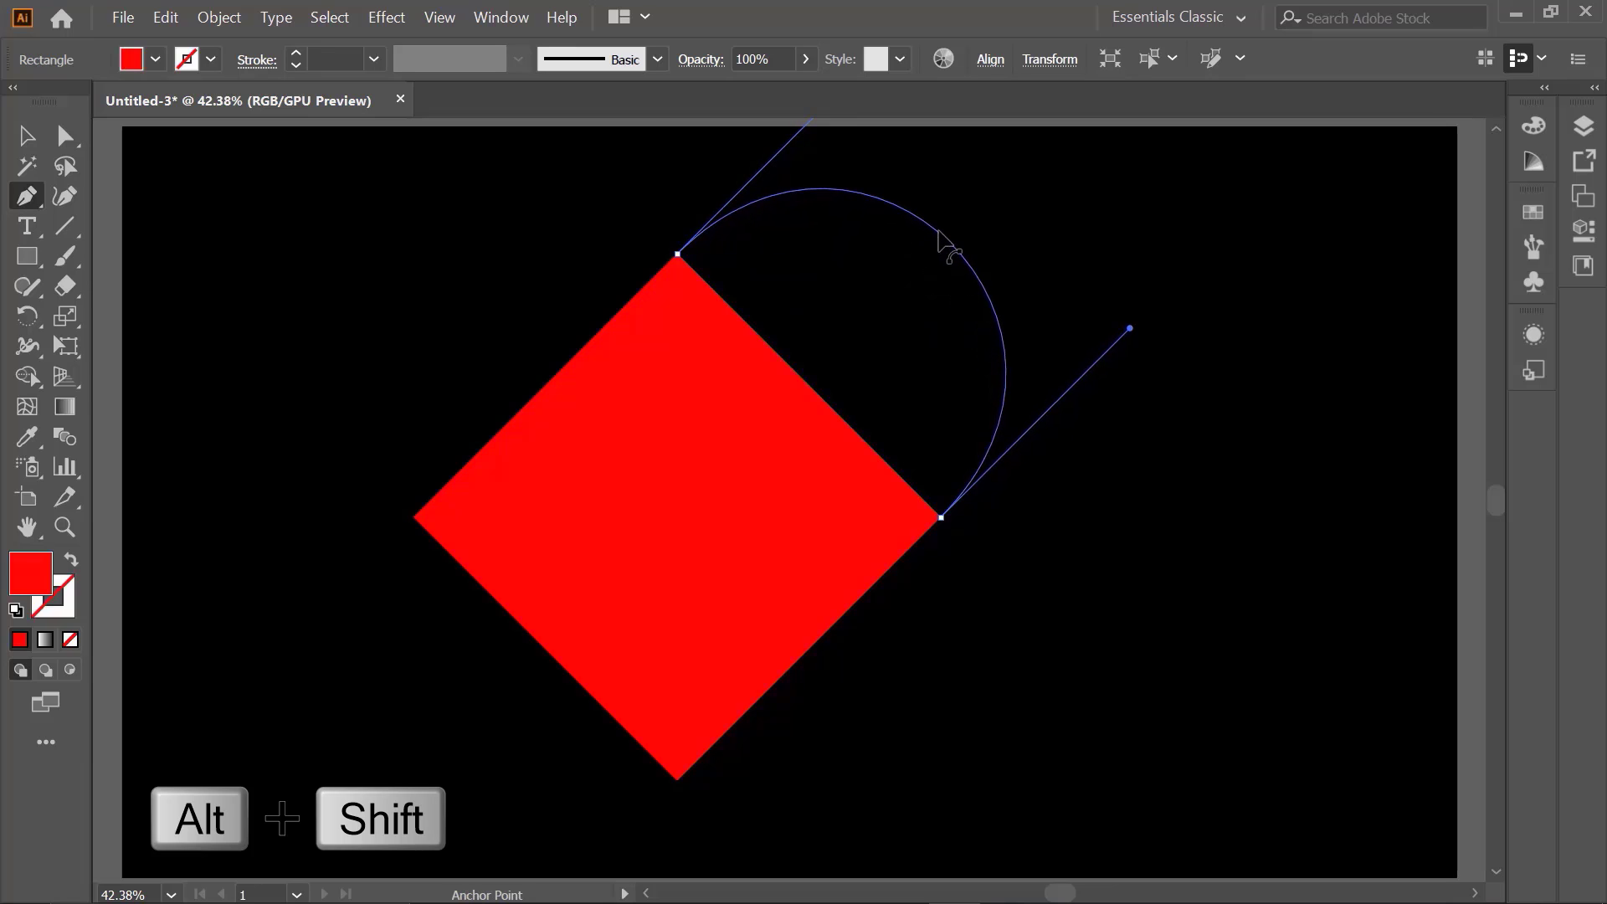
{"action": "left_click_drag", "start_coordinate": [942, 229], "coordinate": [951, 234]}
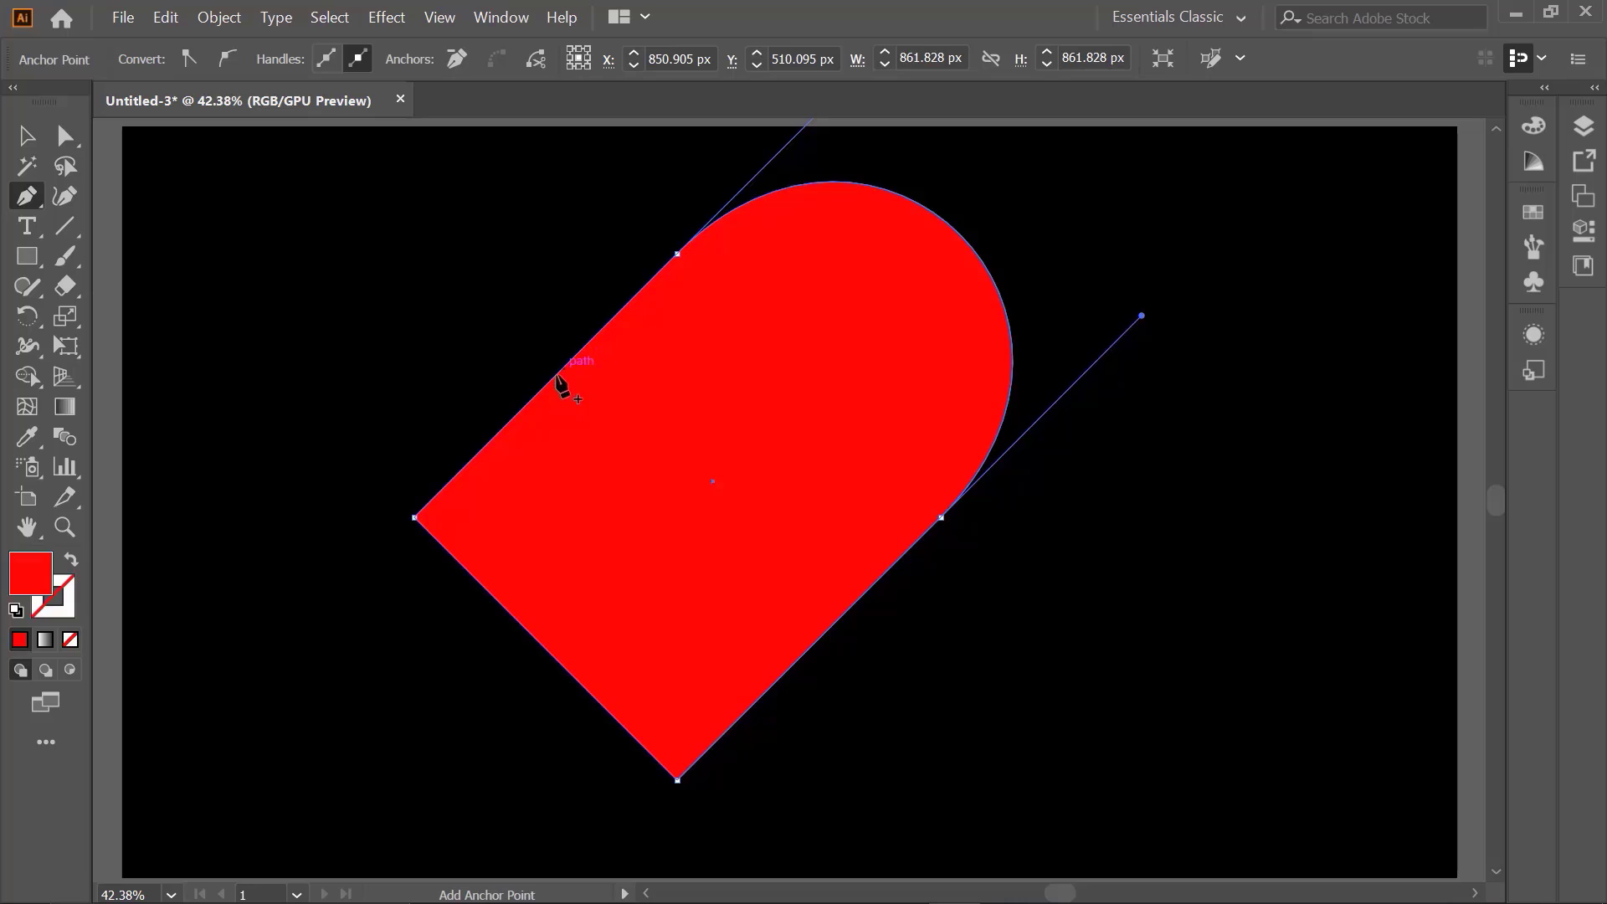
{"action": "left_click_drag", "start_coordinate": [567, 369], "coordinate": [419, 201]}
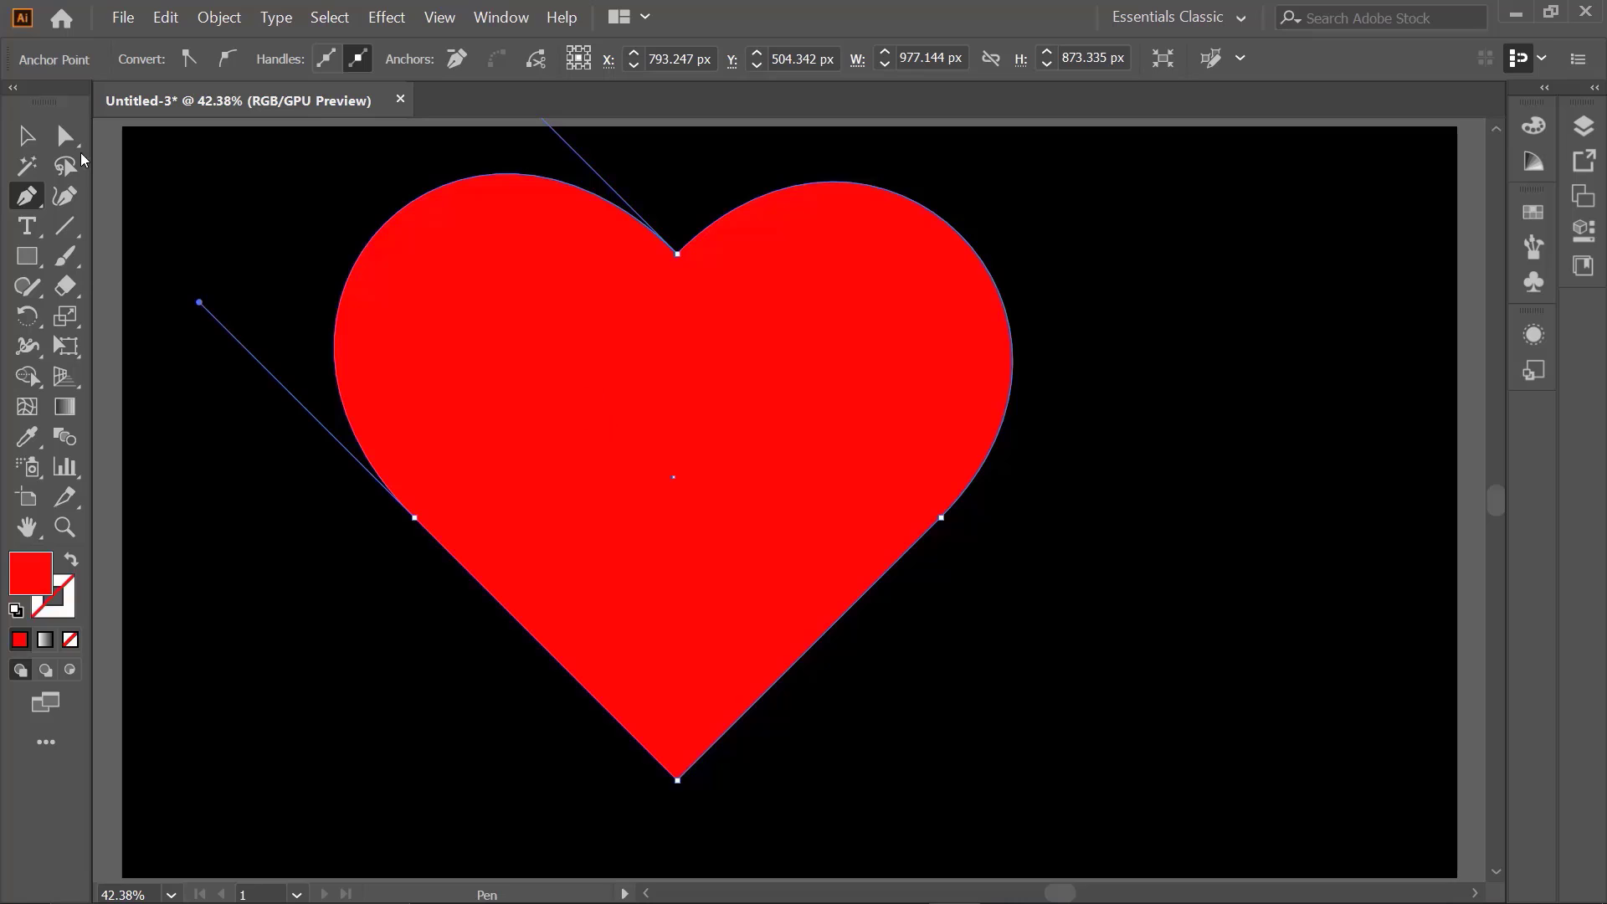
Move the heart to the right of the artboard and scale it down slightly.
{"action": "key", "text": "v"}
{"action": "left_click_drag", "start_coordinate": [775, 377], "coordinate": [1192, 385]}
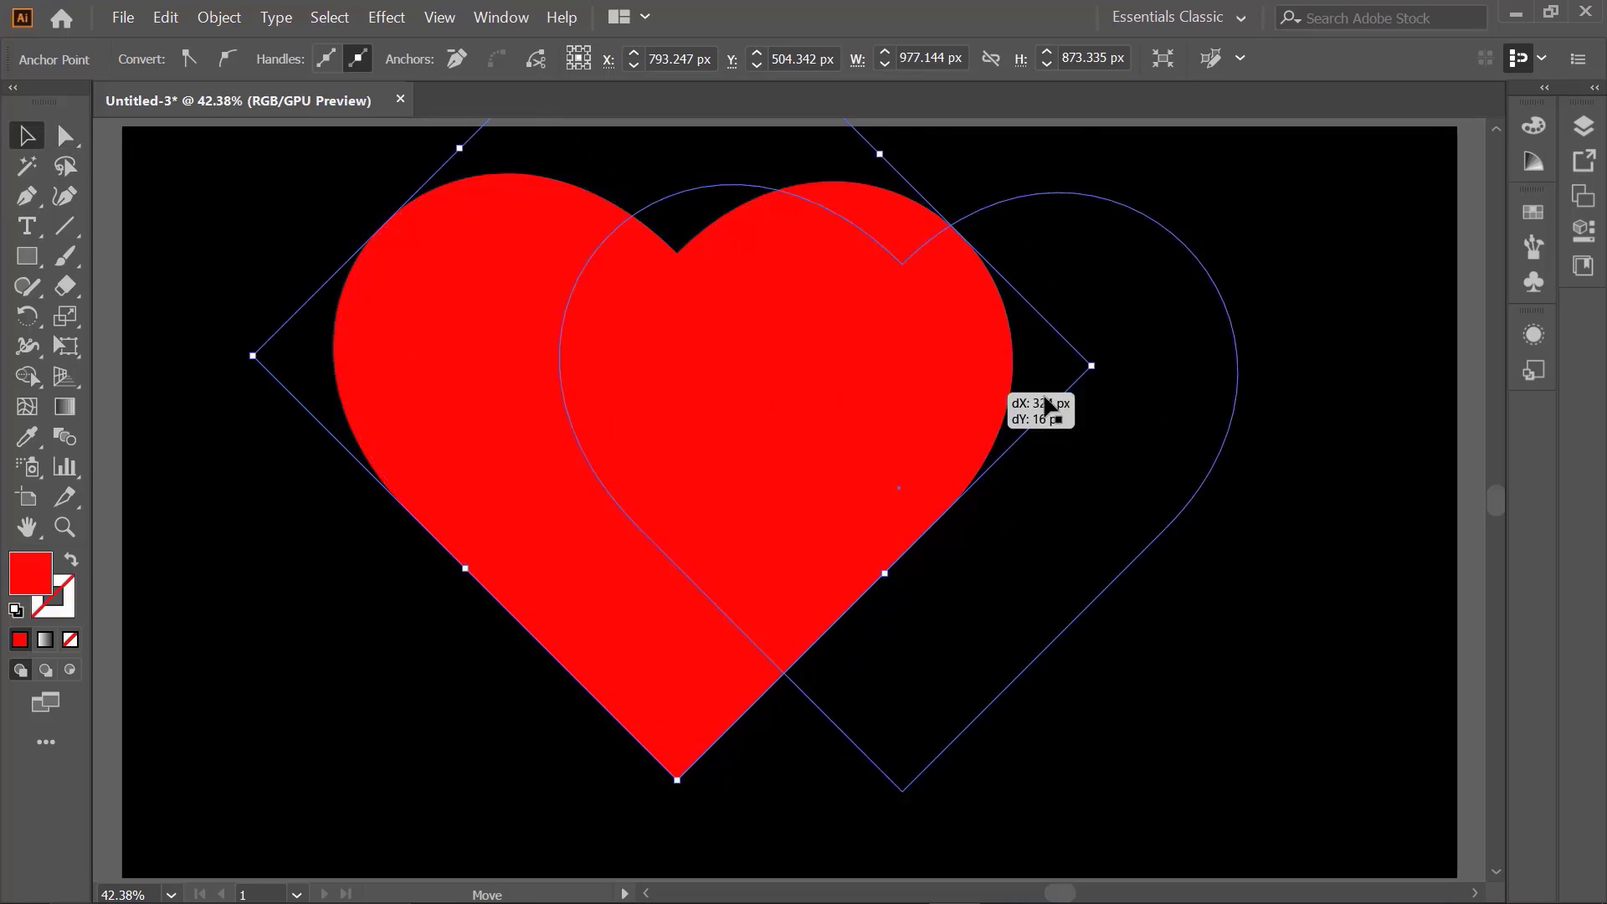
{"action": "left_click_drag", "start_coordinate": [1297, 162], "coordinate": [1267, 191]}
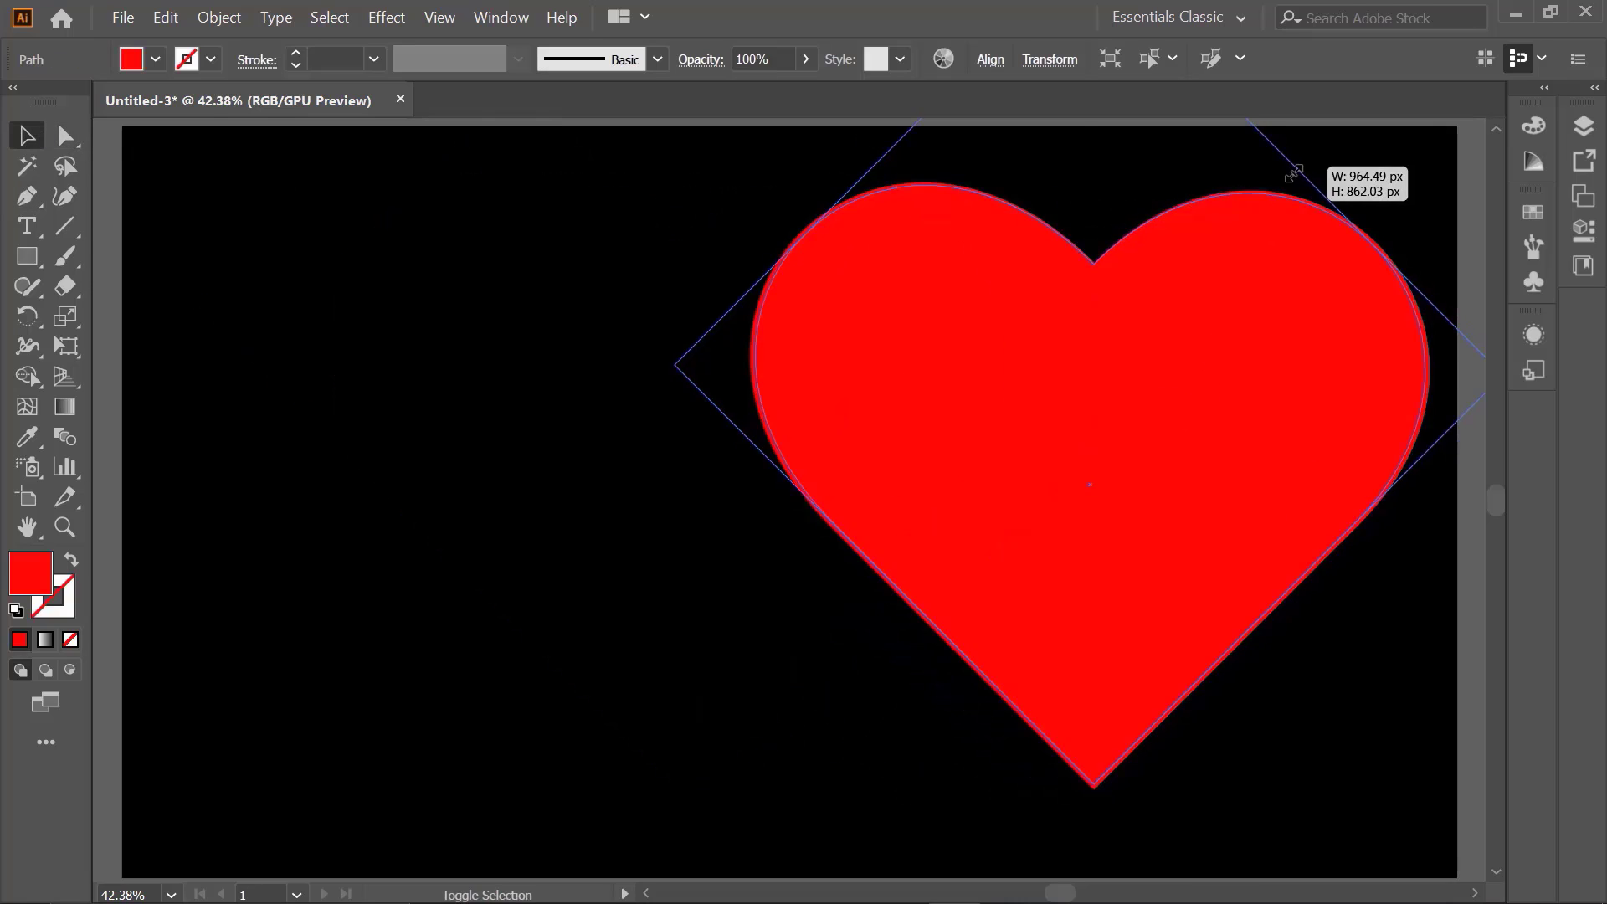
{"action": "left_click_drag", "start_coordinate": [1199, 389], "coordinate": [1218, 390]}
{"action": "left_click", "coordinate": [638, 392]}
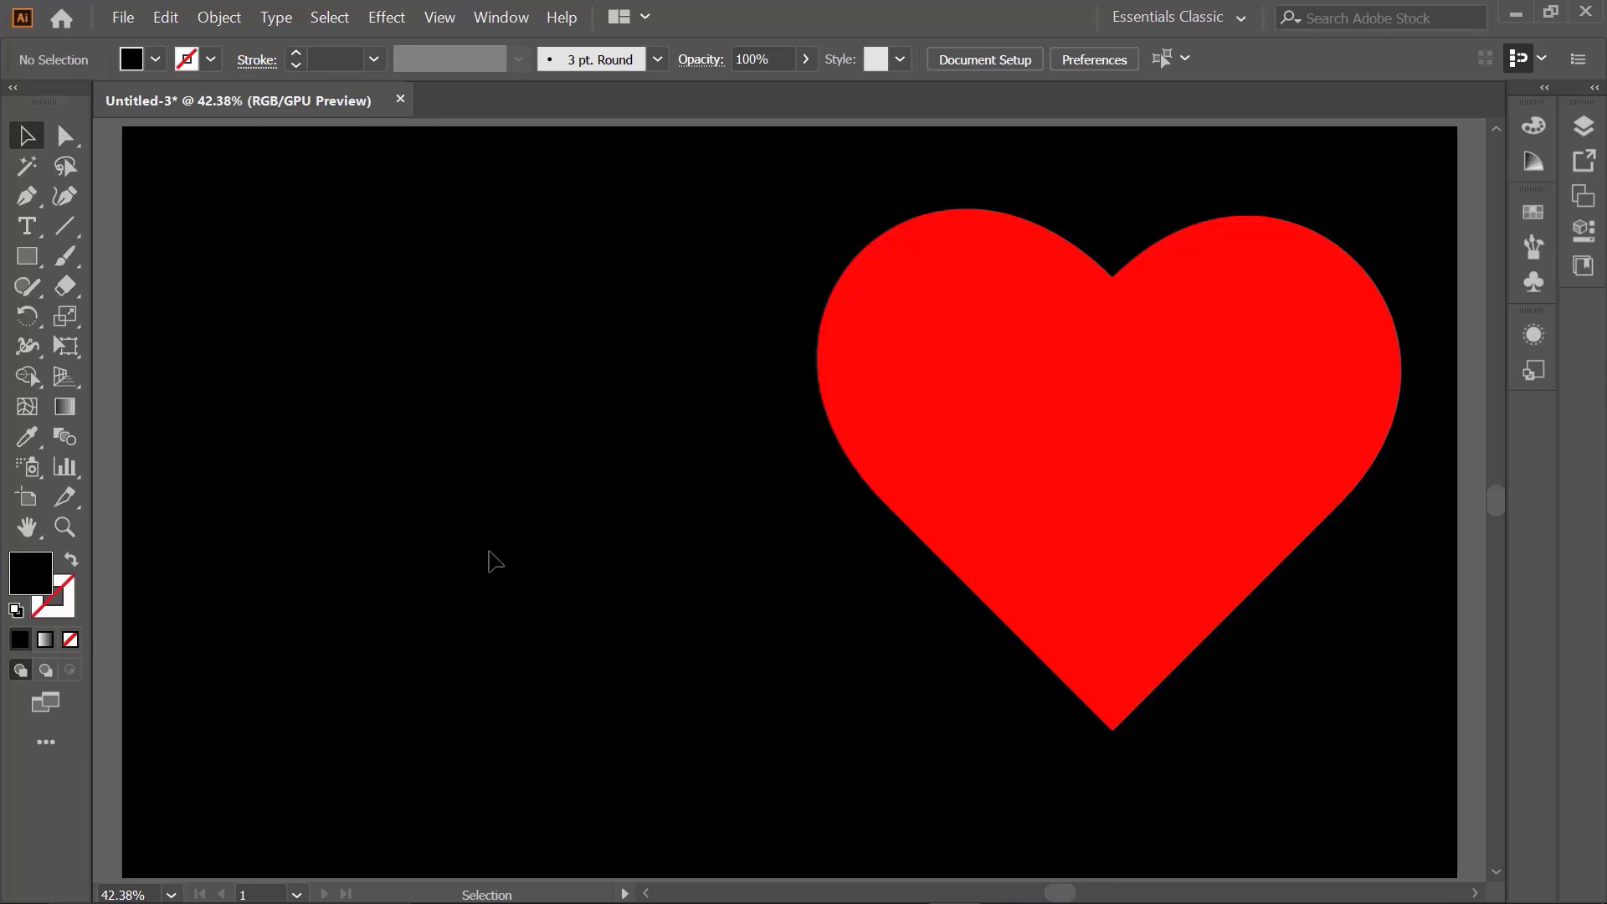
Add the text 'Suchitra' left of the heart, scale it up and fill it red.
{"action": "left_click", "coordinate": [28, 228]}
{"action": "left_click", "coordinate": [403, 417]}
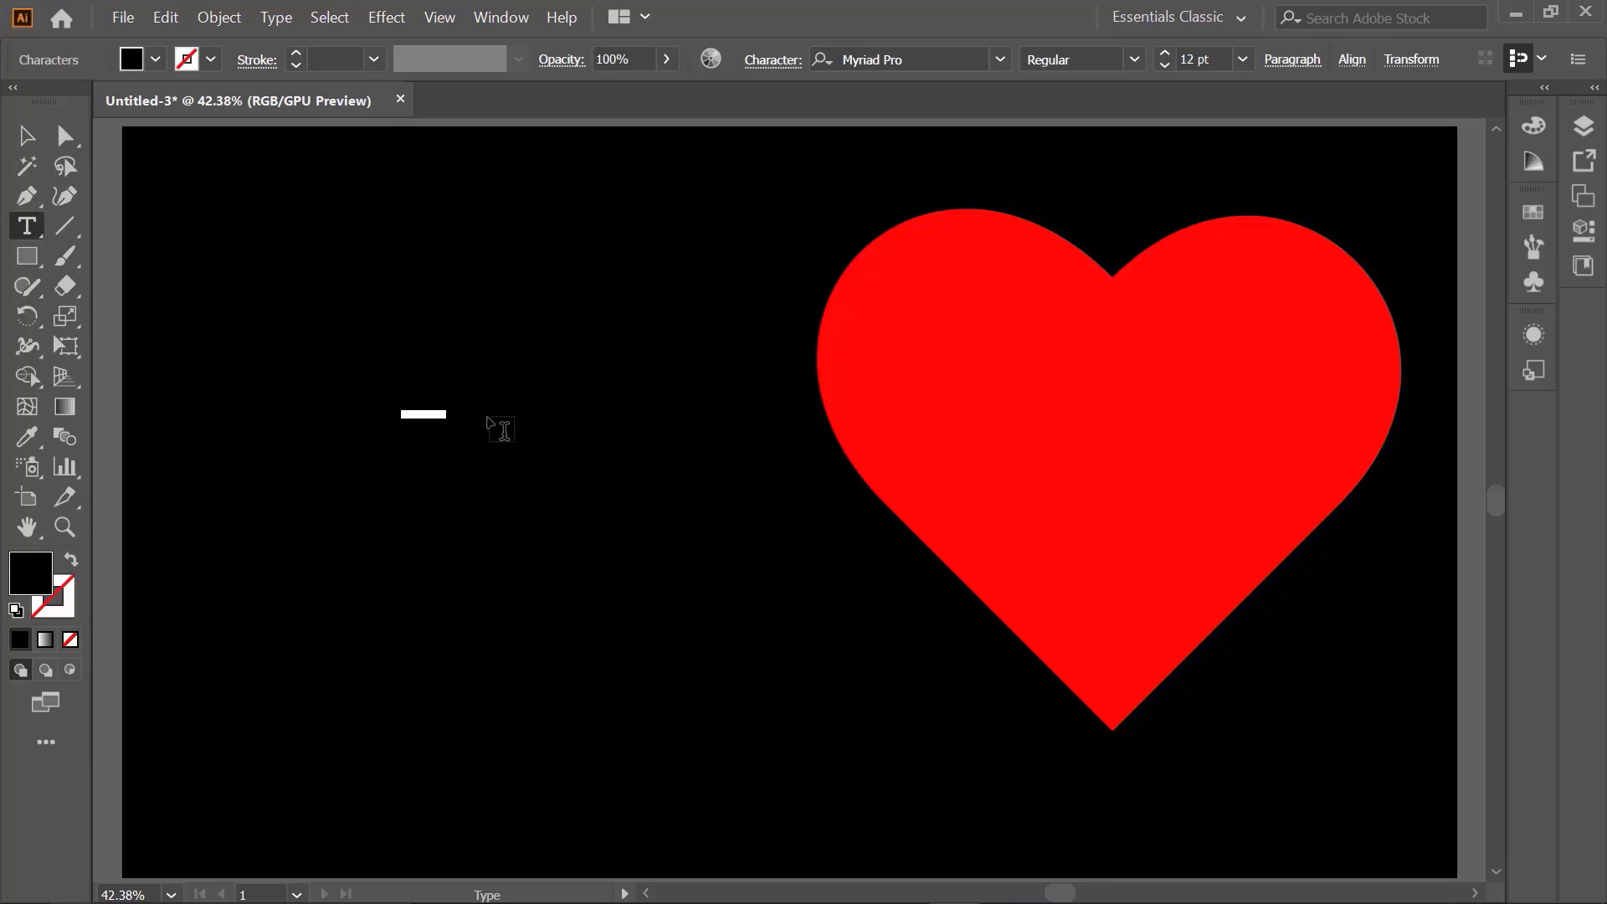
{"action": "key", "text": "BackSpace"}
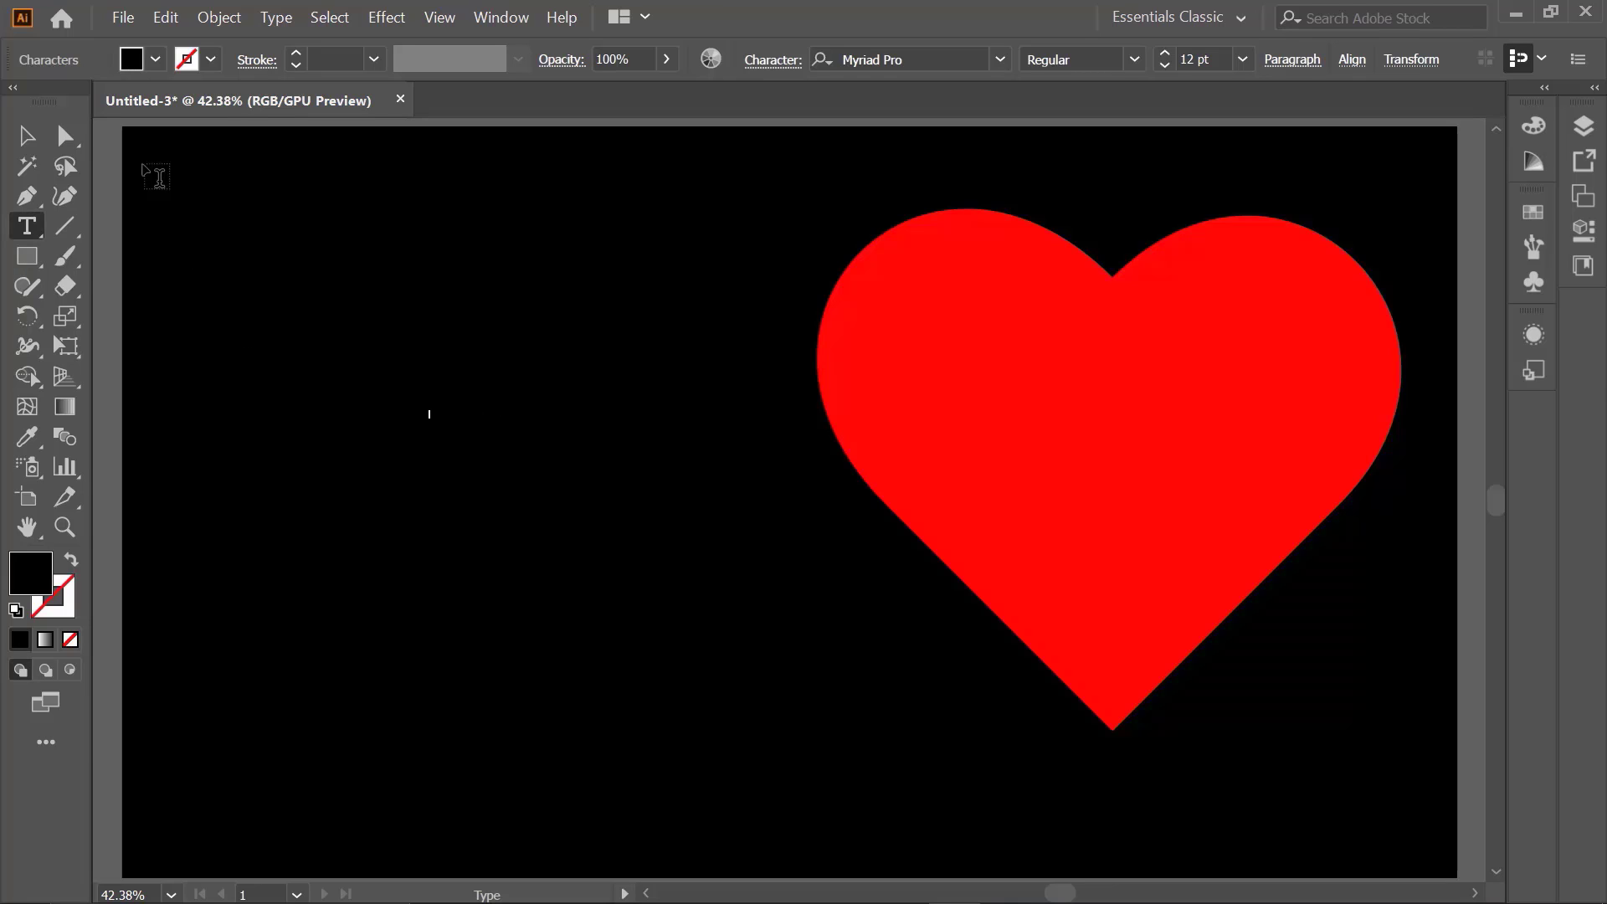
{"action": "left_click", "coordinate": [28, 137]}
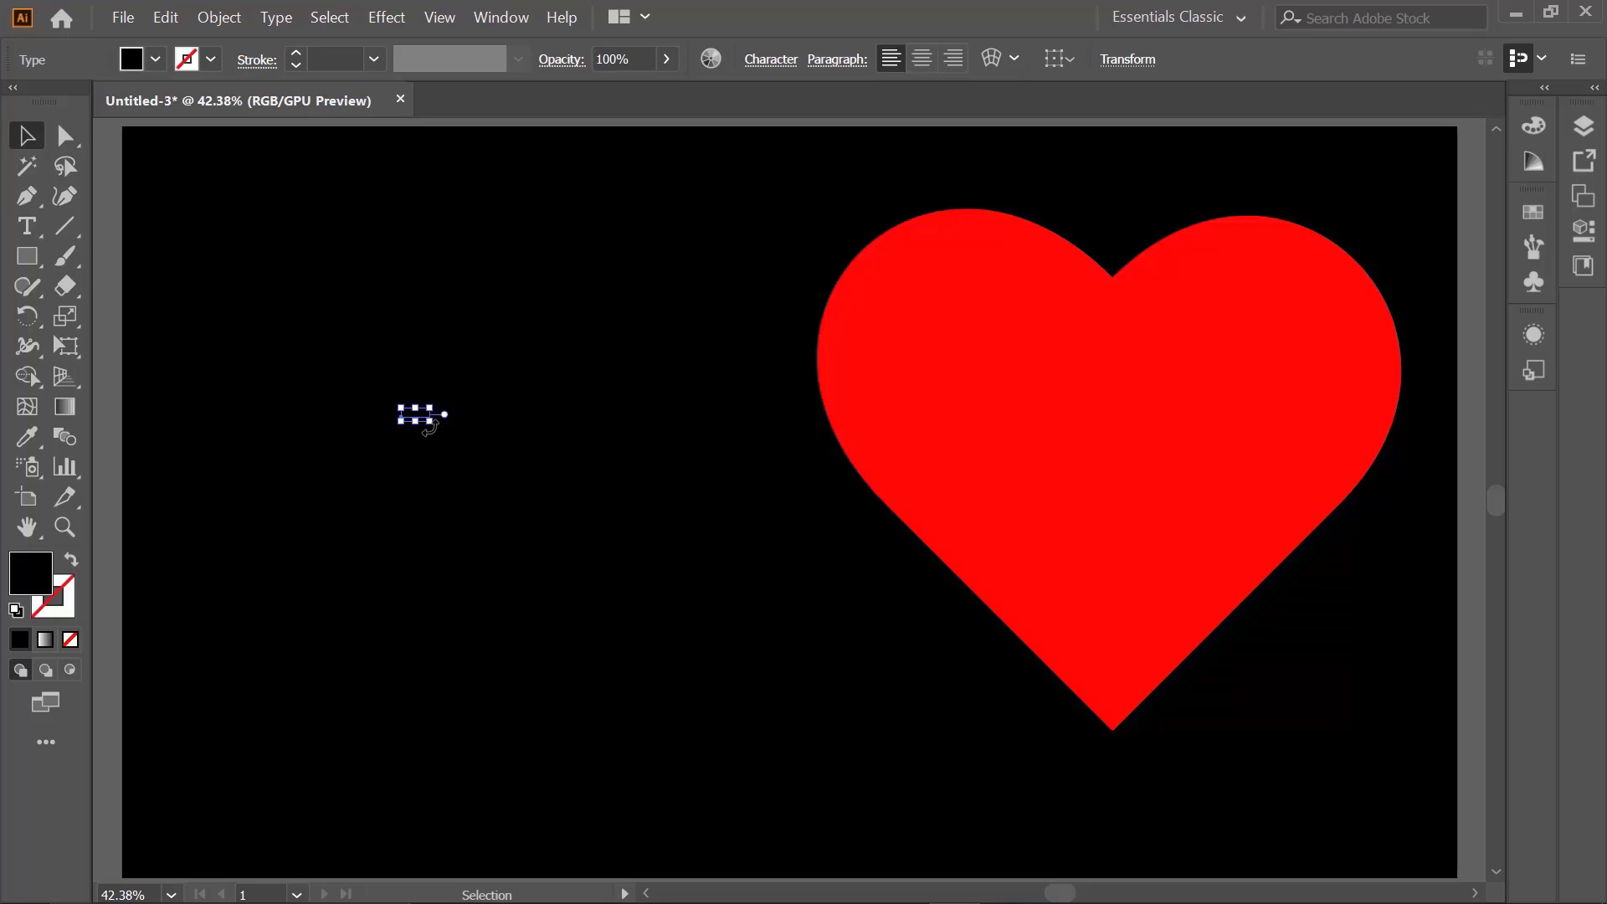
{"action": "left_click_drag", "start_coordinate": [430, 424], "coordinate": [616, 549]}
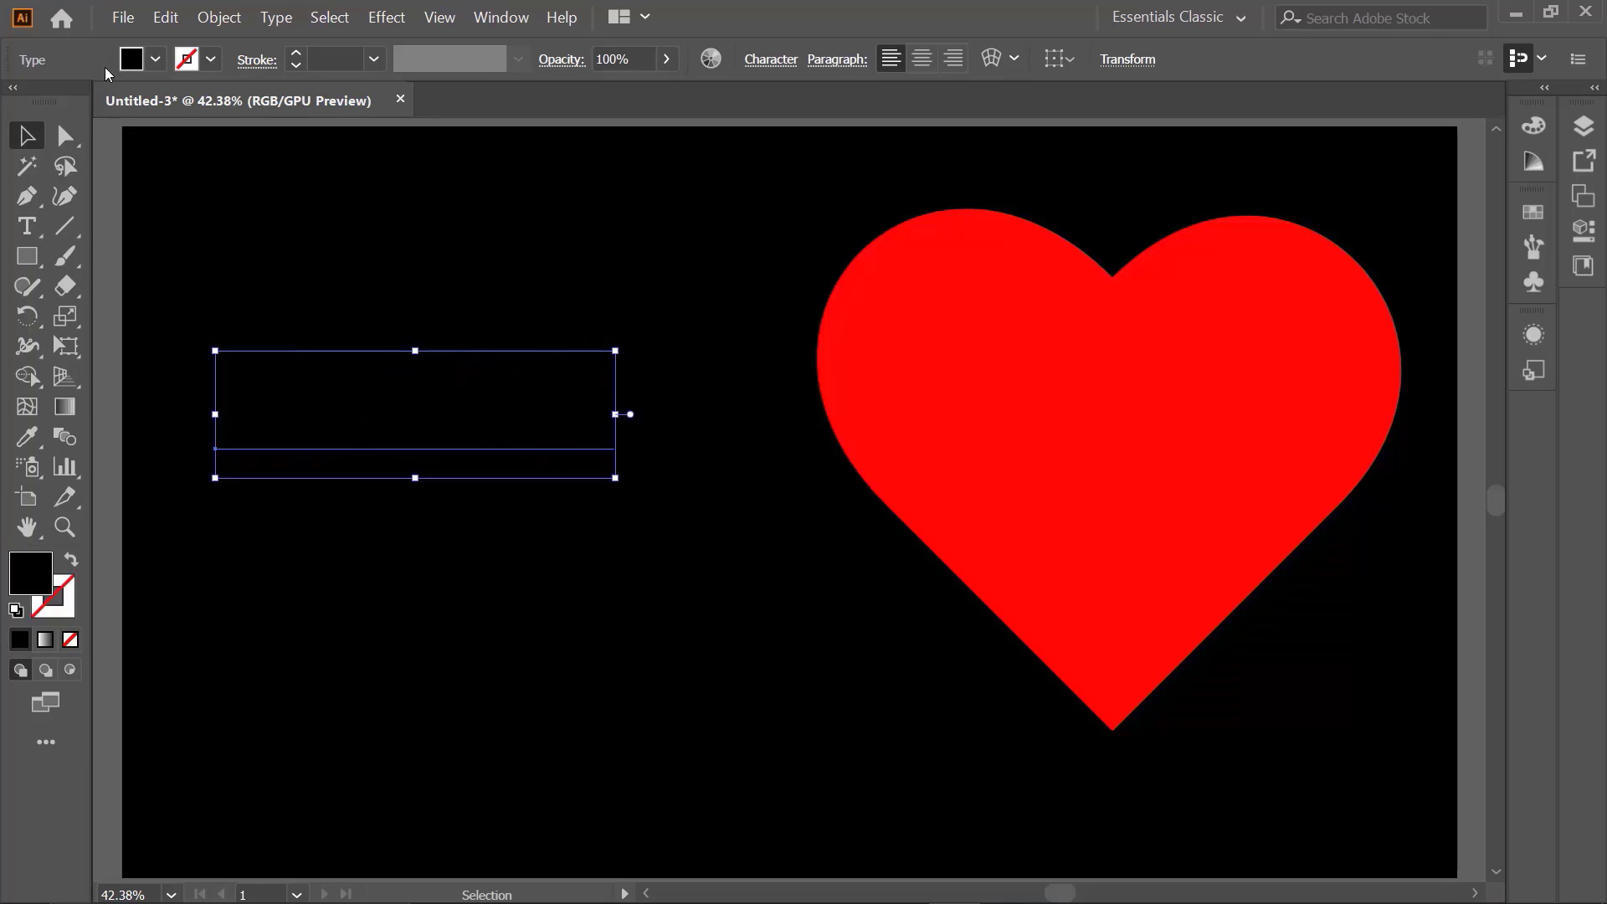
{"action": "left_click", "coordinate": [129, 58]}
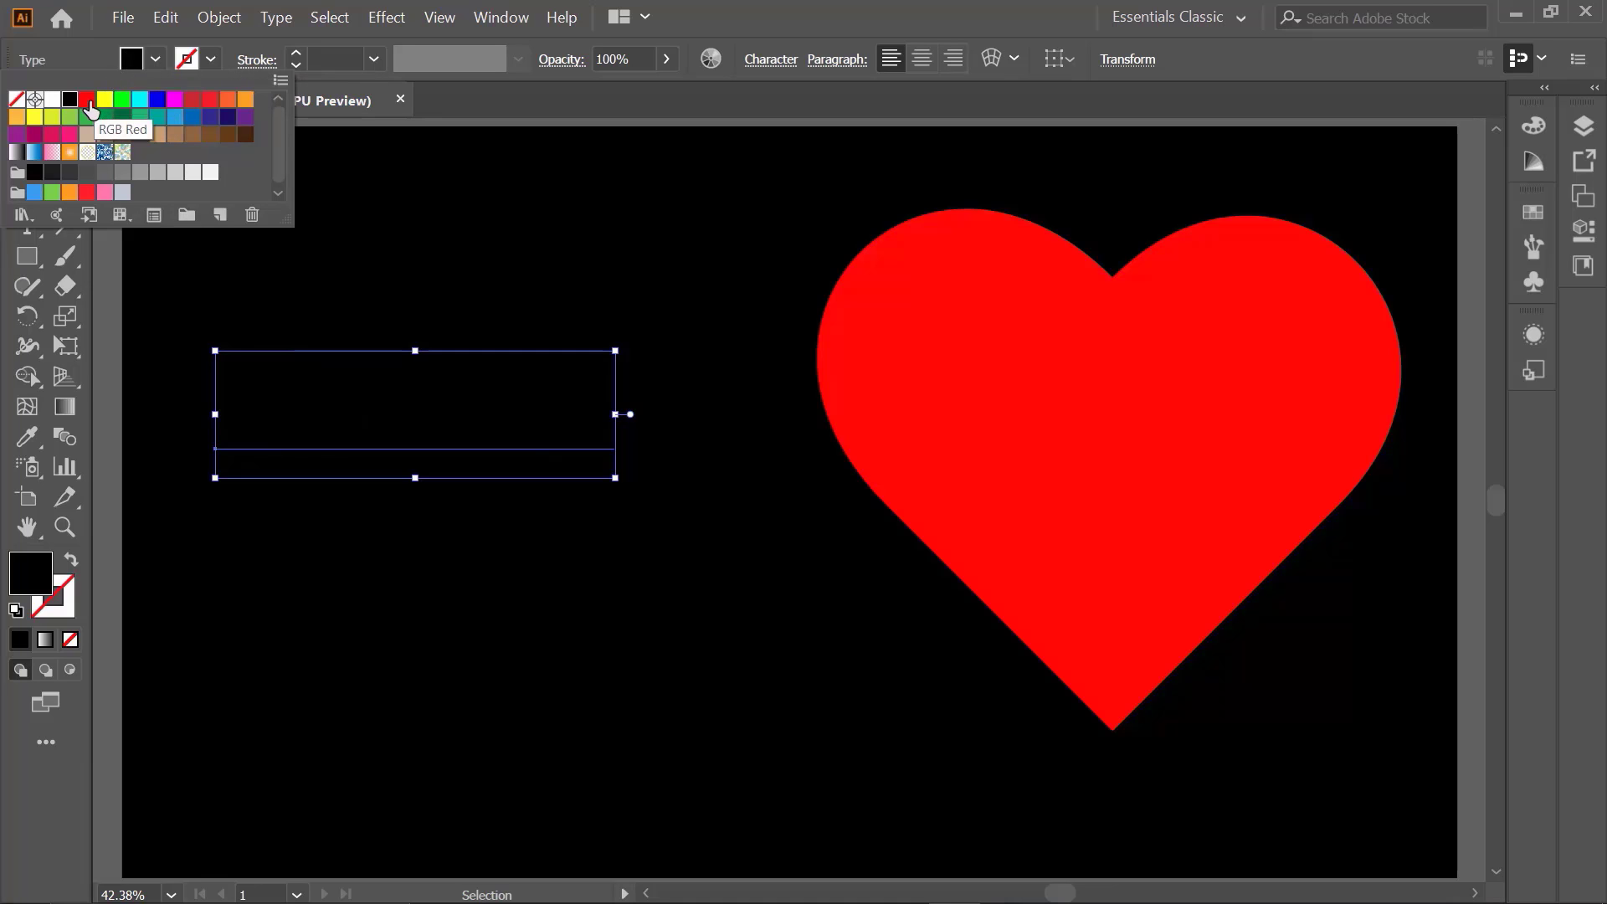
{"action": "left_click", "coordinate": [88, 107]}
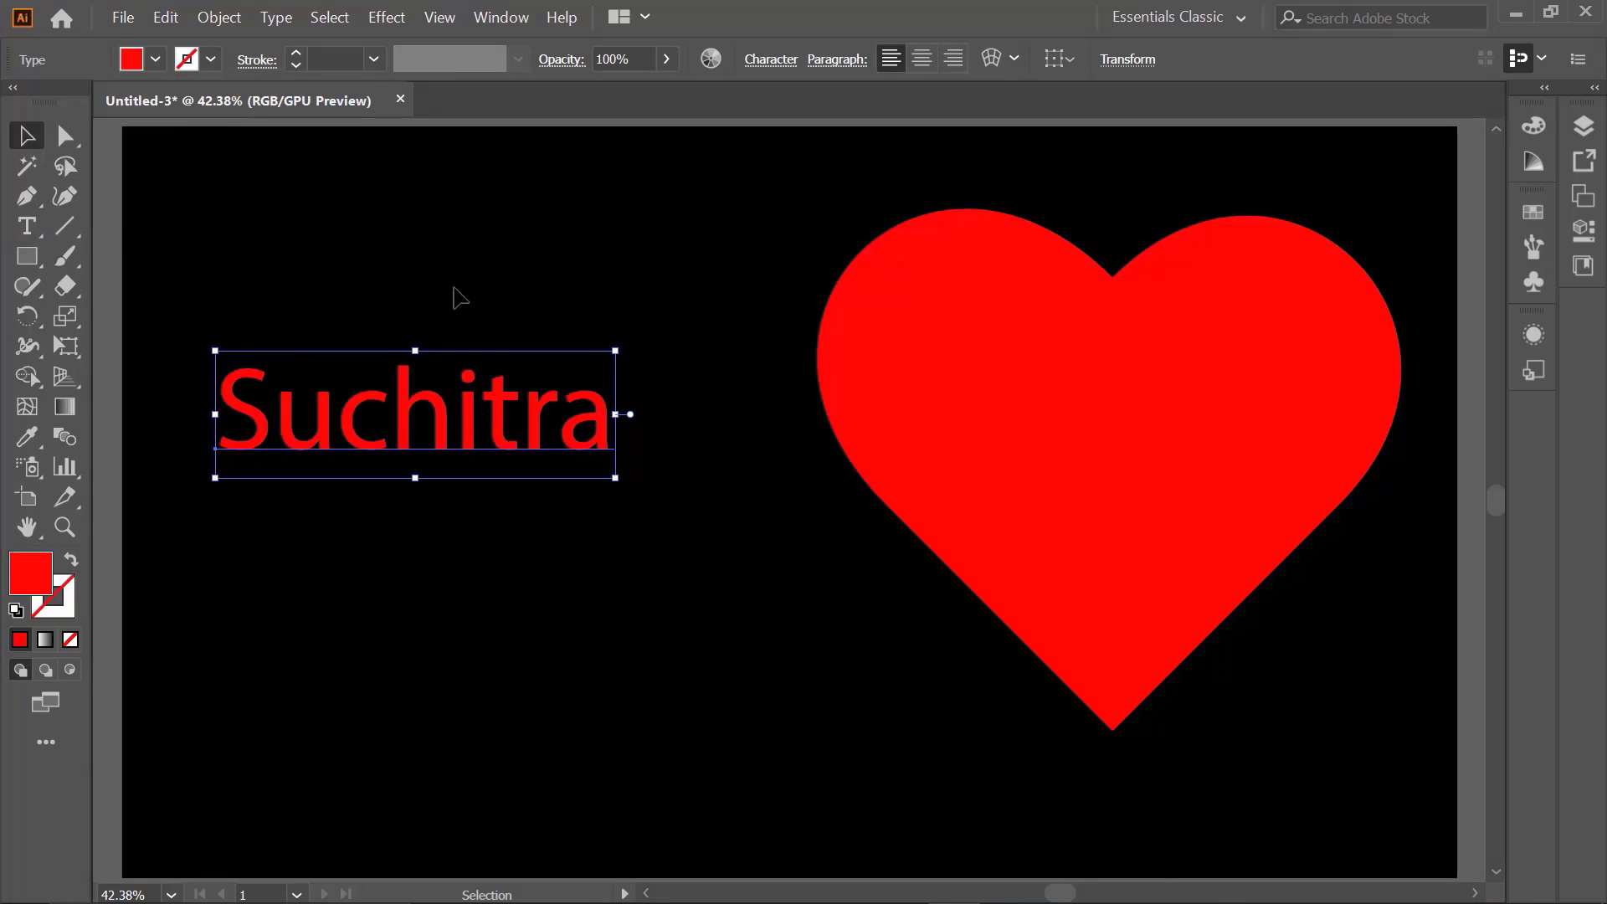
{"action": "left_click", "coordinate": [456, 305]}
Duplicate Suchitra below itself and retype the copy as 'Sen'.
{"action": "left_click", "coordinate": [323, 430]}
{"action": "left_click_drag", "start_coordinate": [323, 430], "coordinate": [324, 535]}
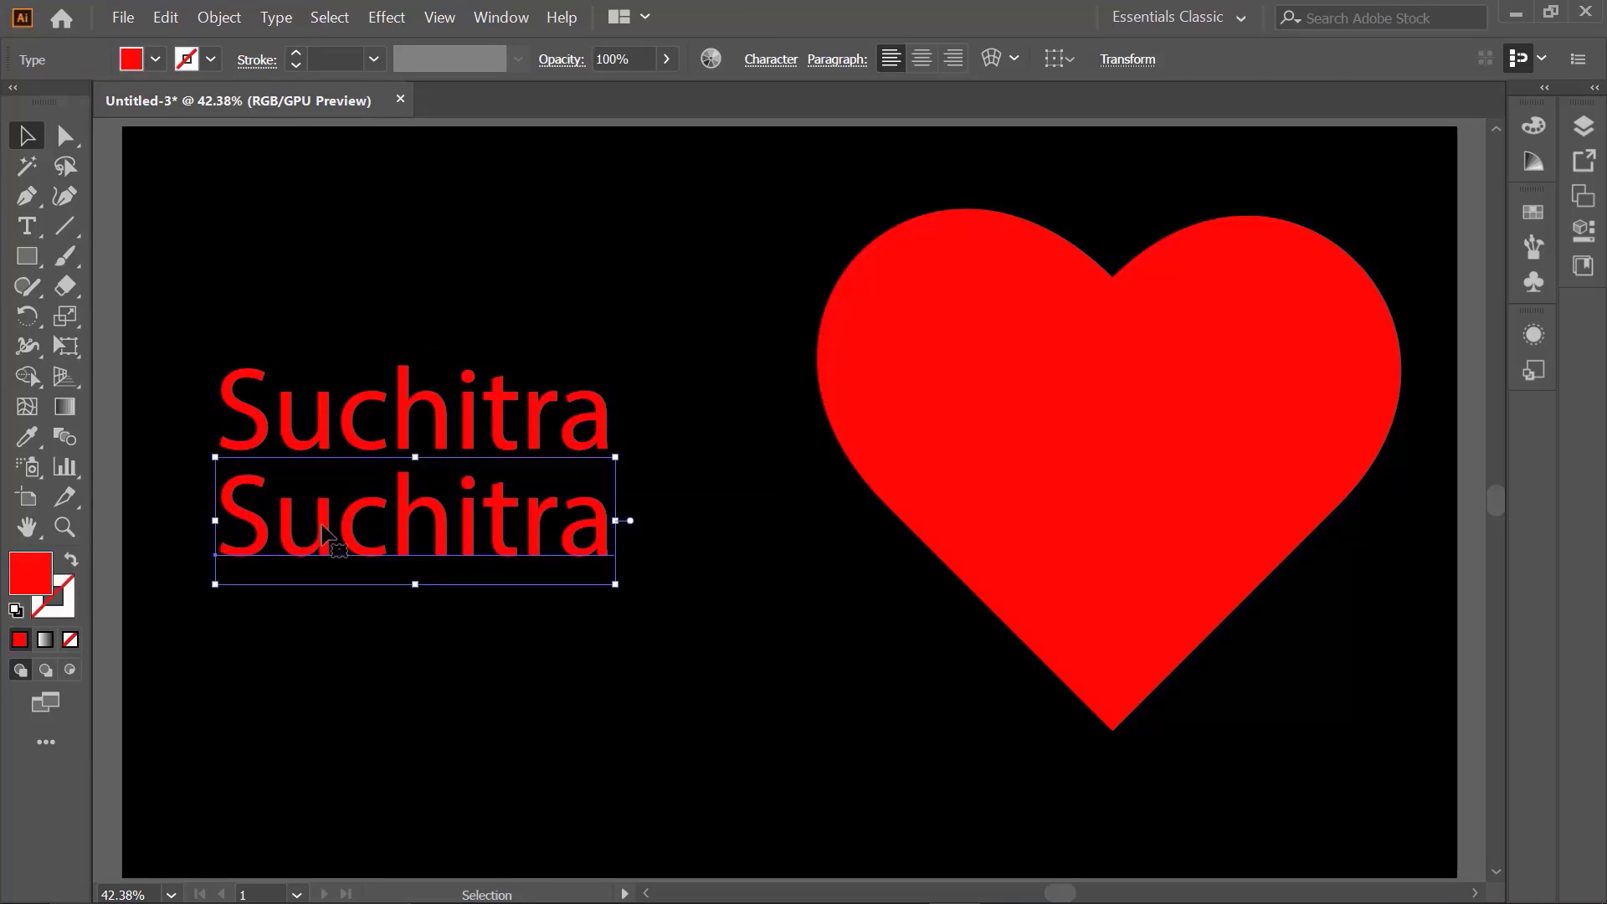
{"action": "key", "text": "t"}
{"action": "double_click", "coordinate": [332, 526]}
{"action": "type", "text": "Se"}
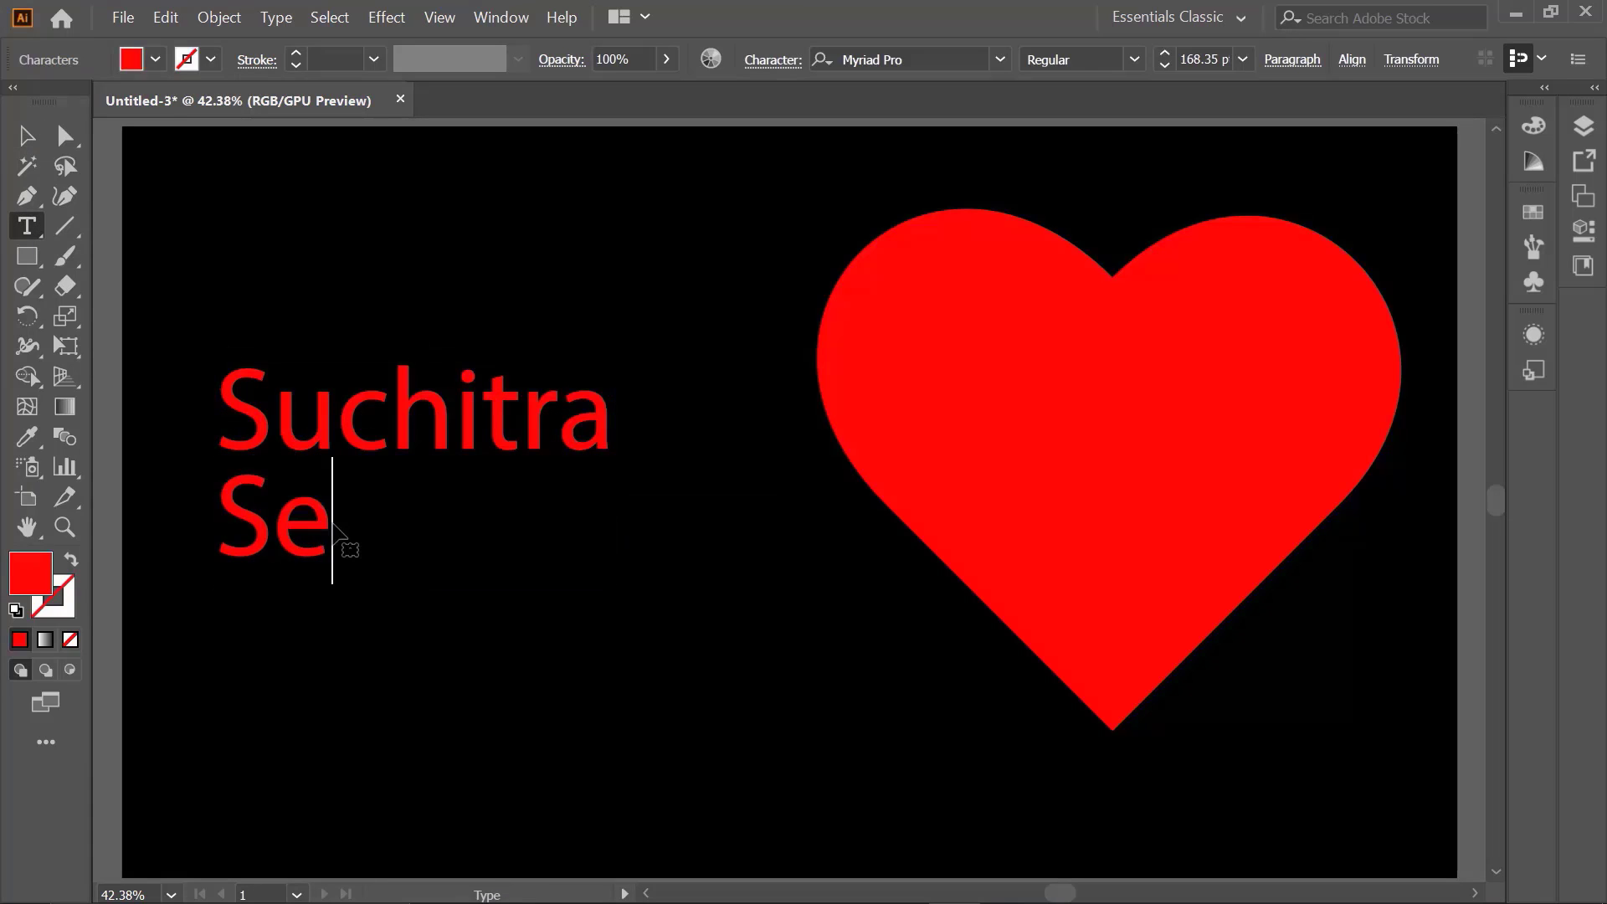
{"action": "type", "text": "n"}
{"action": "left_click", "coordinate": [40, 132]}
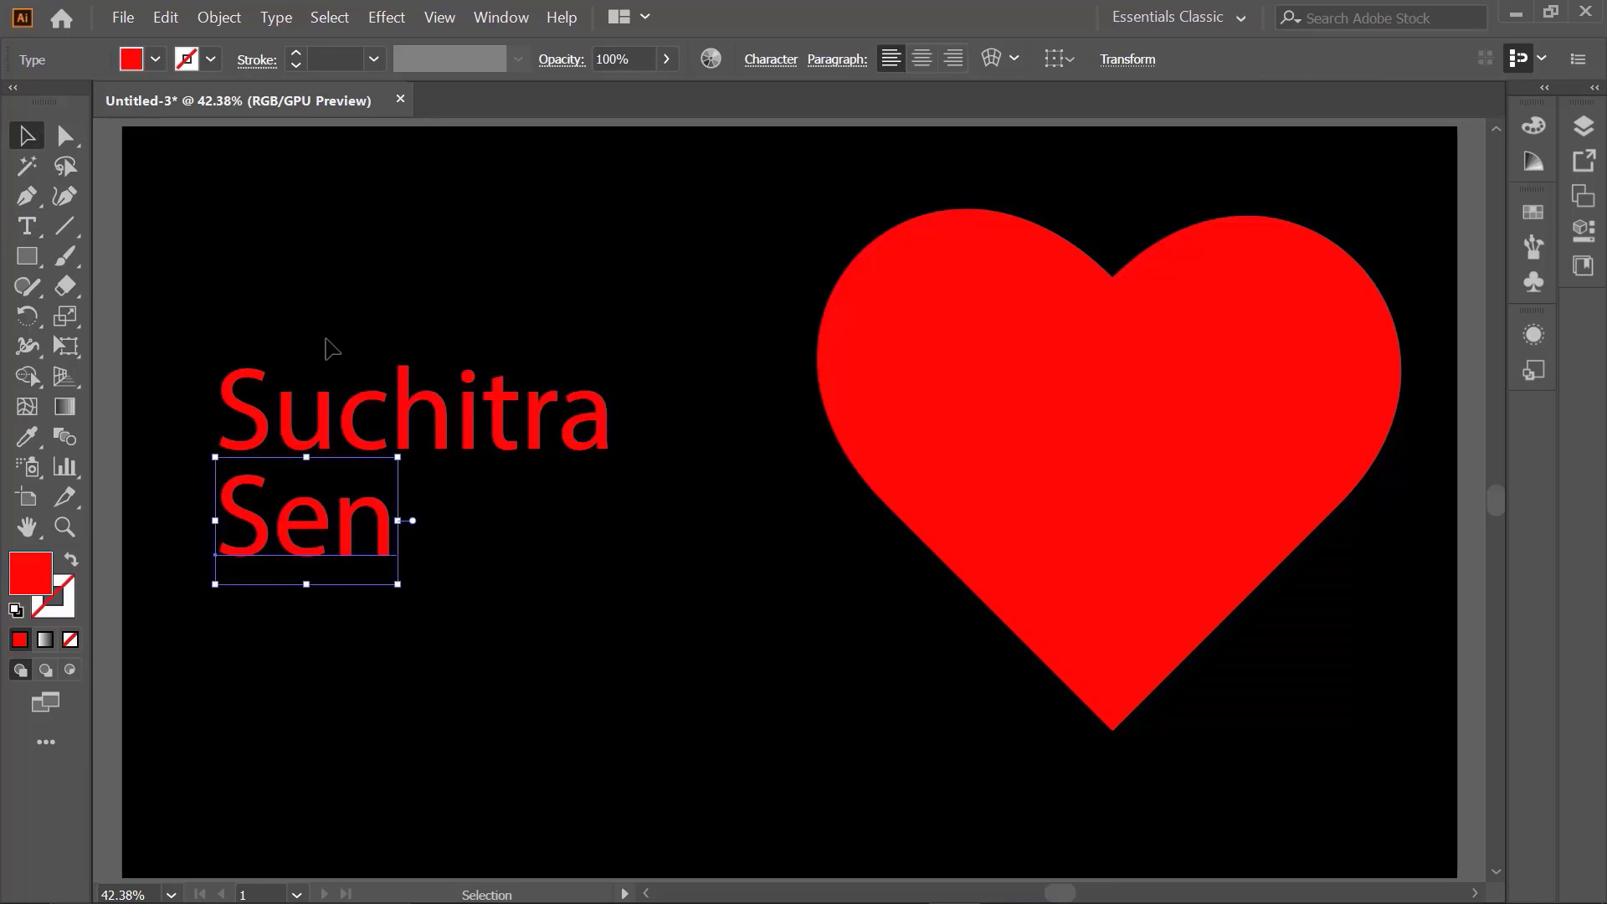
{"action": "left_click", "coordinate": [327, 347]}
{"action": "left_click_drag", "start_coordinate": [369, 523], "coordinate": [361, 567]}
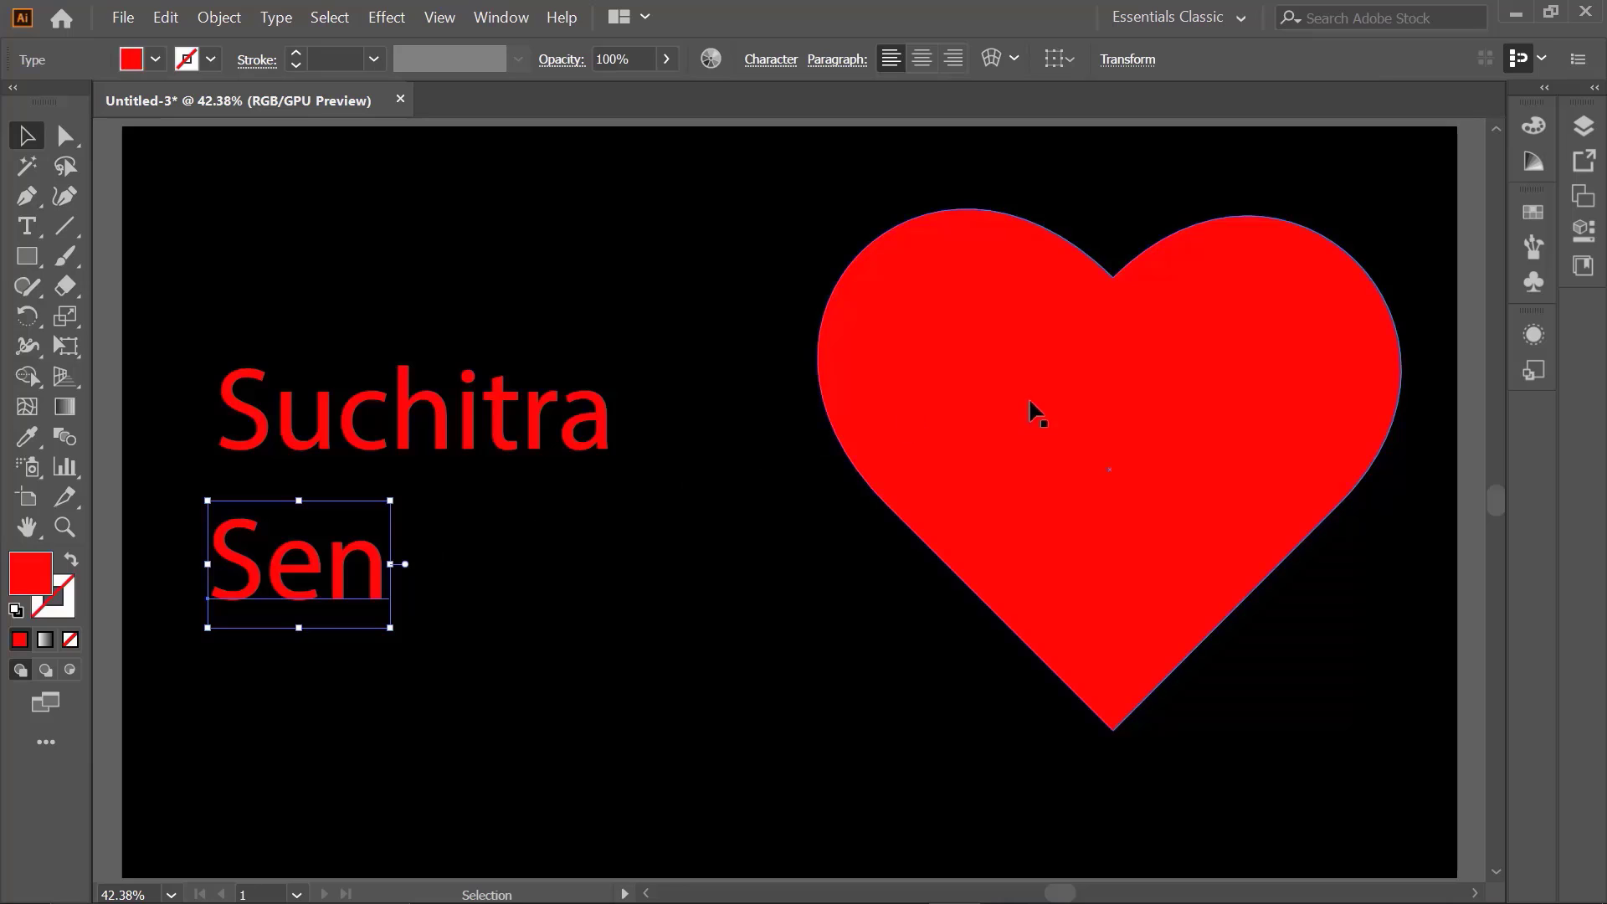
Shift Suchitra slightly left and the heart slightly right and up, then show the cutting tools.
{"action": "mouse_move", "coordinate": [1034, 413]}
{"action": "left_mouse_down"}
{"action": "mouse_move", "coordinate": [938, 431]}
{"action": "mouse_move", "coordinate": [941, 463]}
{"action": "left_mouse_up"}
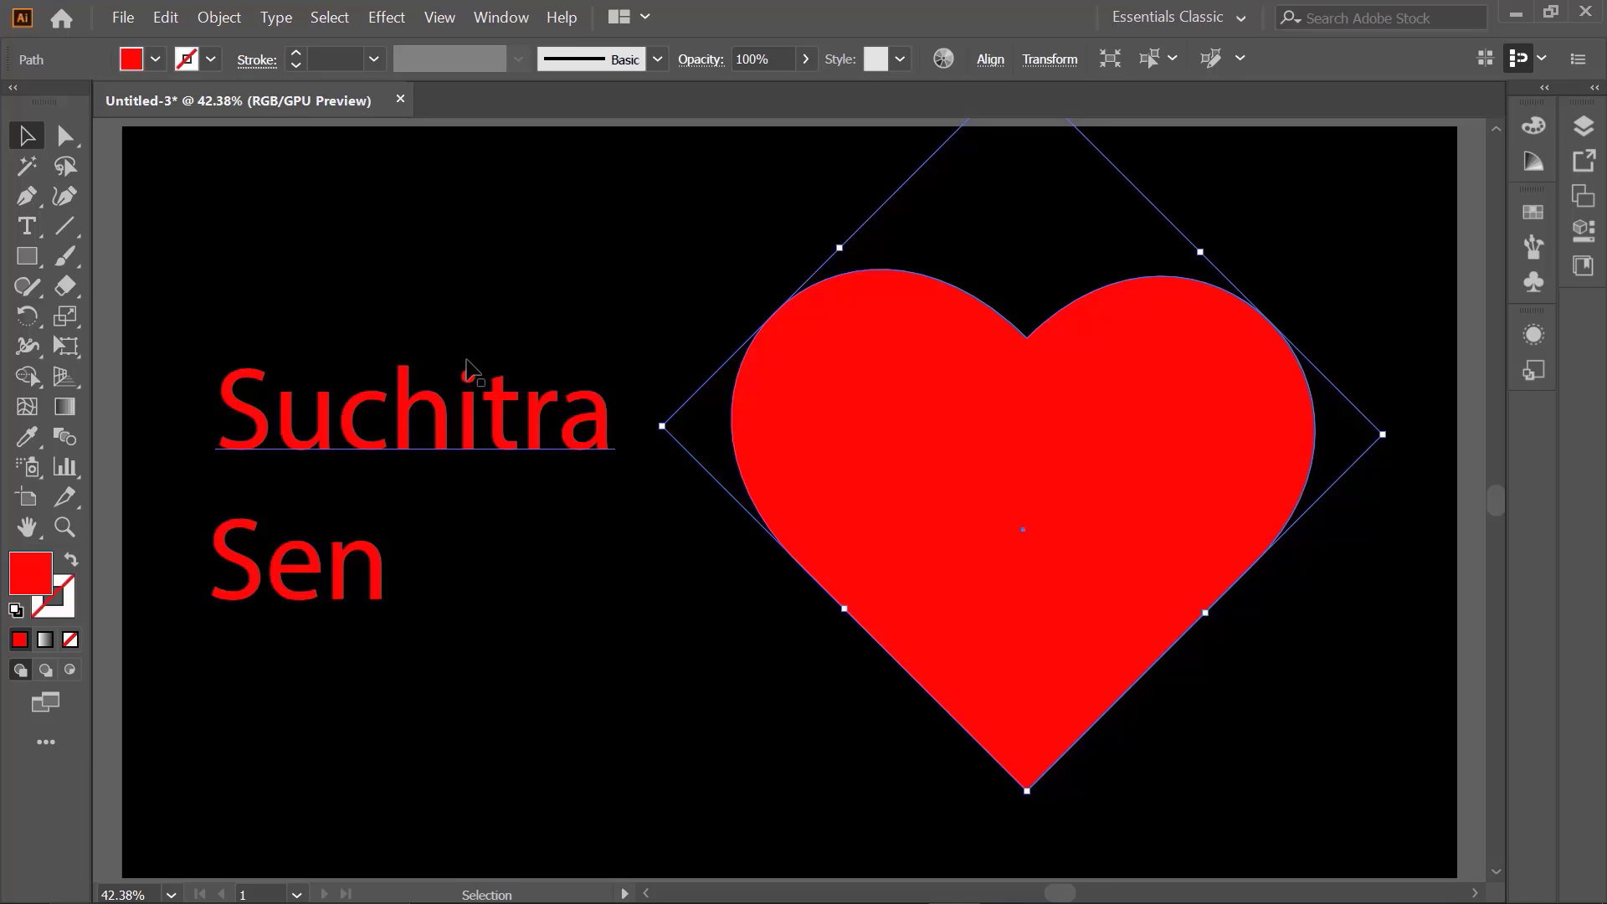
{"action": "left_click_drag", "start_coordinate": [490, 405], "coordinate": [466, 403]}
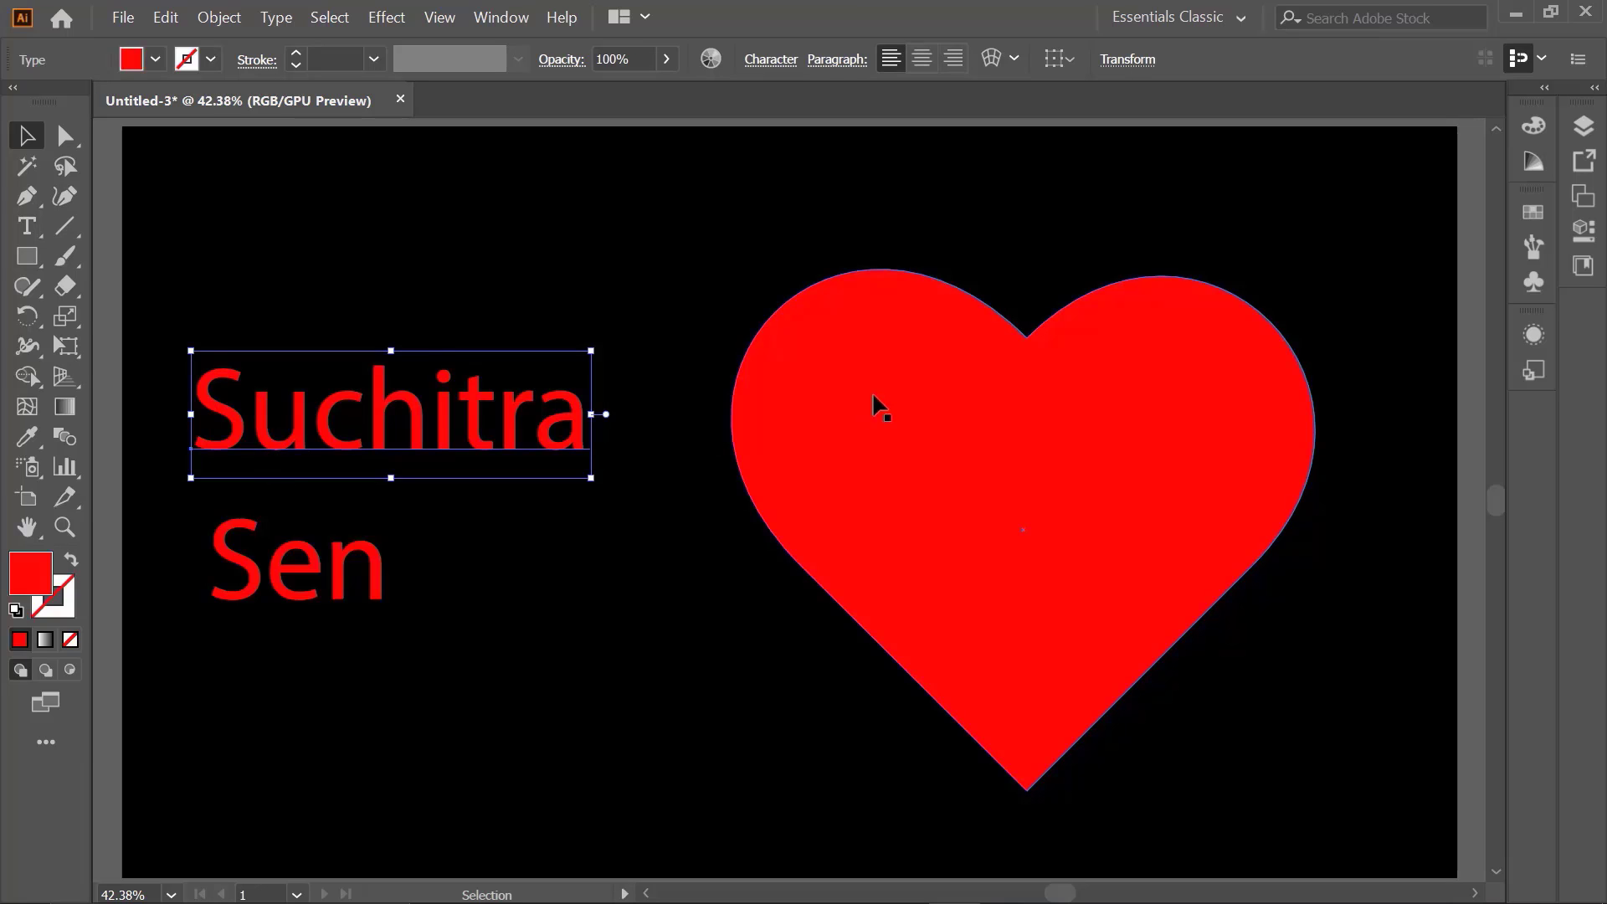
{"action": "left_click_drag", "start_coordinate": [967, 432], "coordinate": [1001, 423]}
{"action": "left_click", "coordinate": [776, 225]}
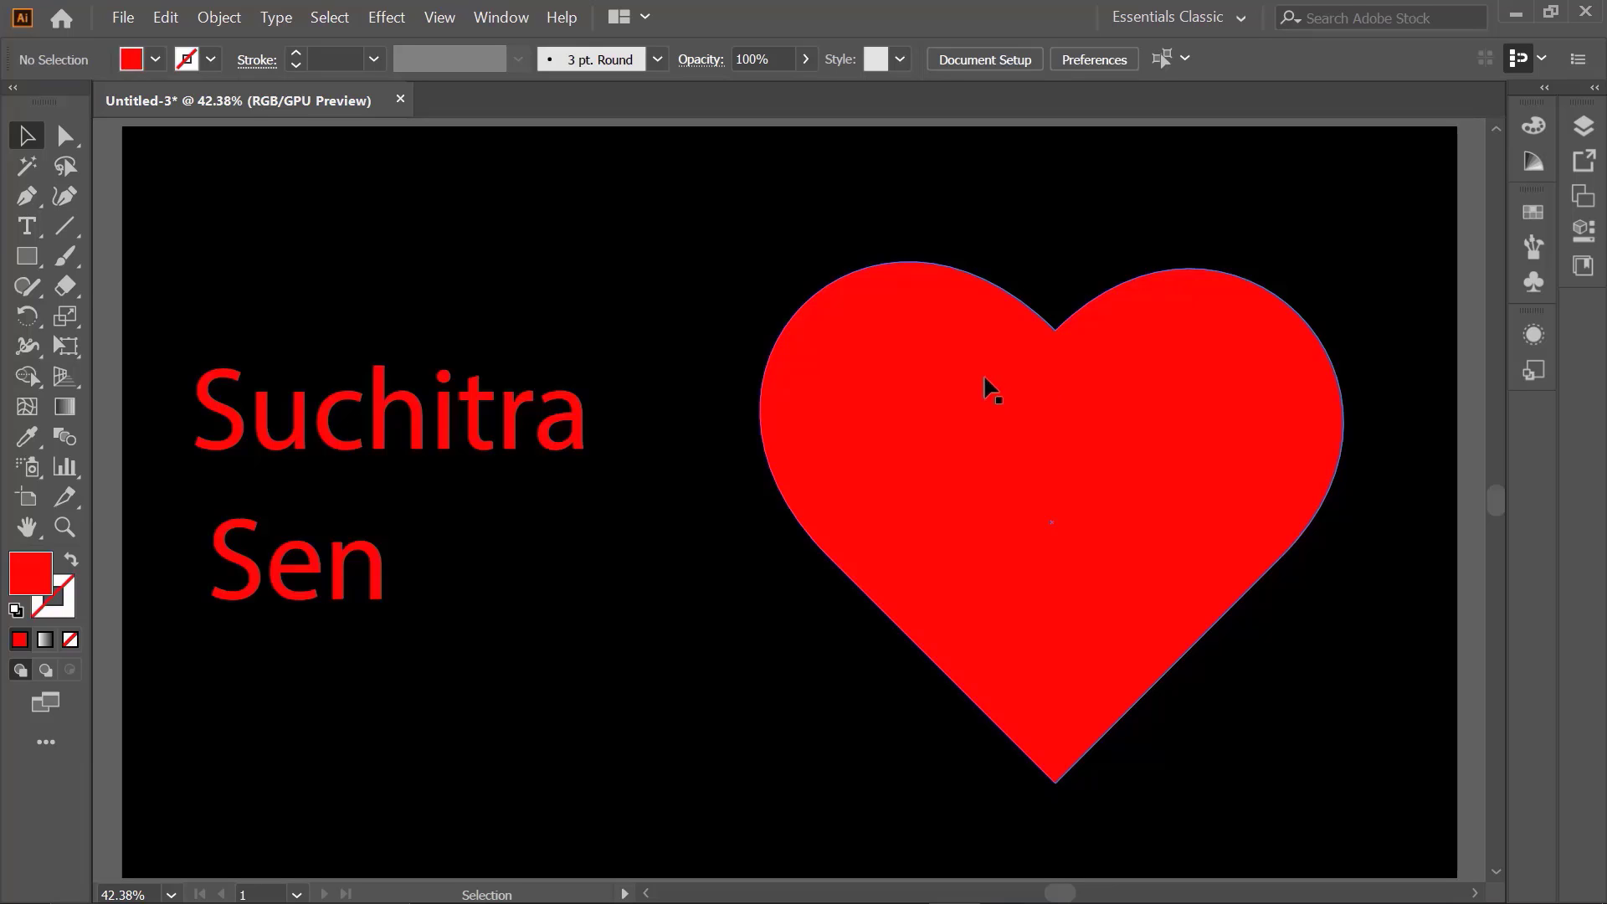
{"action": "left_click", "coordinate": [70, 287]}
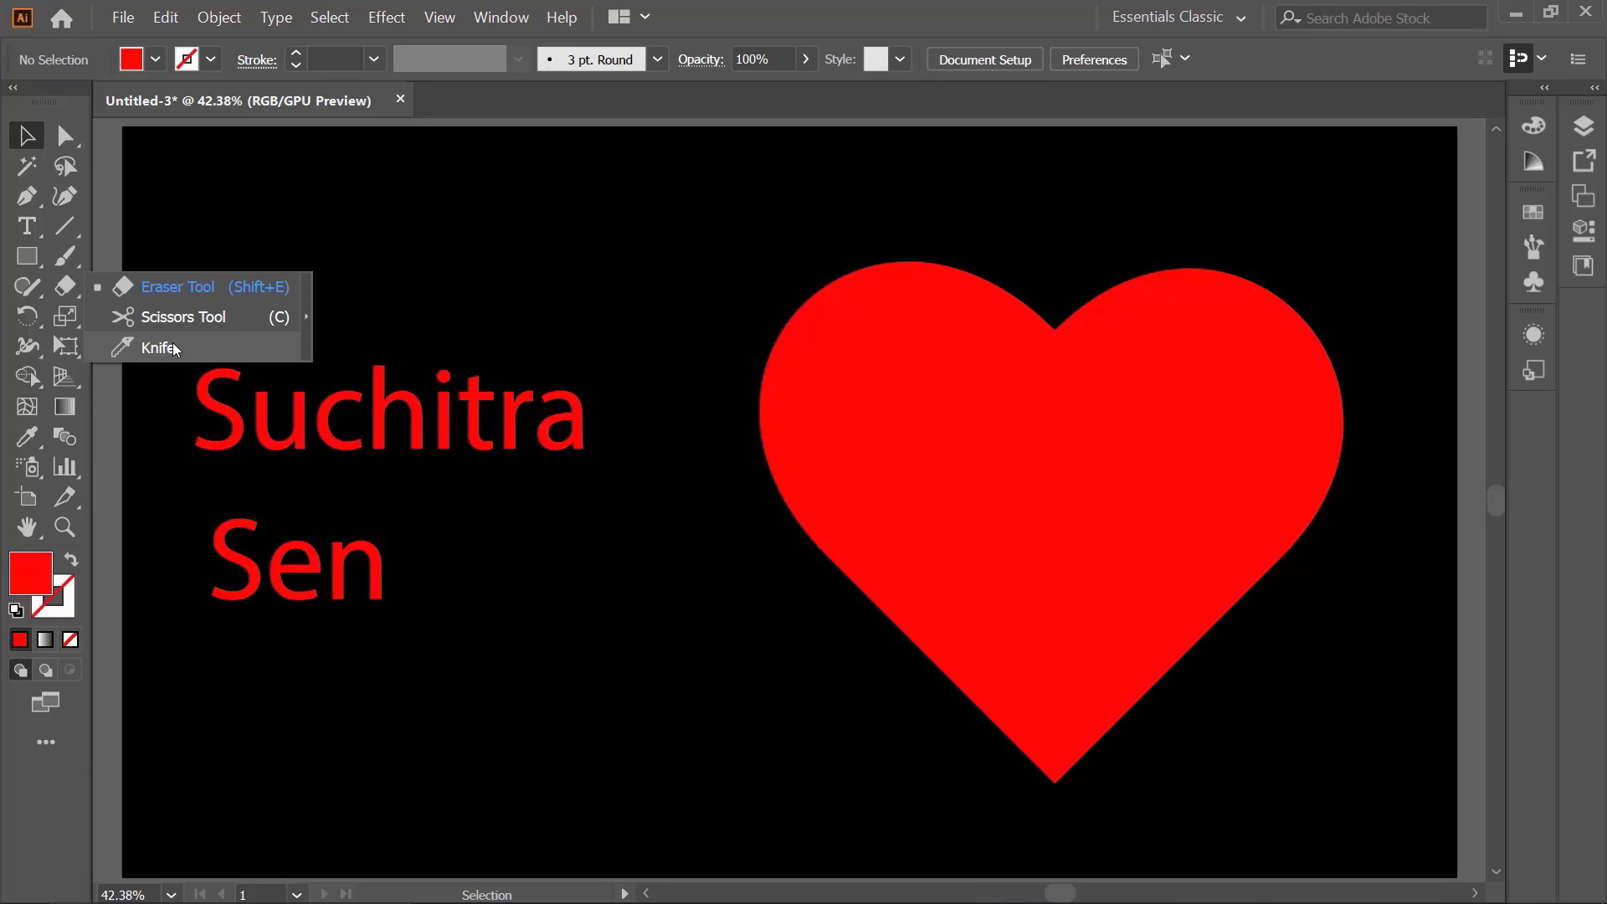
Slice the heart in two along a wavy line with the Knife tool.
{"action": "left_click", "coordinate": [173, 346]}
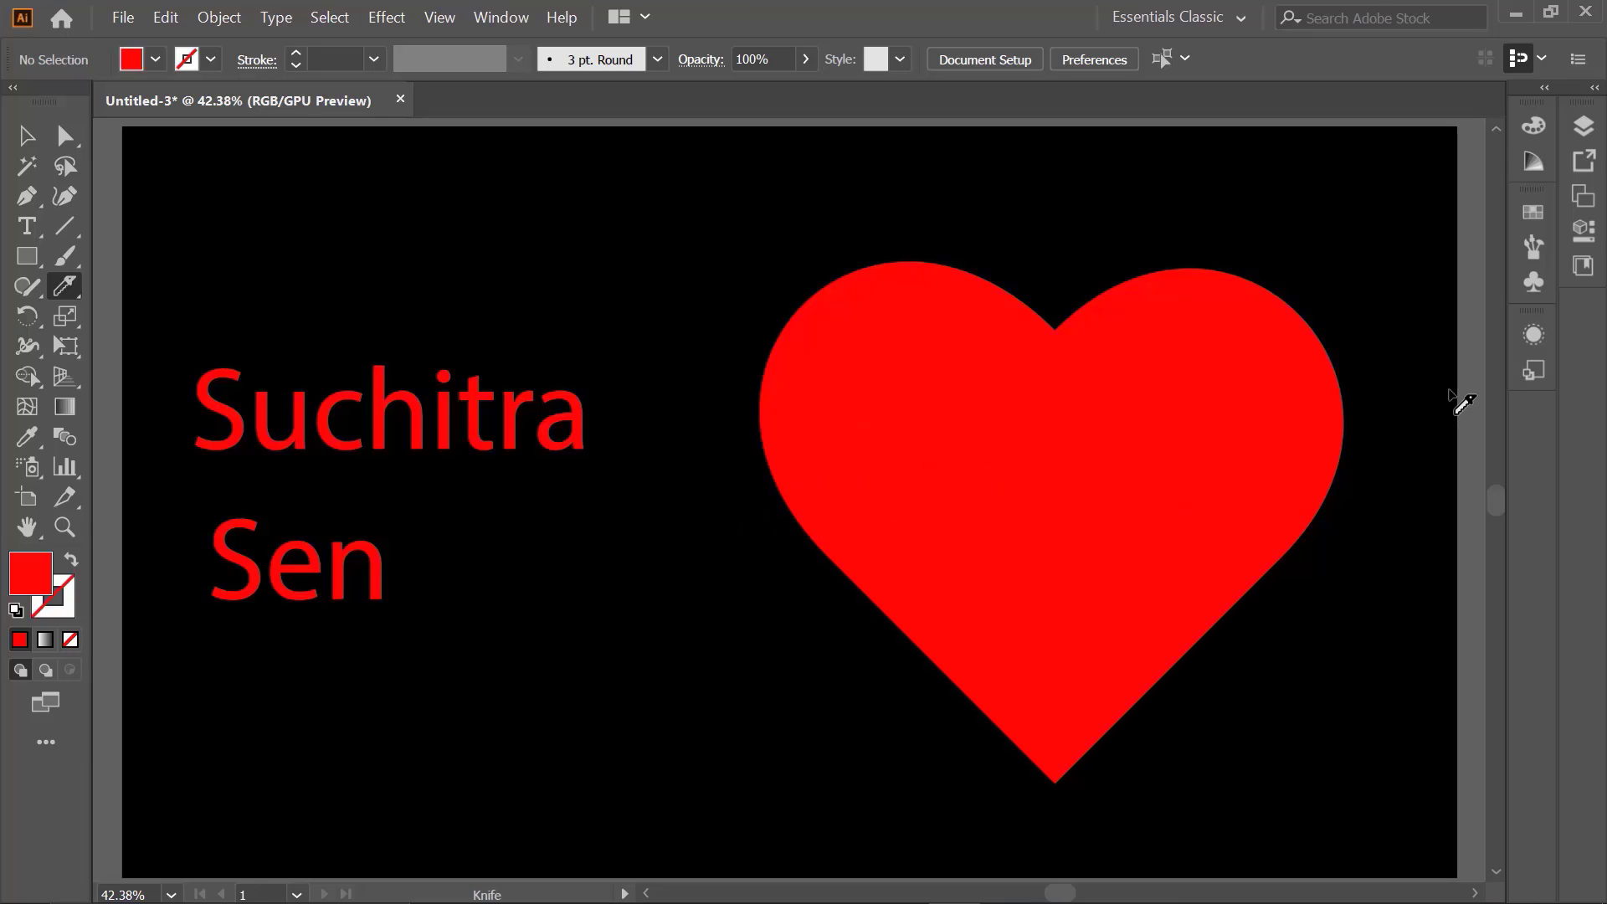
{"action": "mouse_move", "coordinate": [738, 509]}
{"action": "left_mouse_down"}
{"action": "mouse_move", "coordinate": [975, 525]}
{"action": "mouse_move", "coordinate": [1381, 449]}
{"action": "left_mouse_up"}
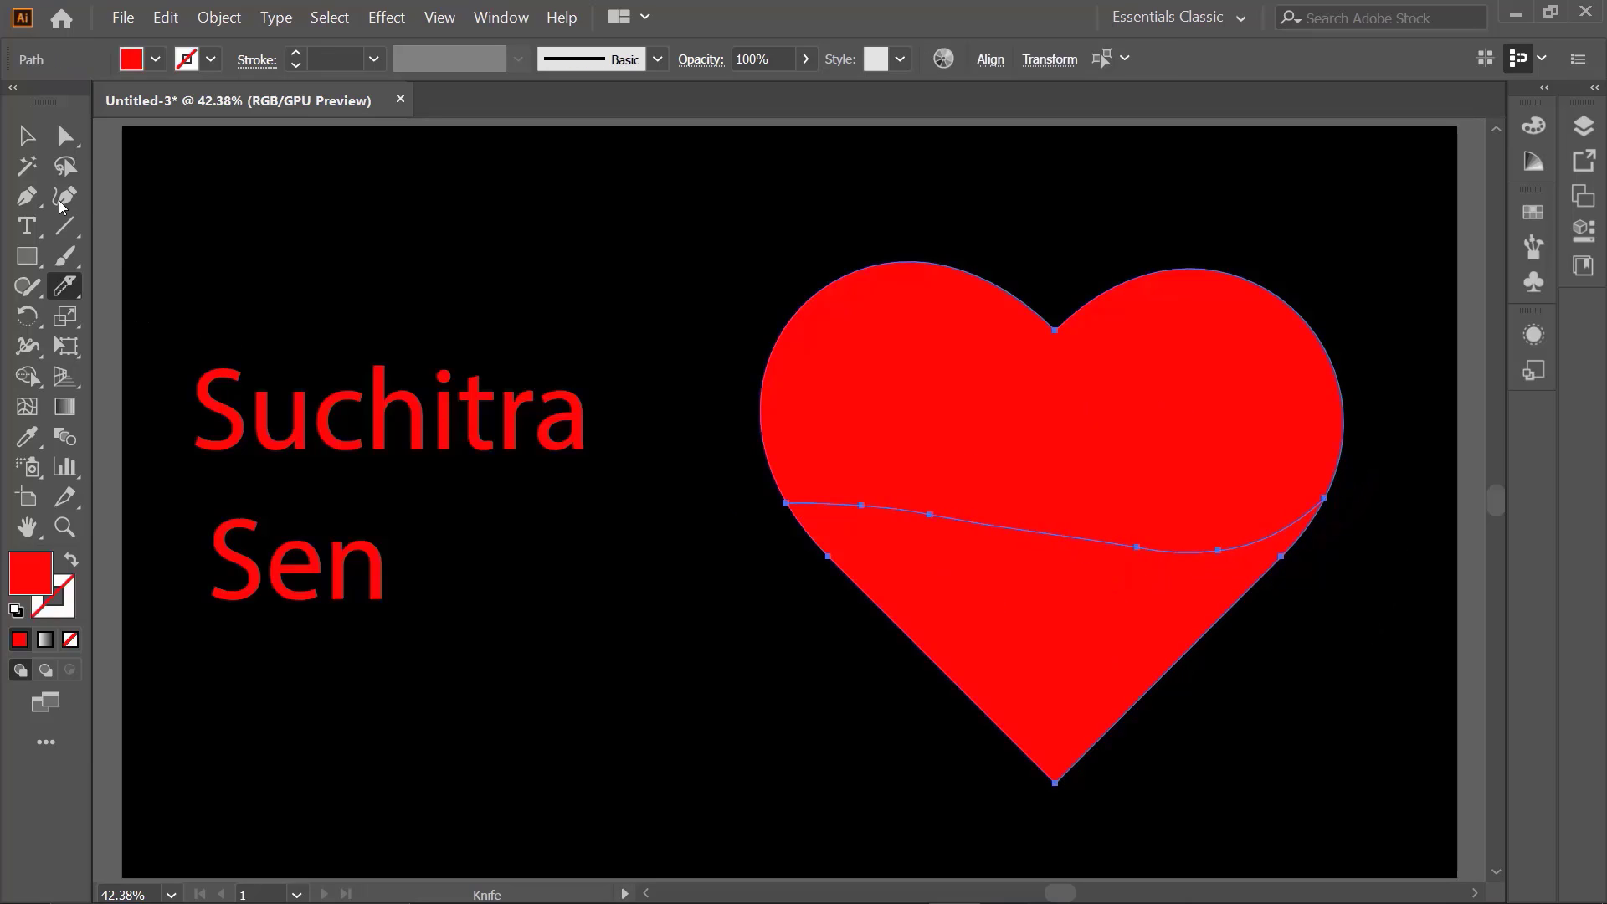
{"action": "left_click", "coordinate": [26, 135]}
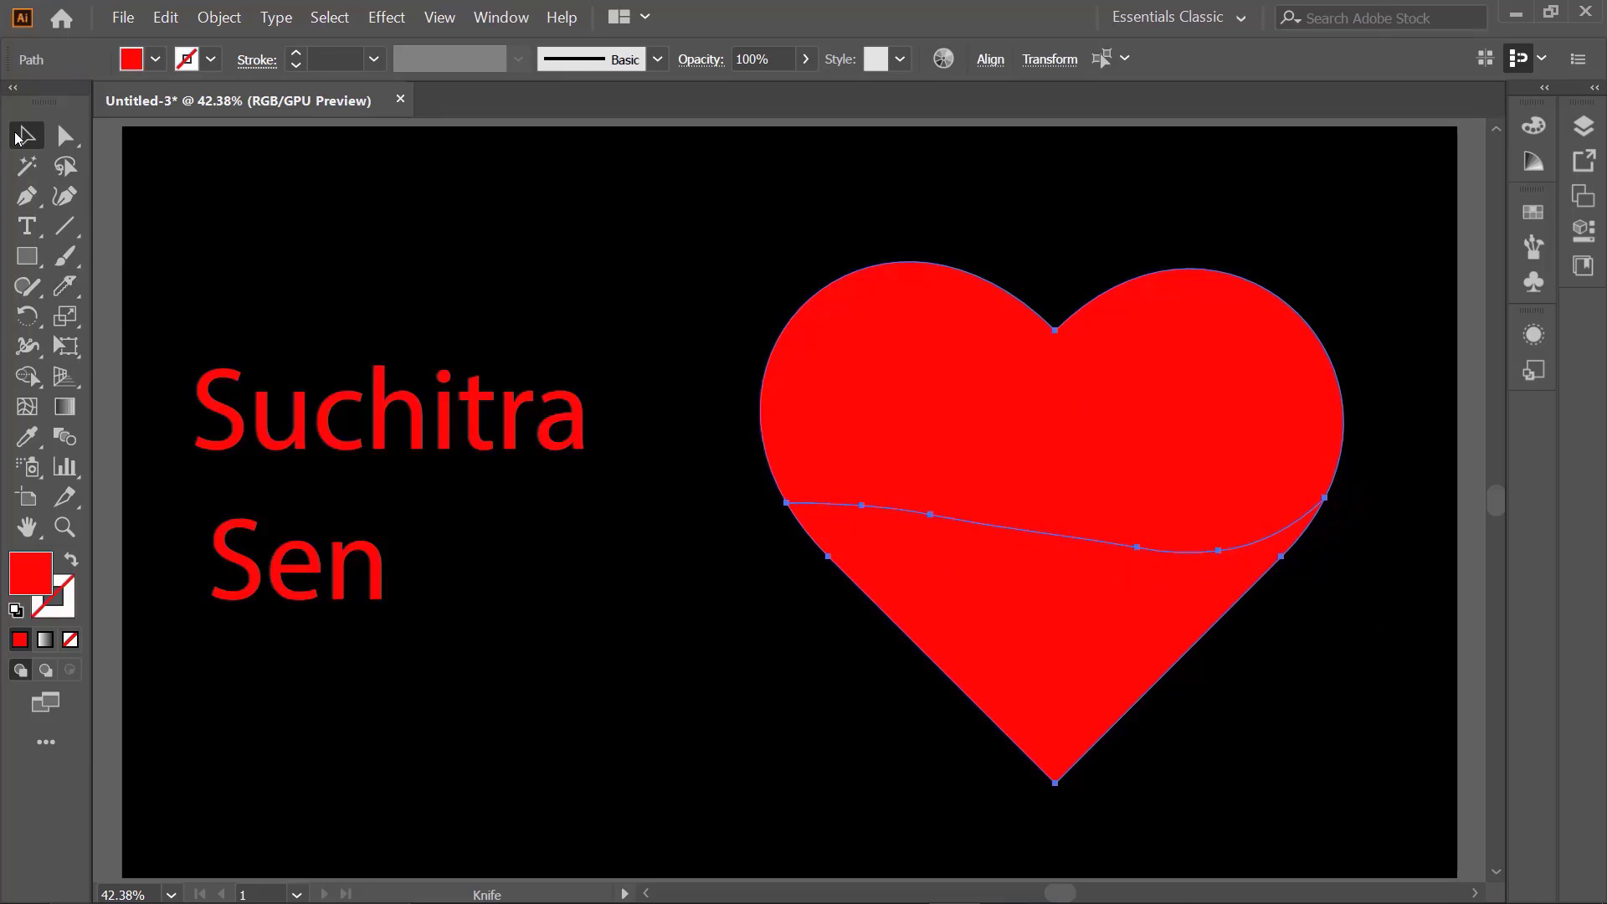
{"action": "left_click", "coordinate": [943, 159]}
Fill the upper heart piece yellow and the lower piece cyan.
{"action": "left_click", "coordinate": [992, 412]}
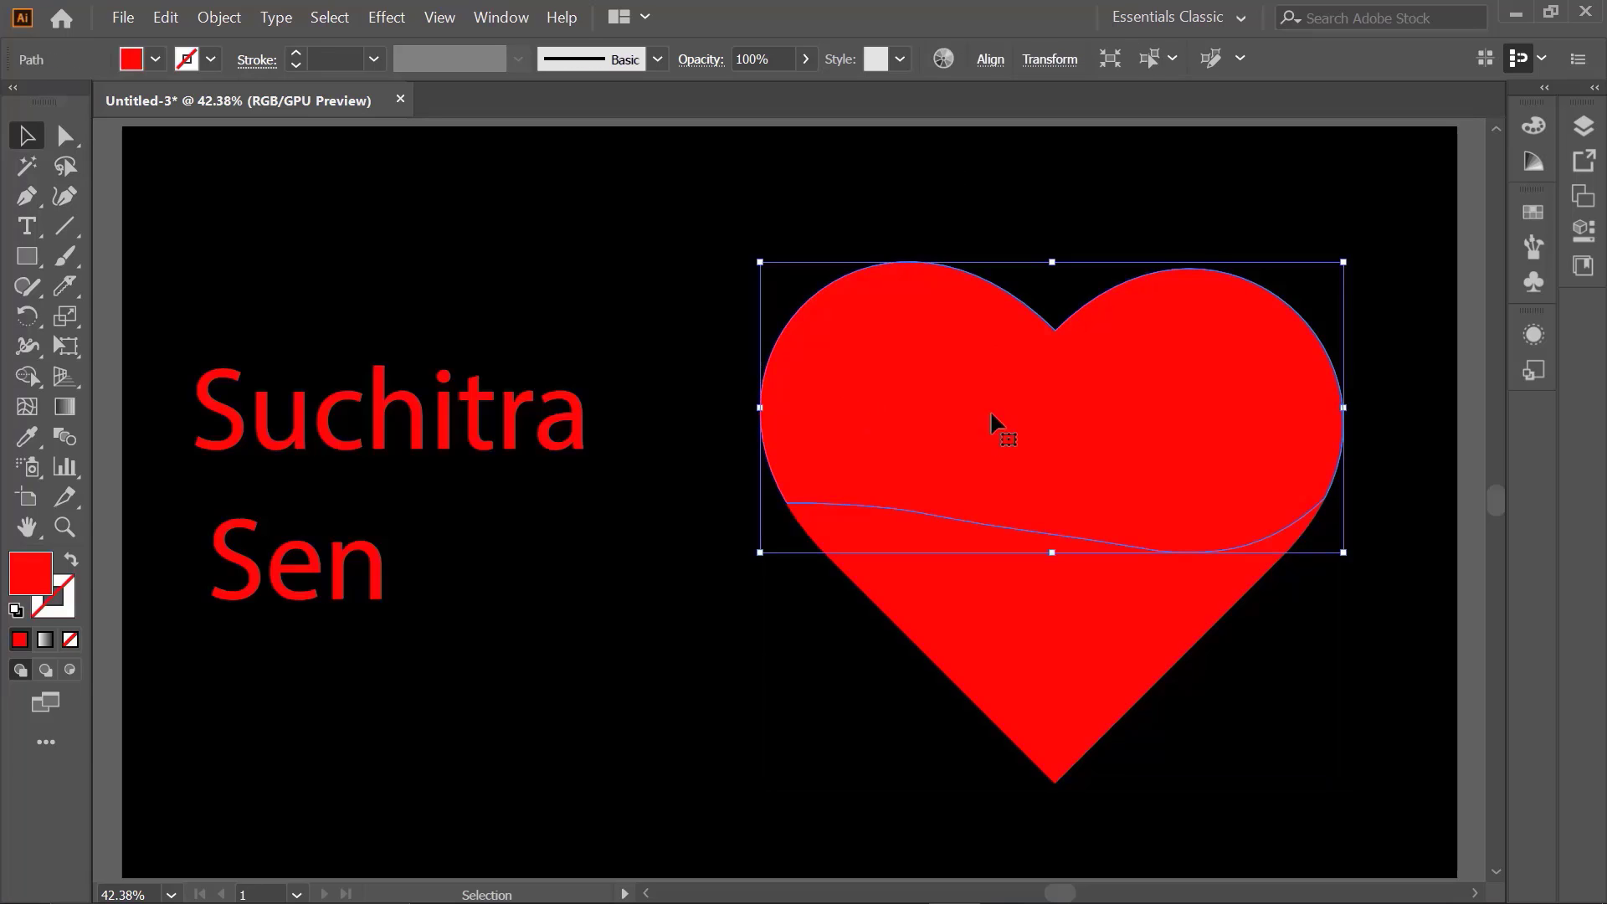
{"action": "left_click", "coordinate": [139, 64]}
{"action": "left_click", "coordinate": [103, 100]}
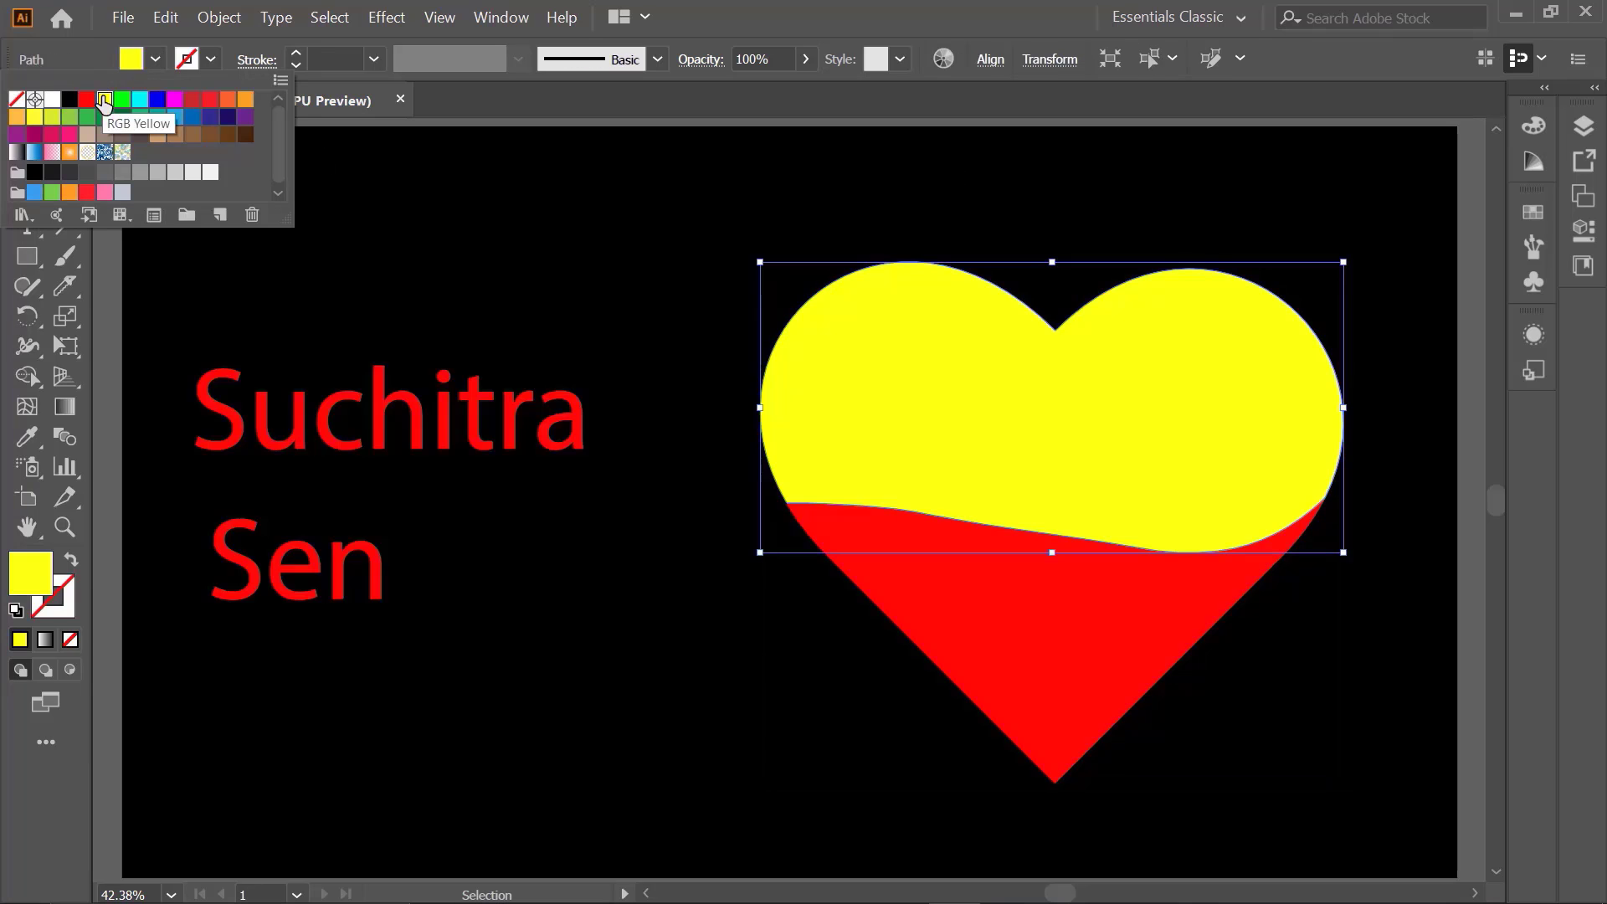
{"action": "left_click", "coordinate": [988, 672]}
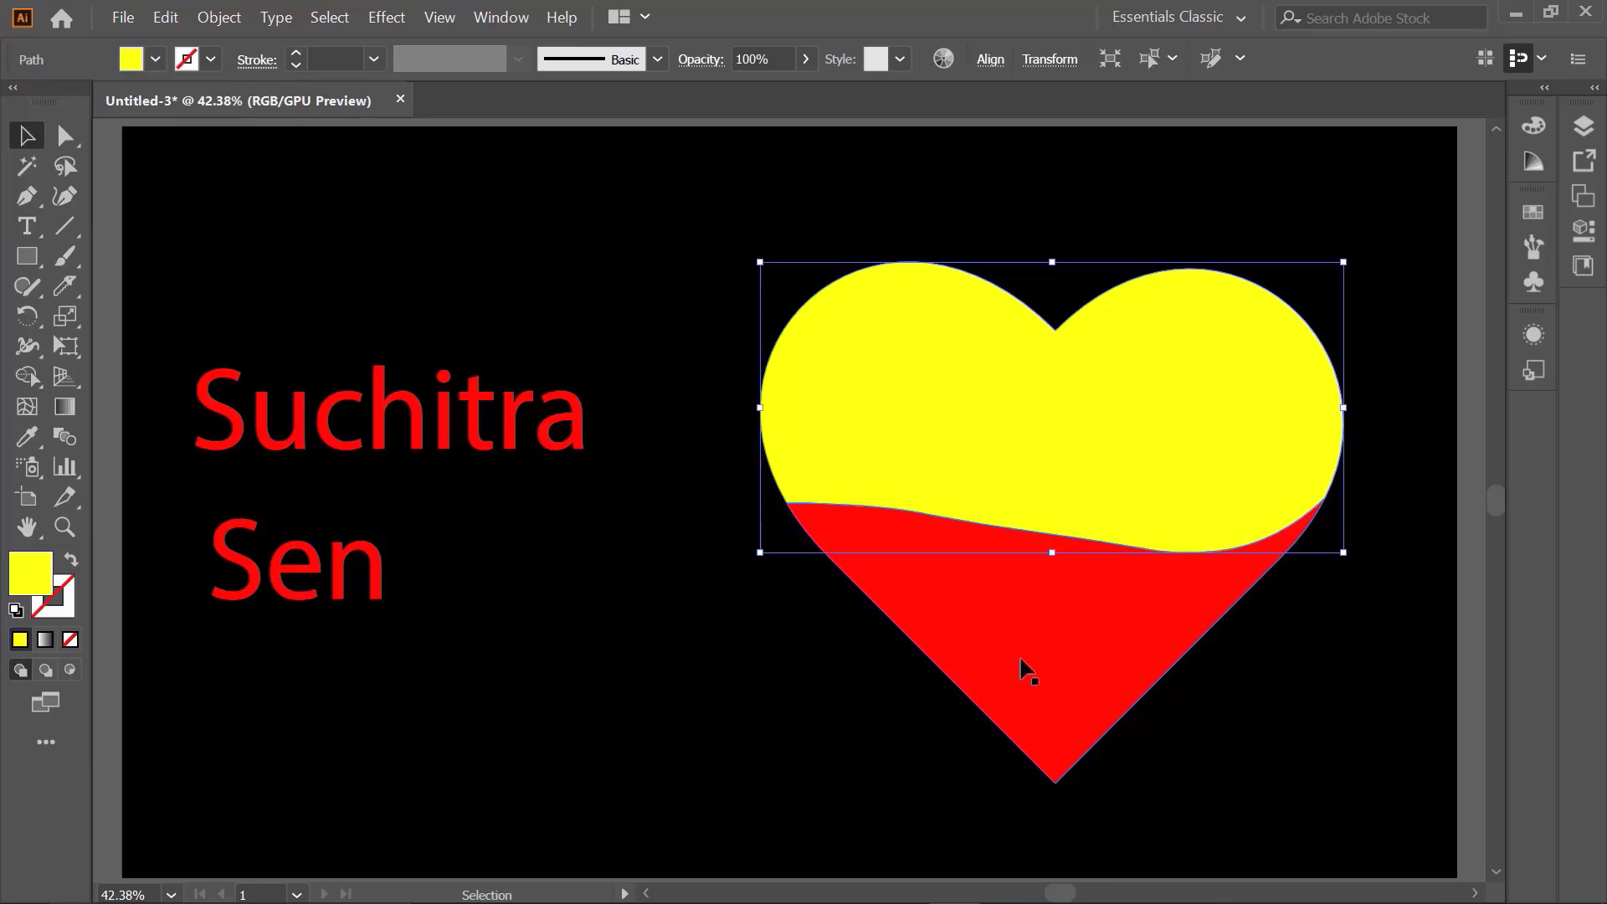
{"action": "left_click", "coordinate": [134, 60]}
{"action": "left_click", "coordinate": [139, 100]}
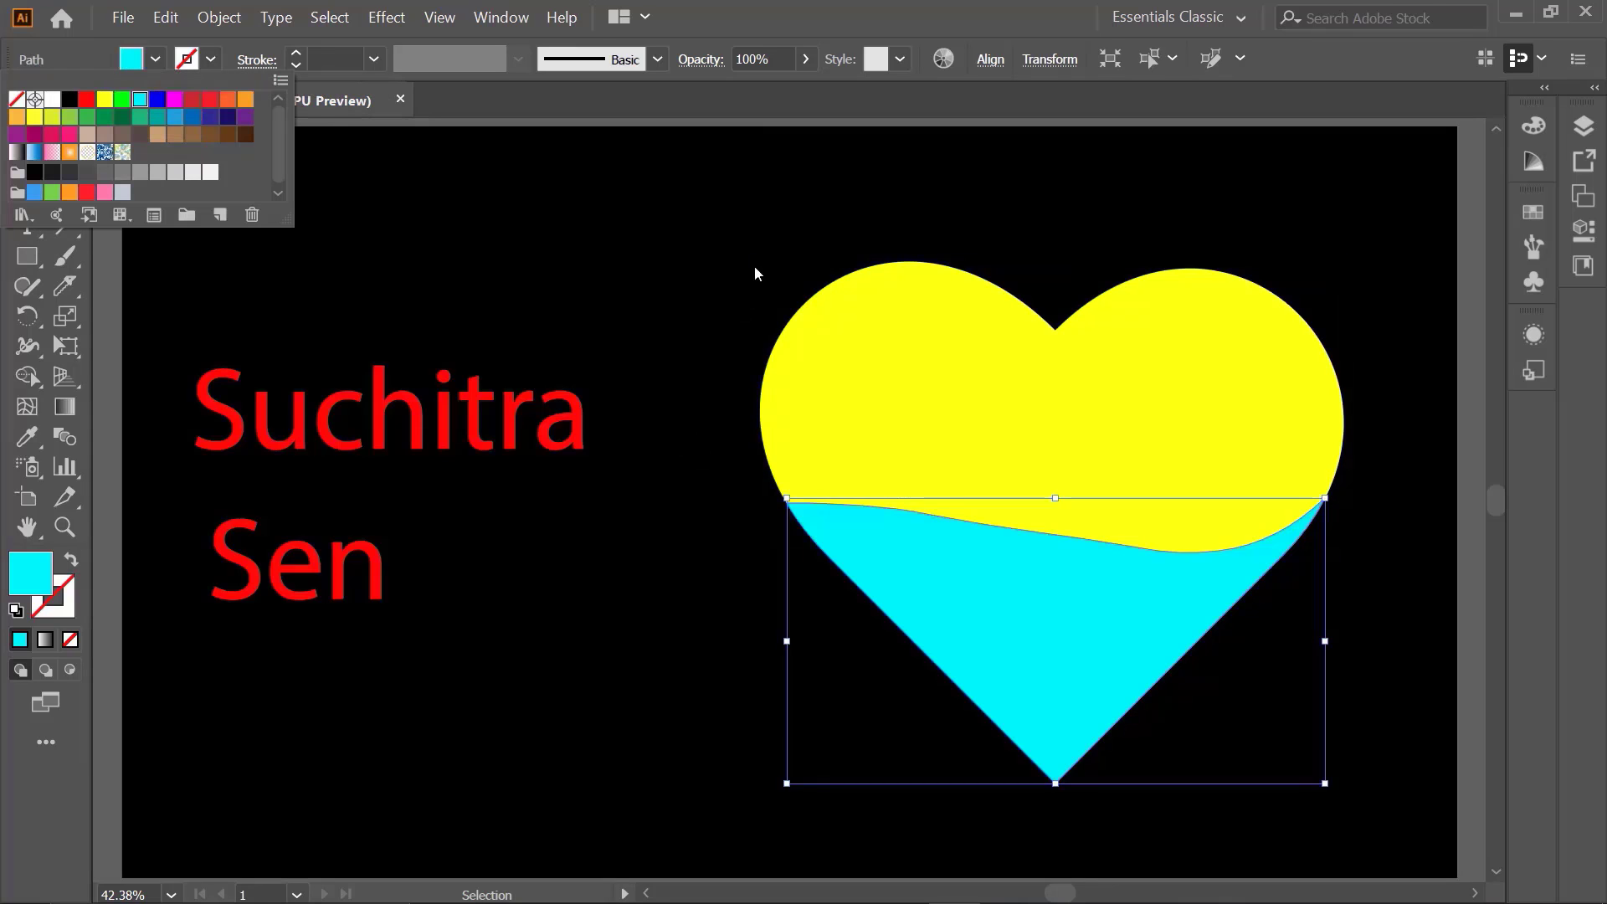
{"action": "left_click", "coordinate": [755, 265]}
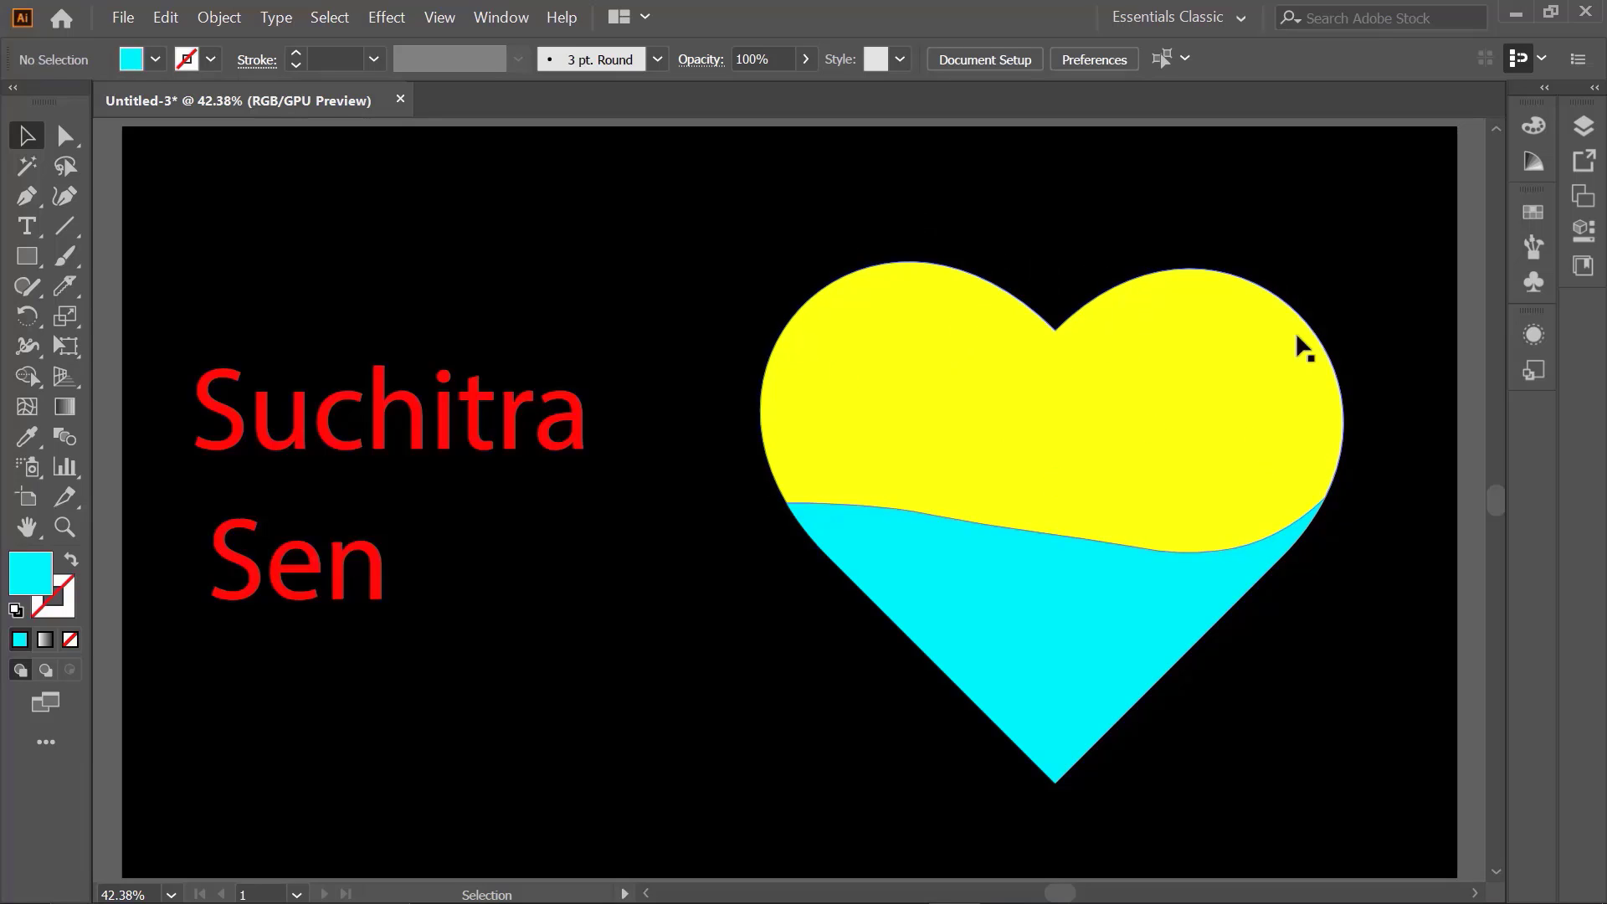
{"action": "left_click", "coordinate": [945, 356]}
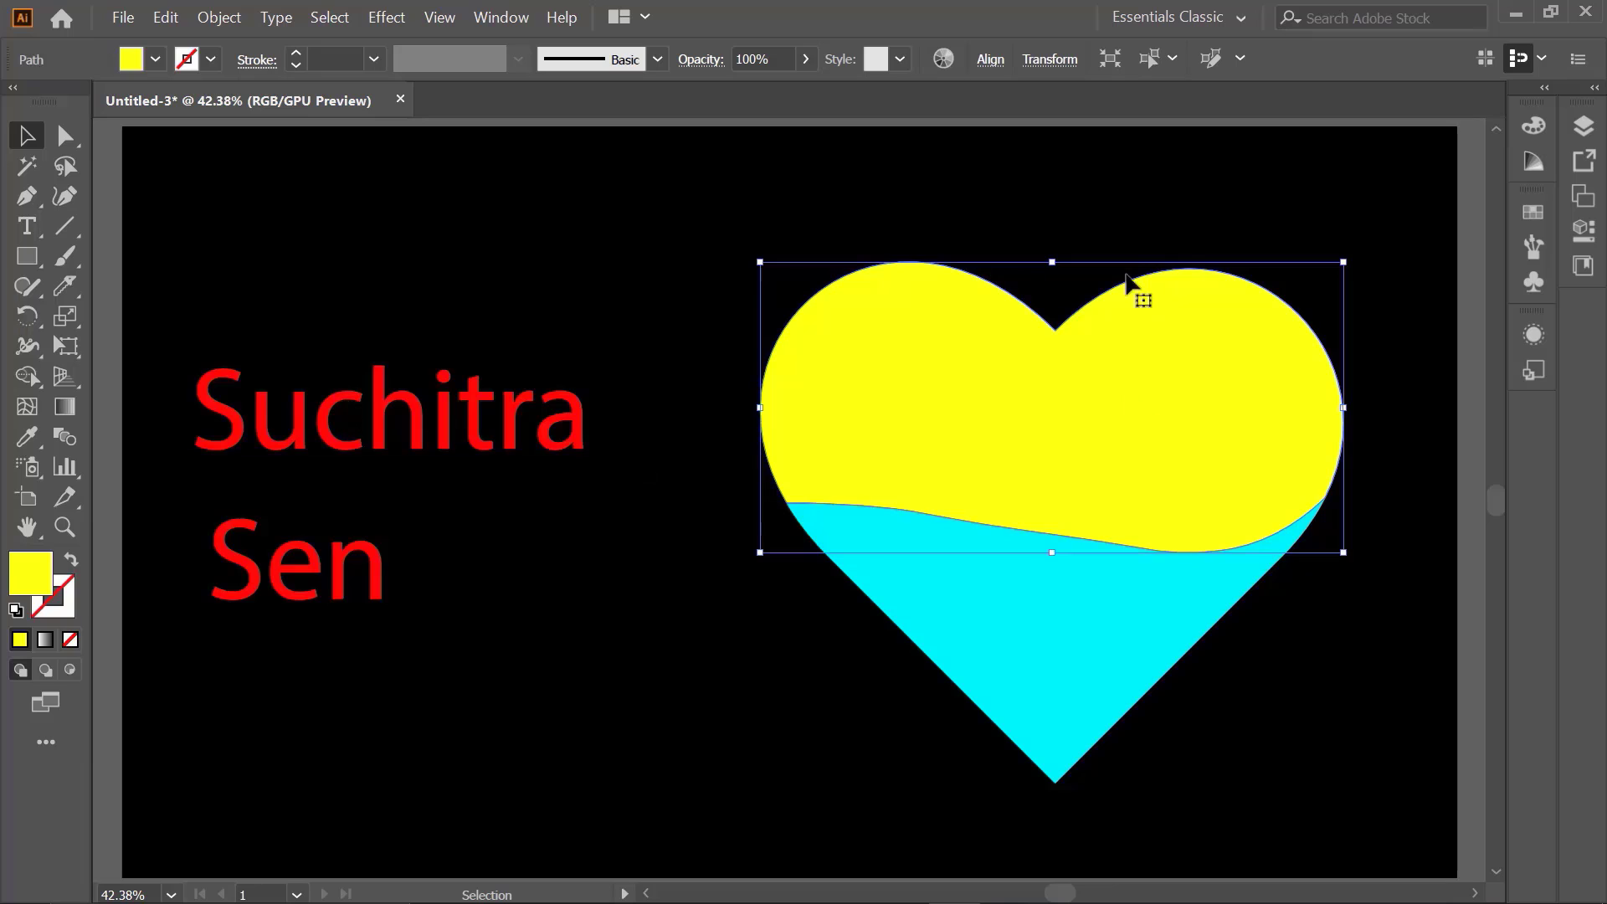
{"action": "left_click", "coordinate": [975, 234]}
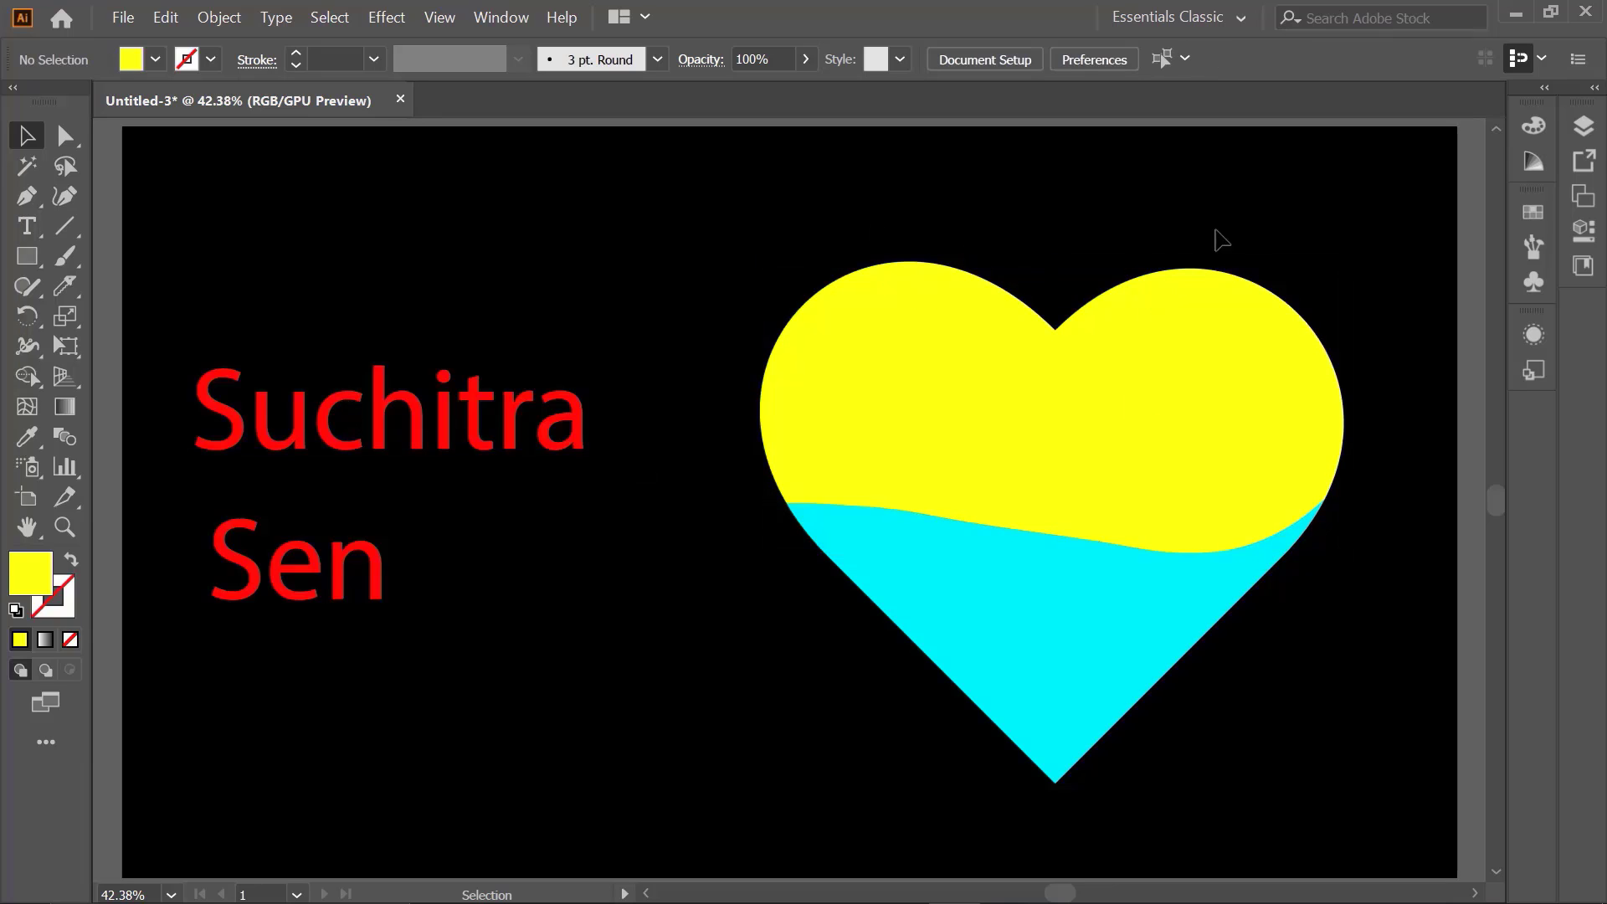
In Layers, move the yellow piece to the top and the cyan piece just below, above the text.
{"action": "left_click", "coordinate": [1583, 128]}
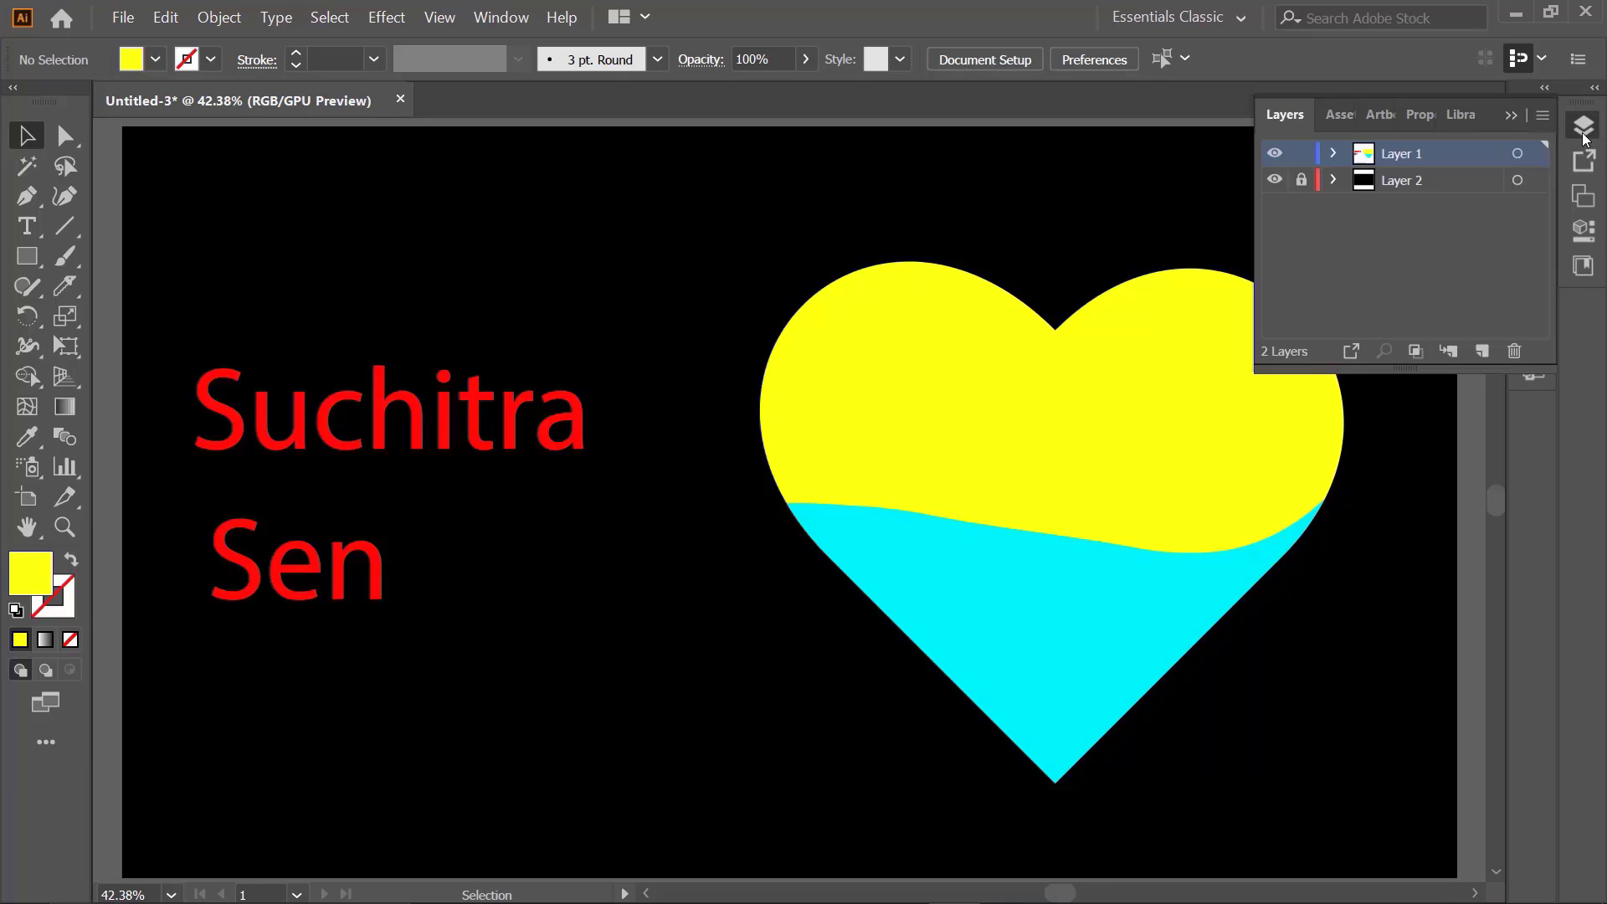
{"action": "left_click", "coordinate": [1334, 153]}
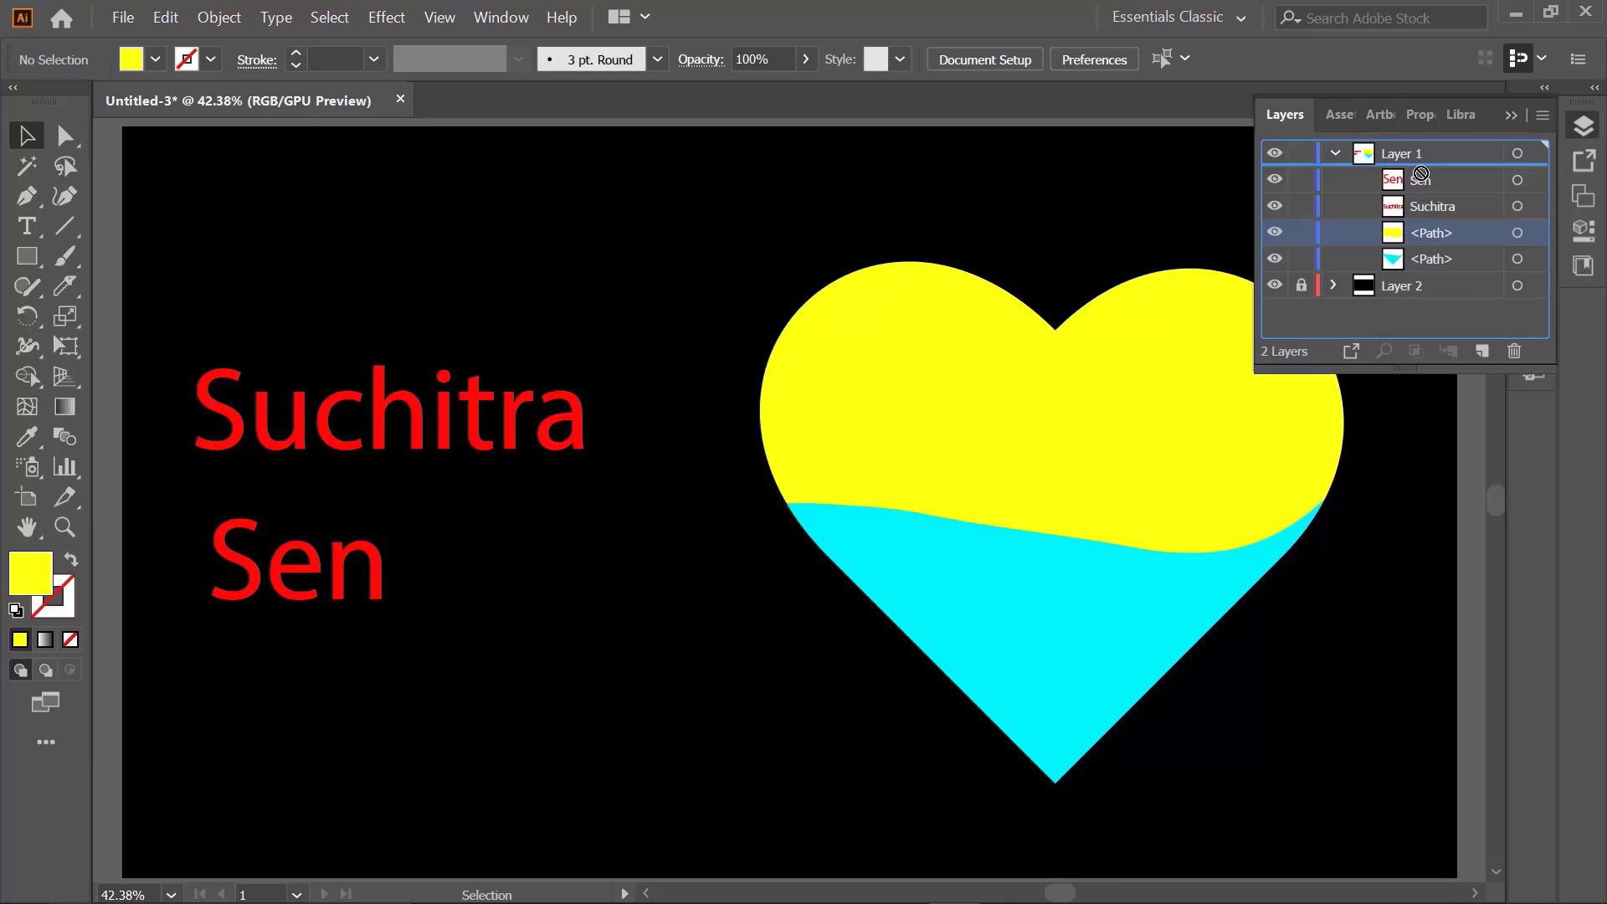
{"action": "left_click_drag", "start_coordinate": [1416, 235], "coordinate": [1427, 168]}
{"action": "left_click_drag", "start_coordinate": [1428, 259], "coordinate": [1426, 197]}
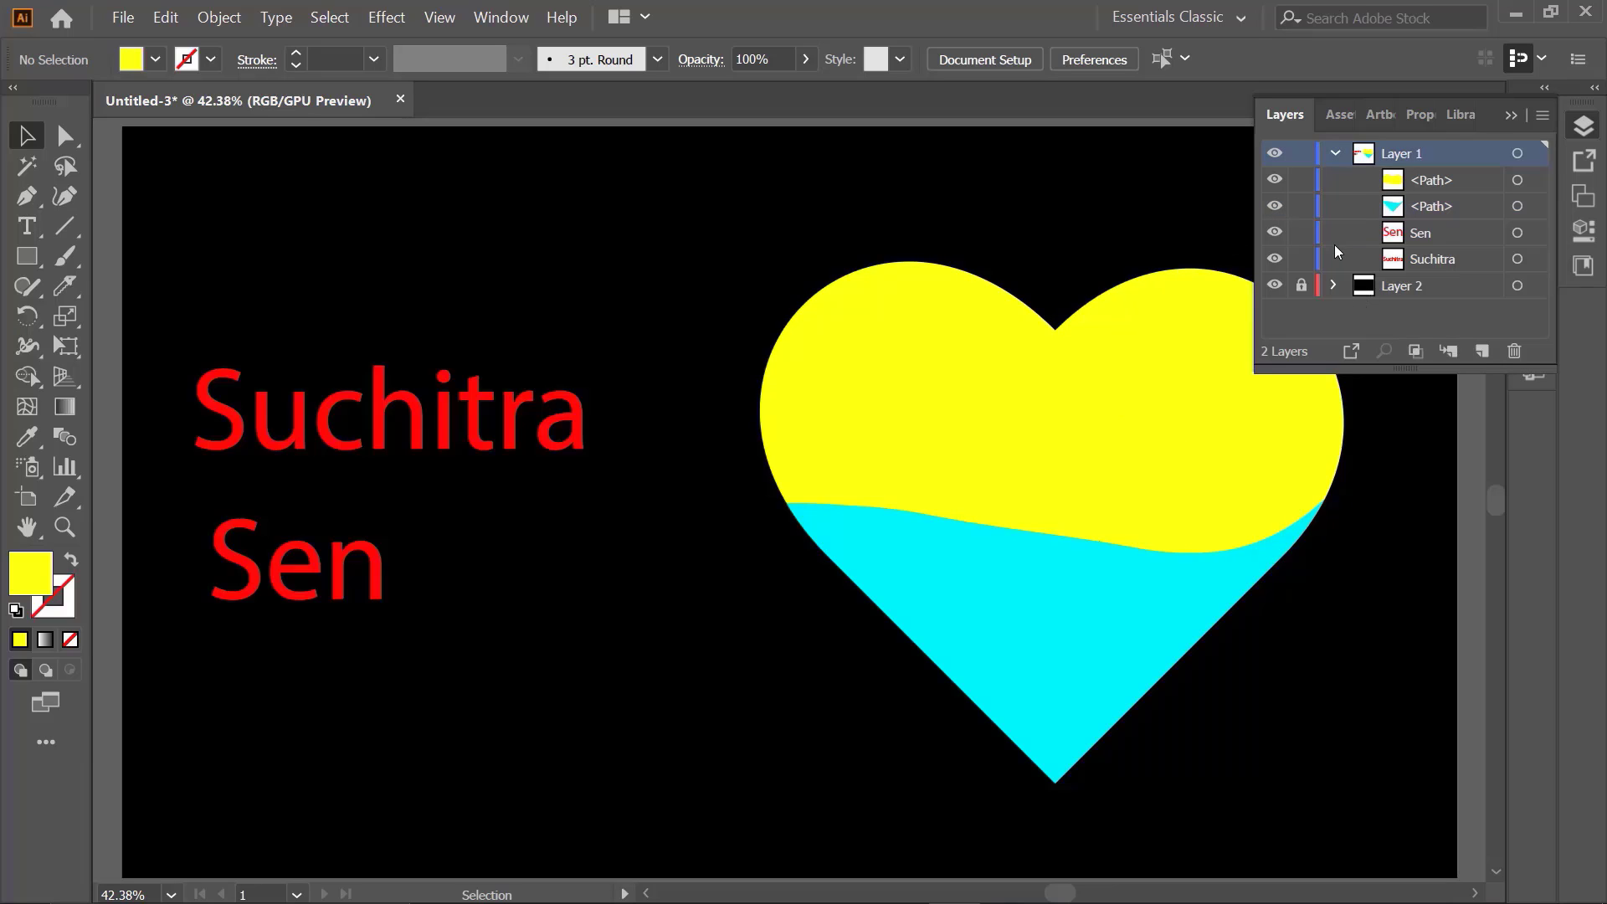
{"action": "left_click", "coordinate": [1511, 117]}
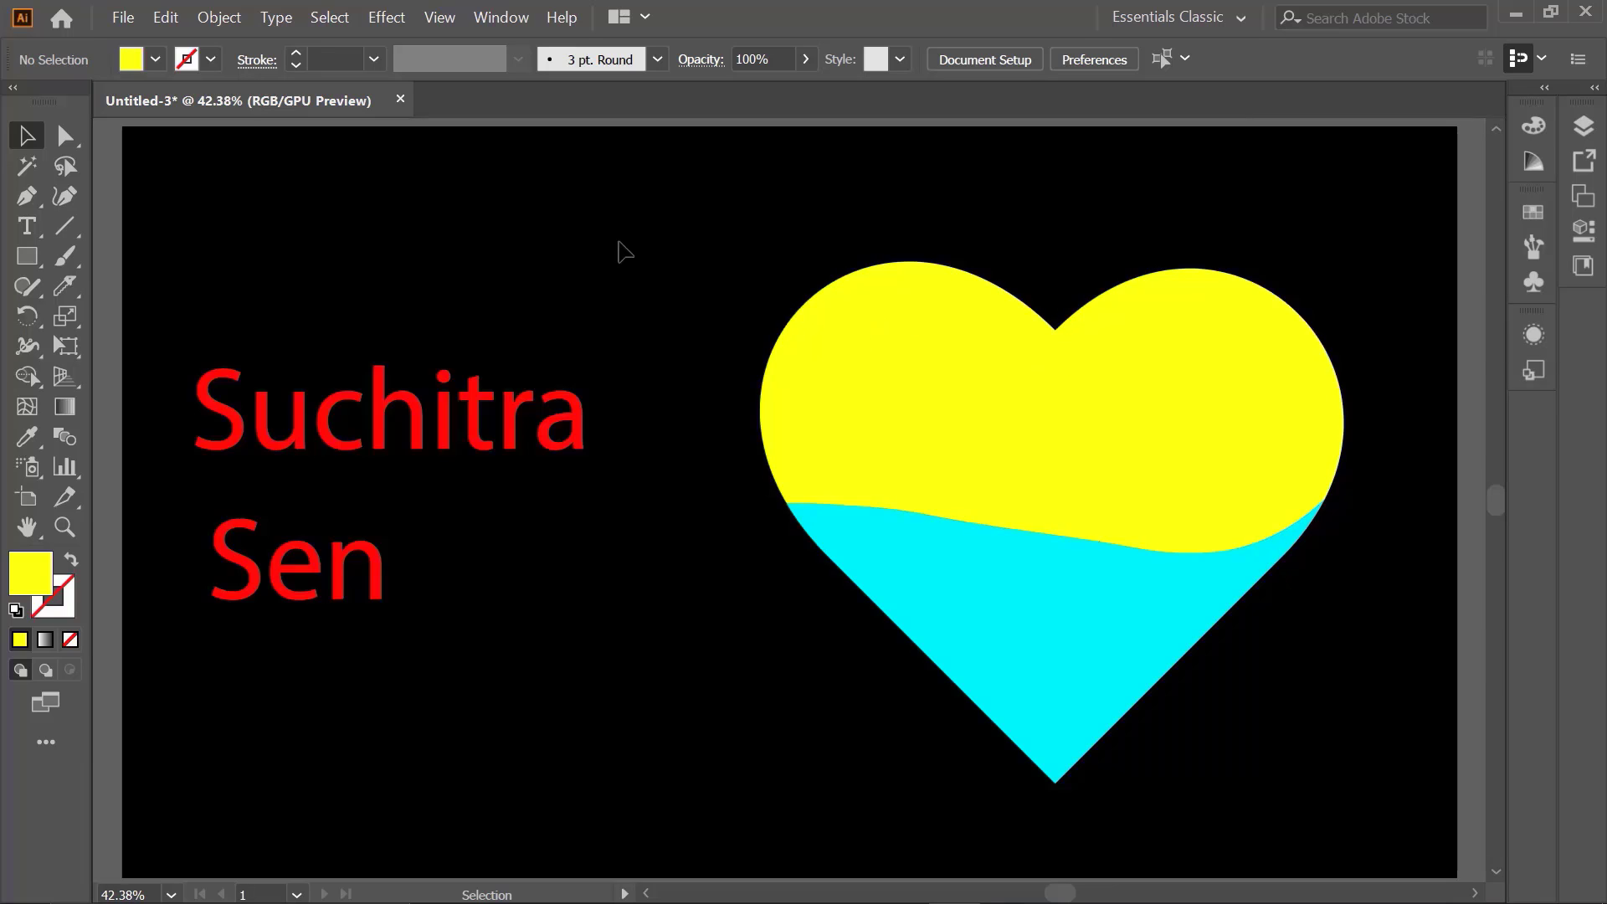
Raise Suchitra slightly and envelope-distort it into the yellow piece with Make with Top Object.
{"action": "left_click_drag", "start_coordinate": [556, 406], "coordinate": [564, 339]}
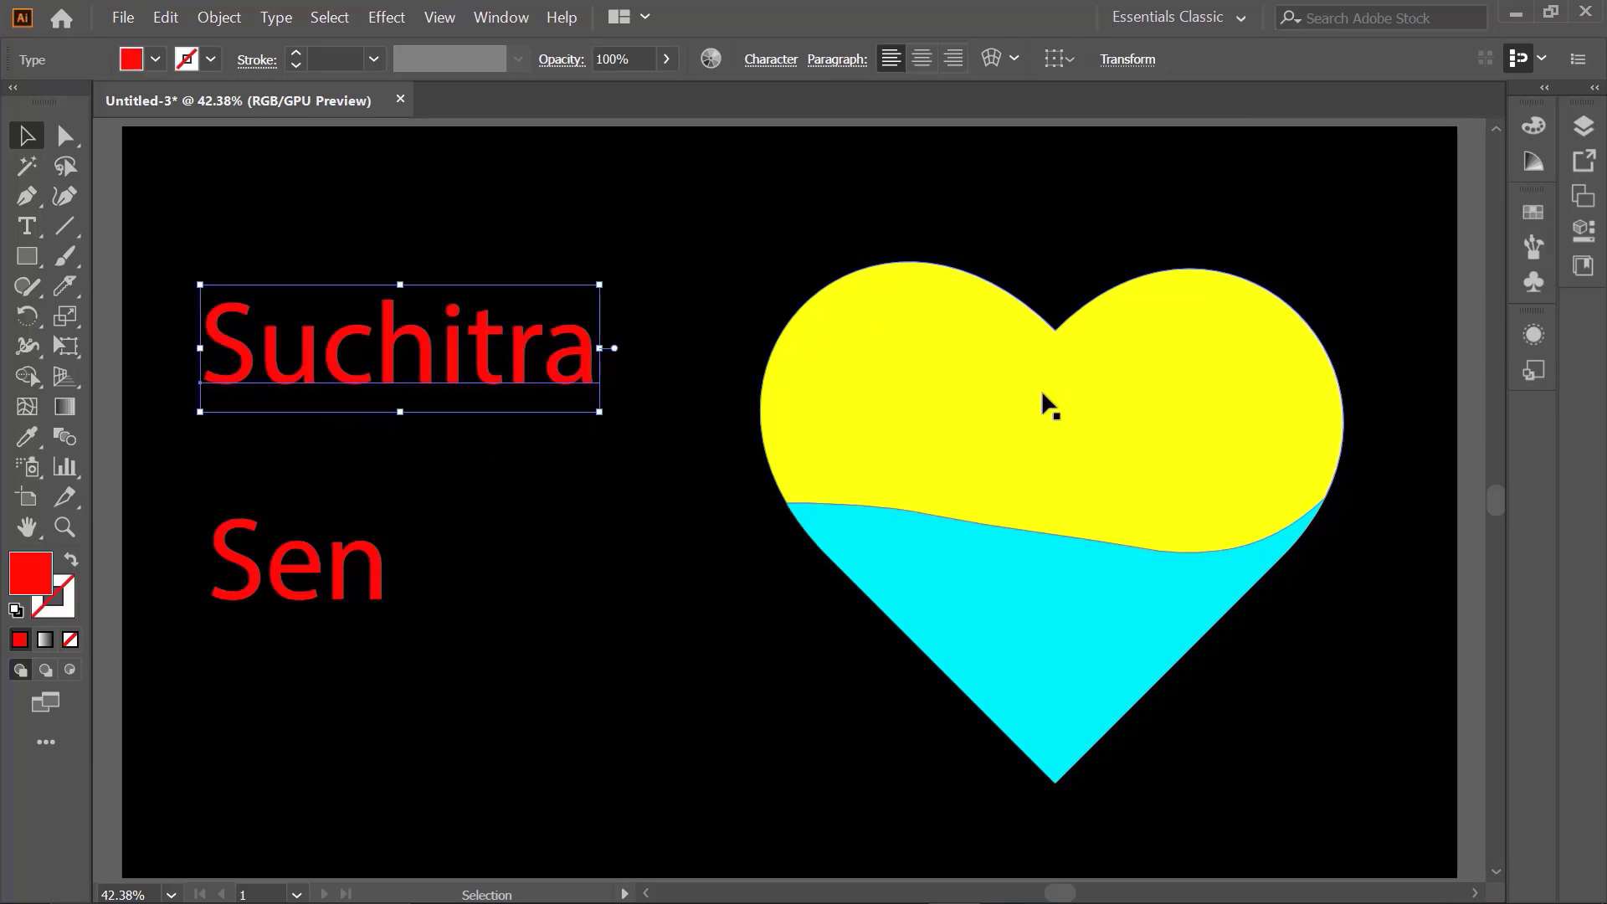
{"action": "mouse_move", "coordinate": [440, 243]}
{"action": "left_mouse_down"}
{"action": "mouse_move", "coordinate": [540, 308]}
{"action": "mouse_move", "coordinate": [995, 387]}
{"action": "left_mouse_up"}
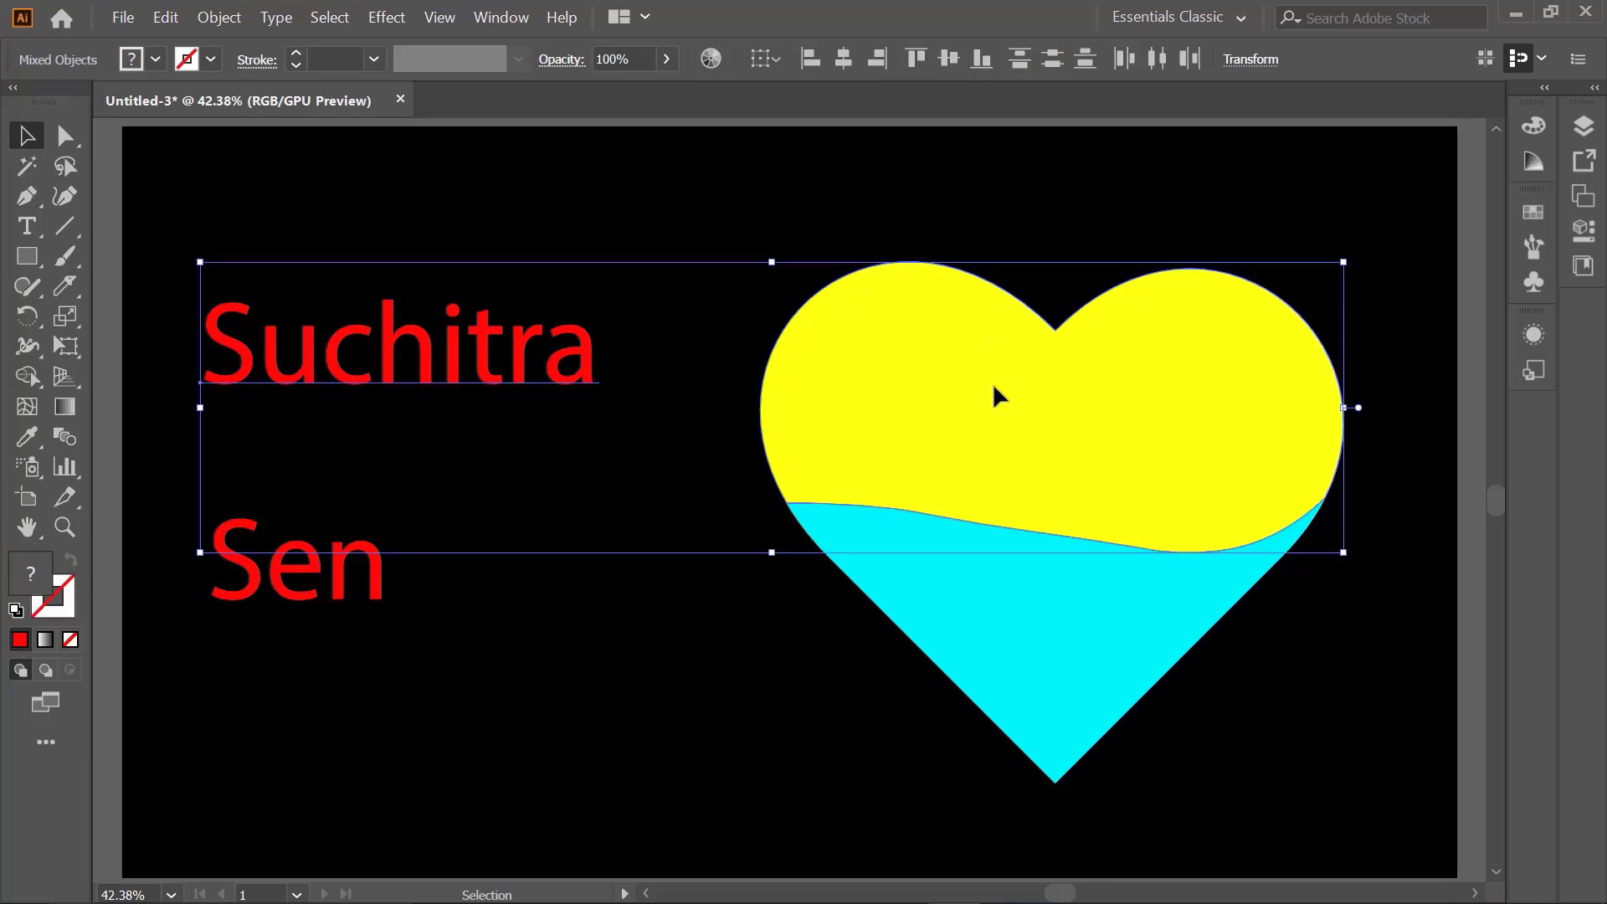
{"action": "left_click", "coordinate": [233, 14]}
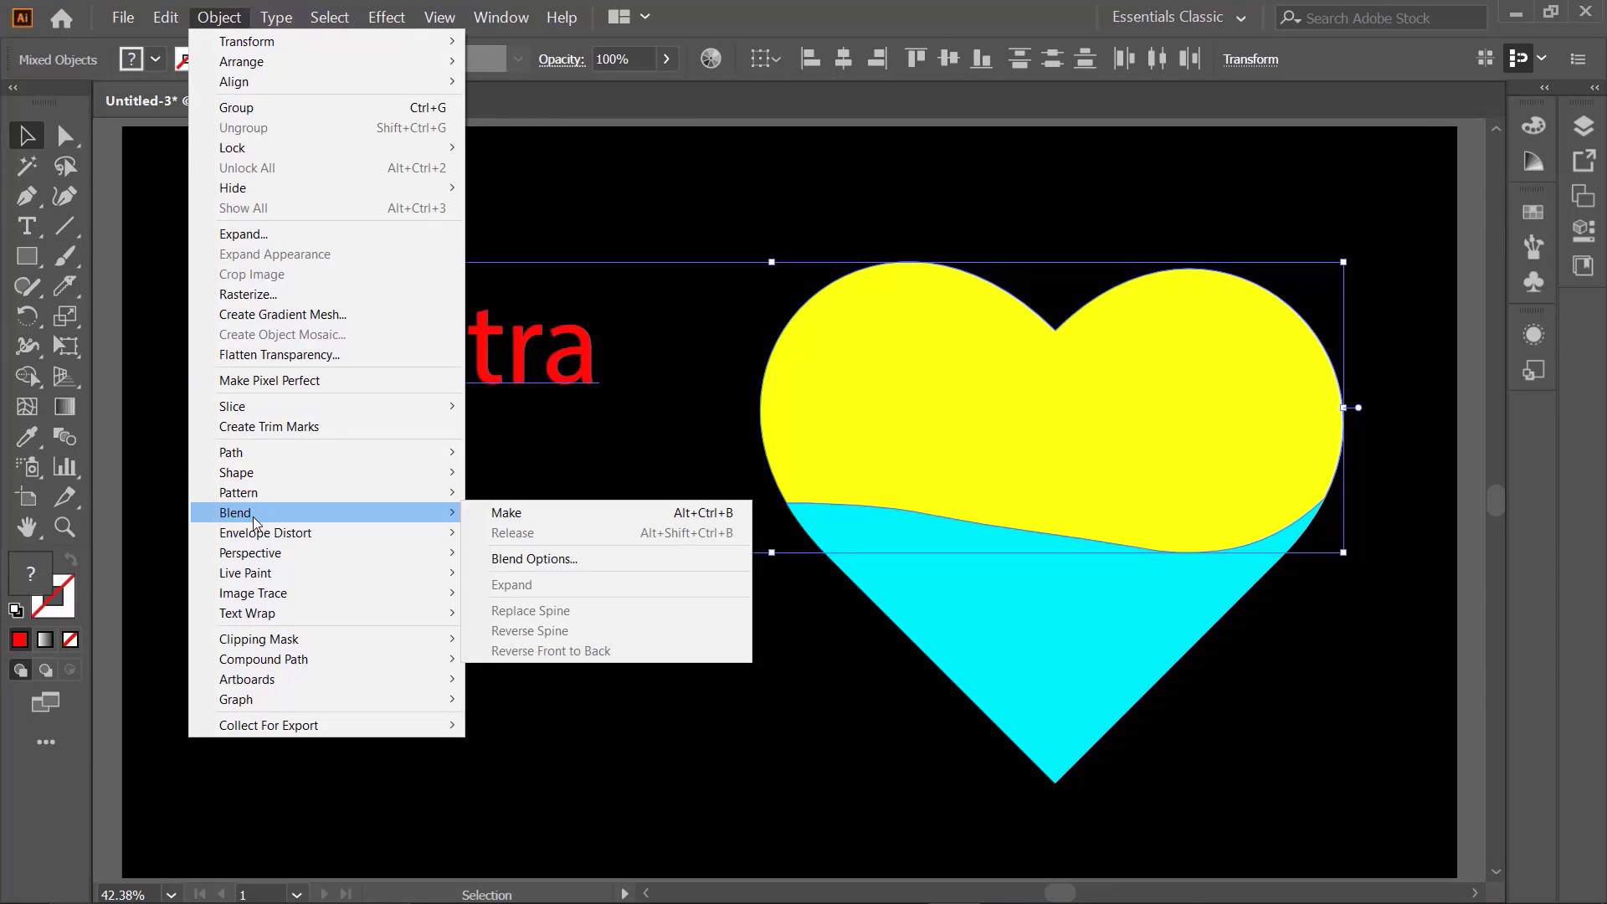
{"action": "mouse_move", "coordinate": [264, 532]}
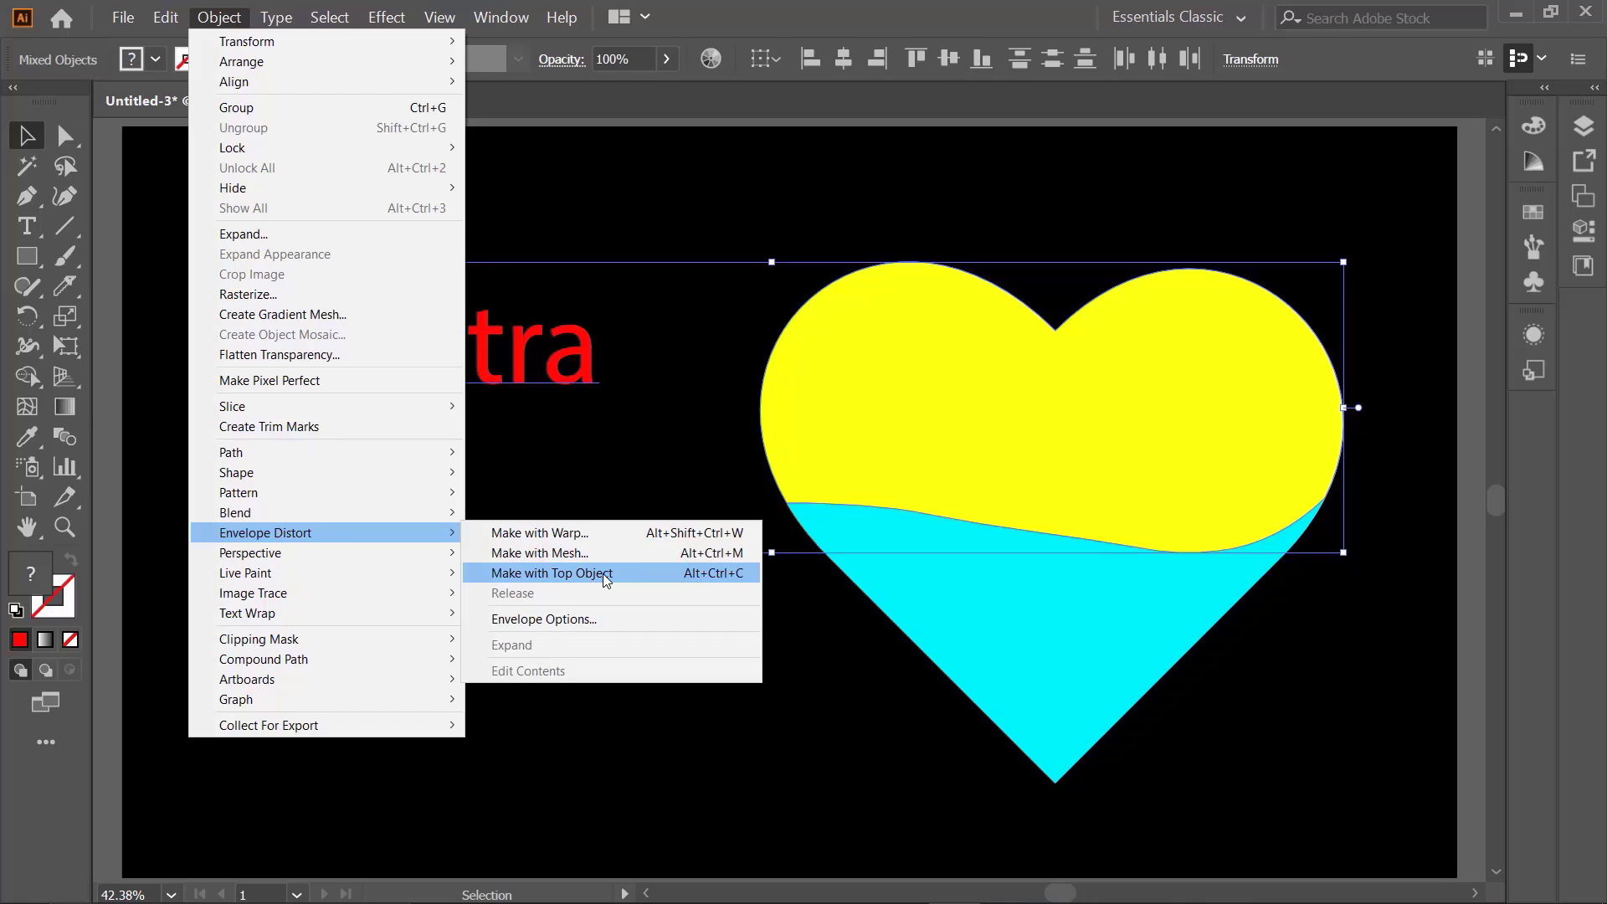
{"action": "left_click", "coordinate": [603, 574]}
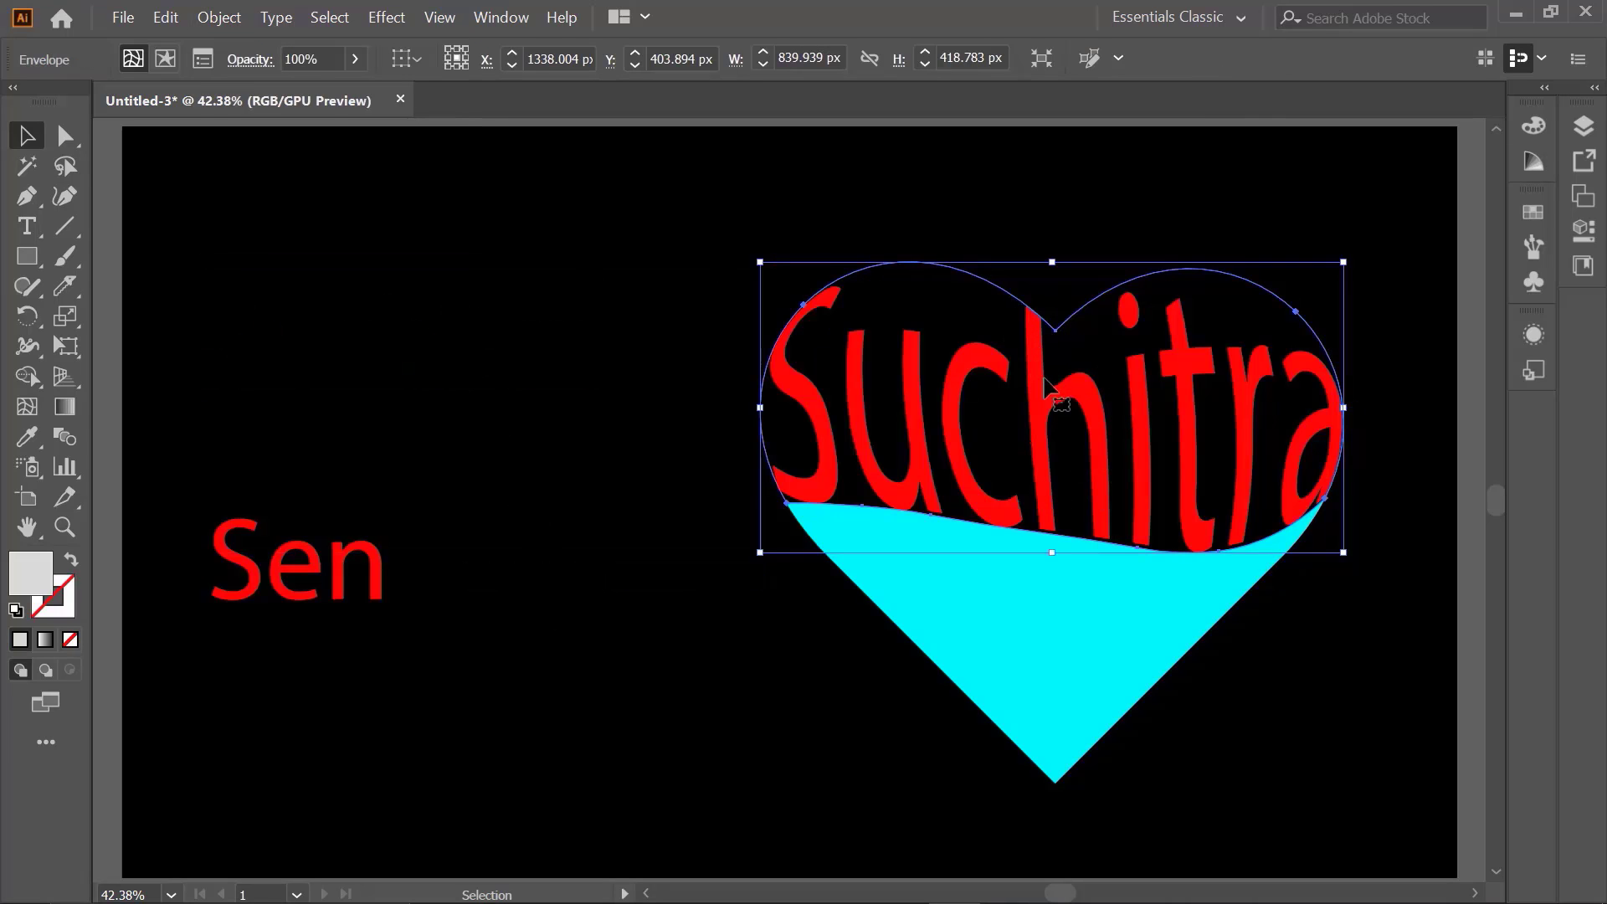
Envelope-distort Sen into the cyan lower heart piece with Make with Top Object.
{"action": "left_click", "coordinate": [585, 713]}
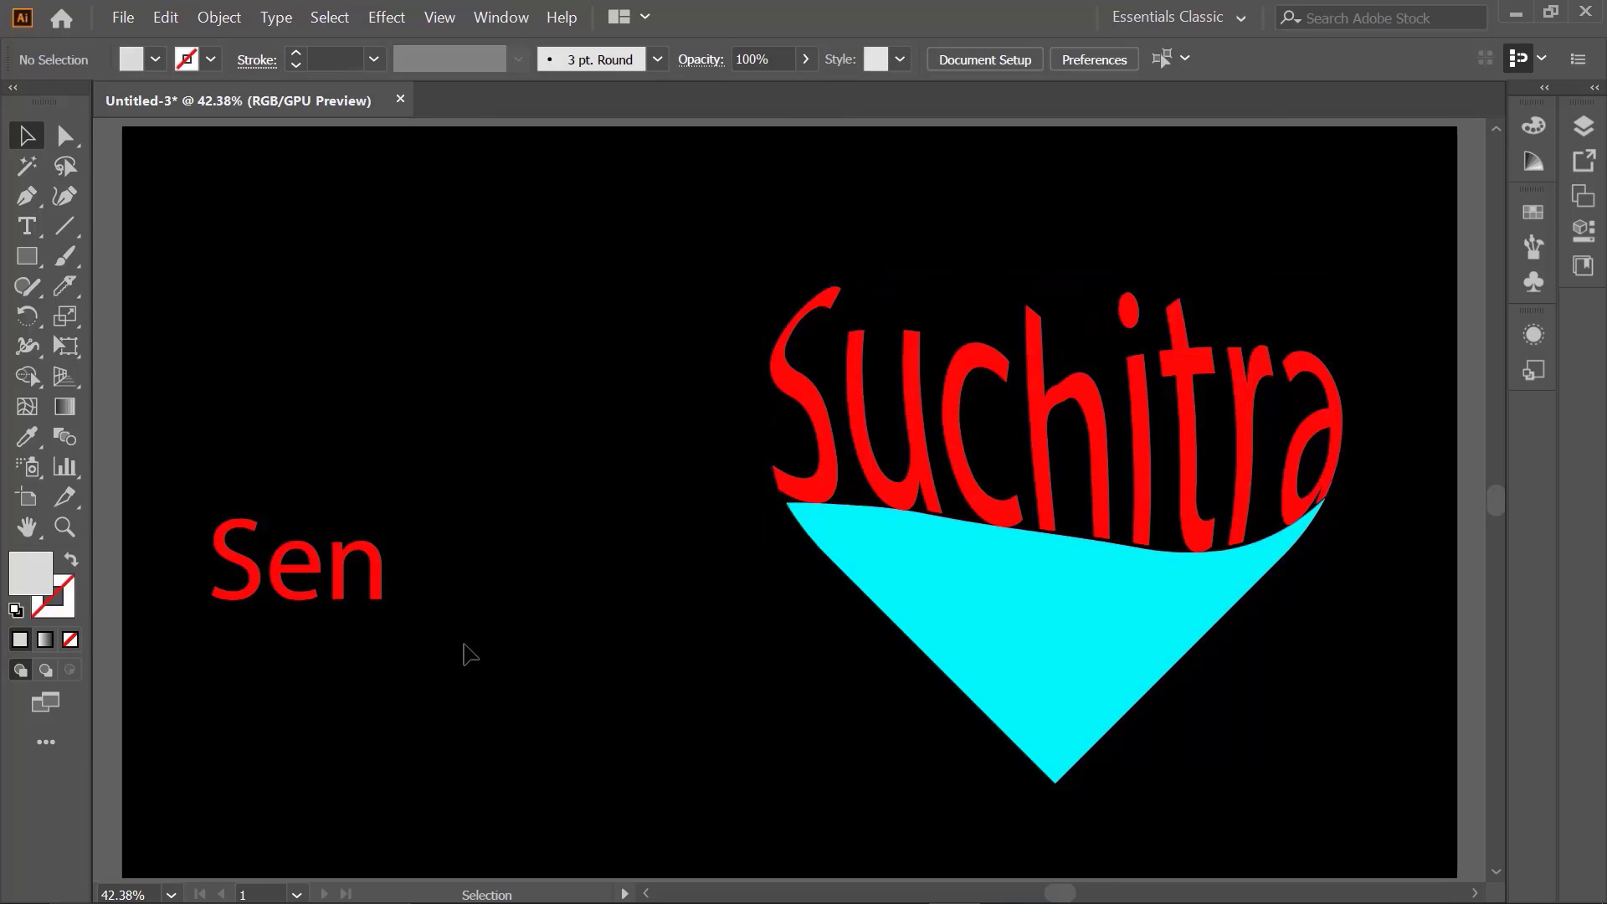
{"action": "left_click", "coordinate": [344, 578]}
{"action": "left_click", "coordinate": [1065, 655], "text": "shift"}
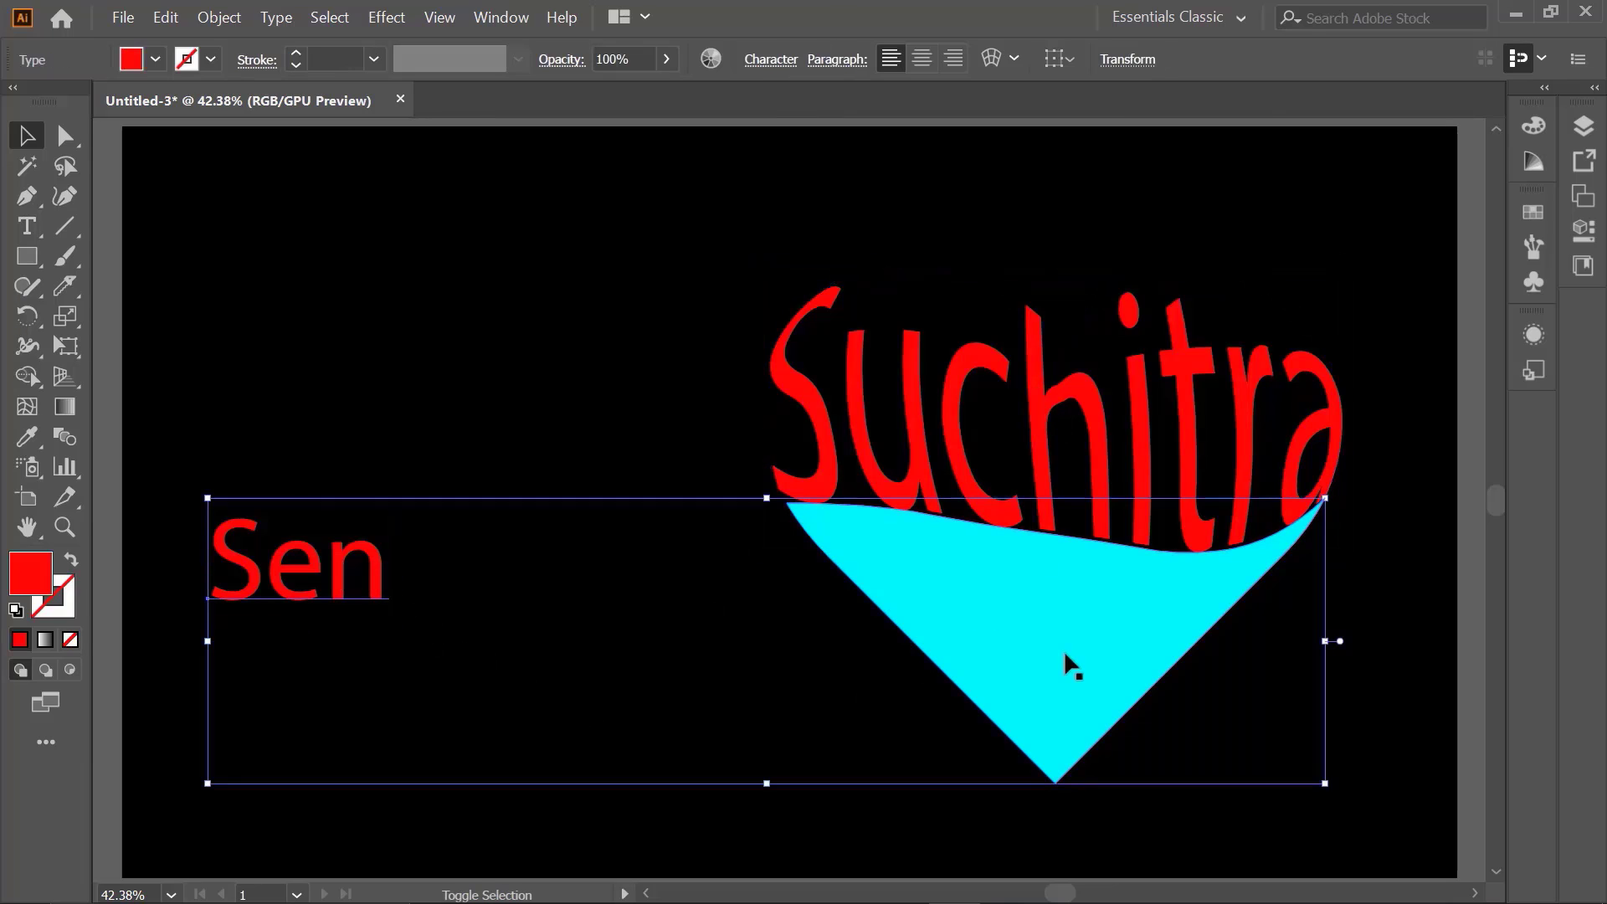
{"action": "left_click", "coordinate": [216, 18]}
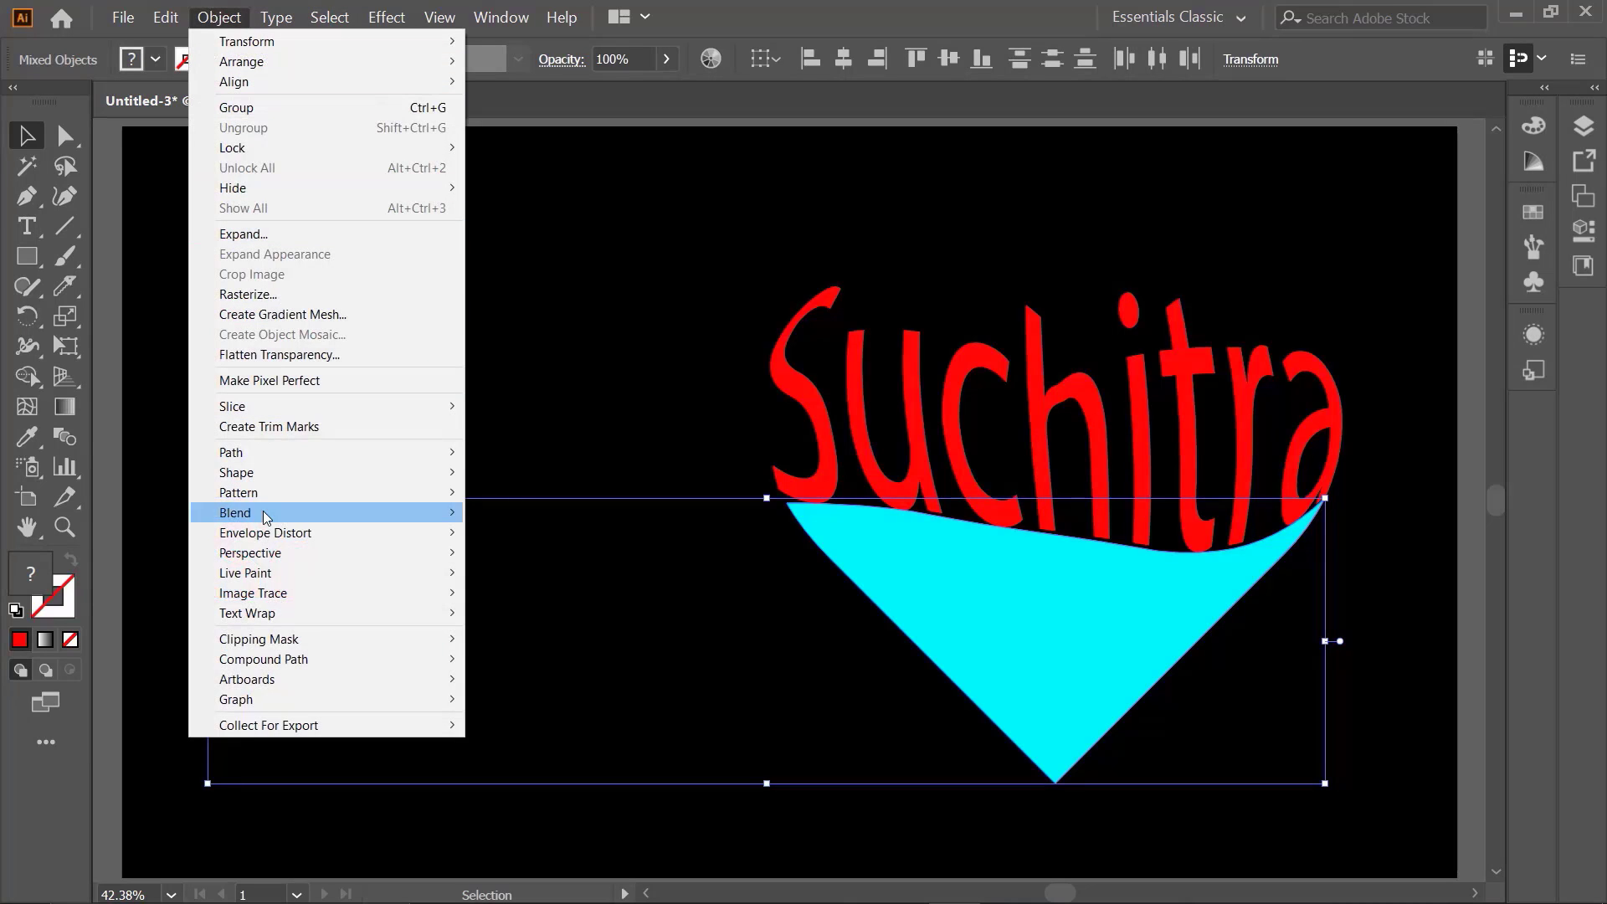
{"action": "mouse_move", "coordinate": [264, 532]}
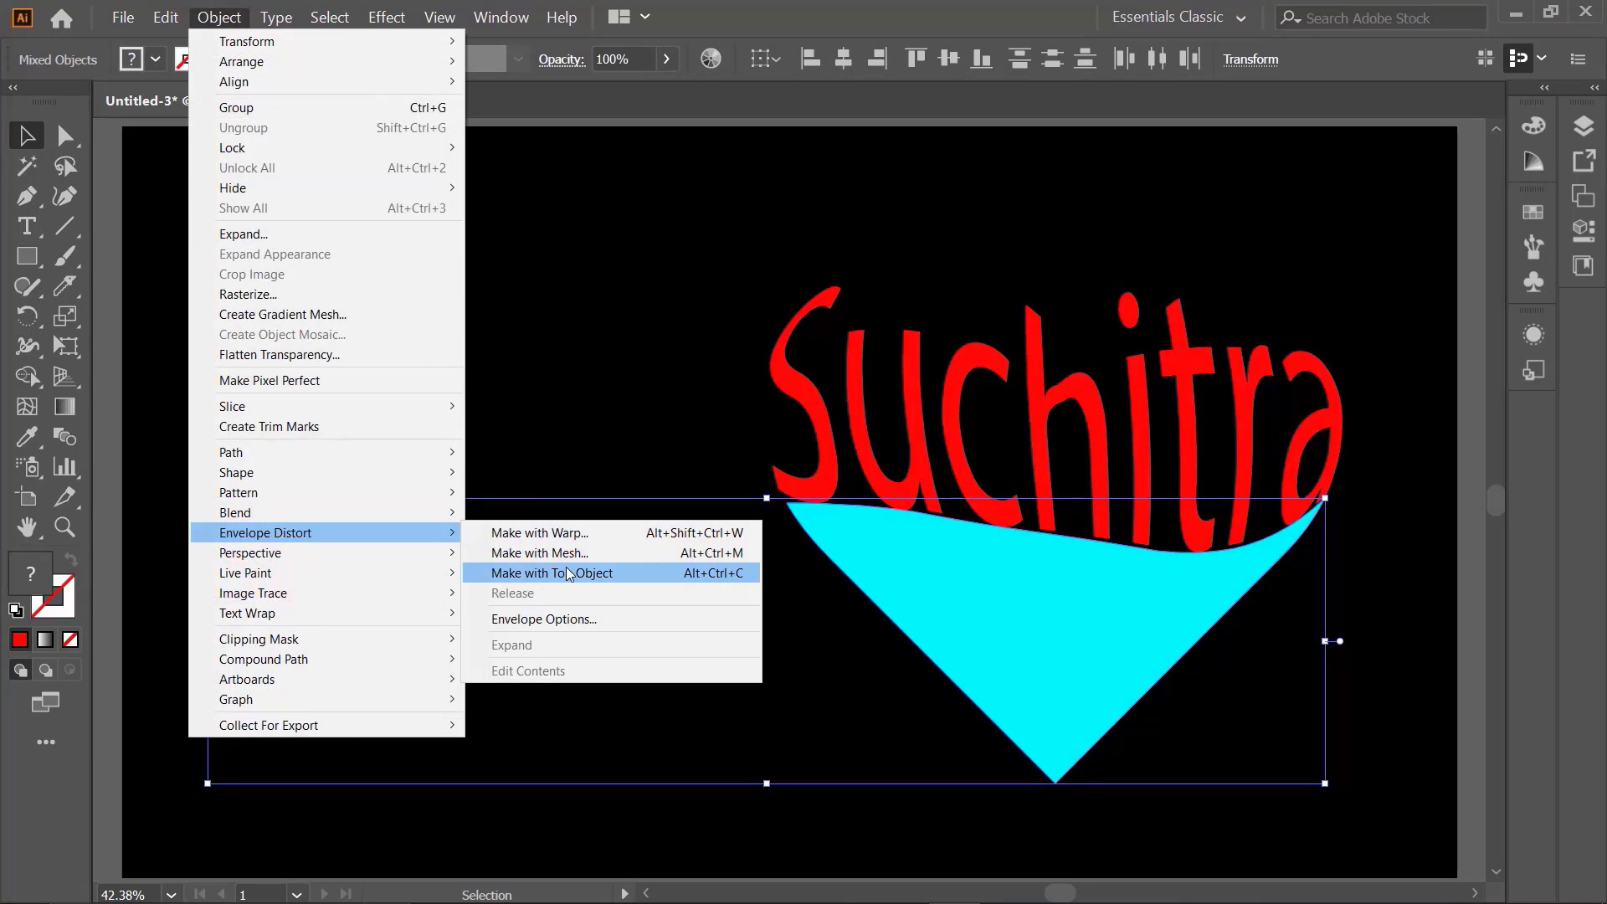
{"action": "left_click", "coordinate": [568, 574]}
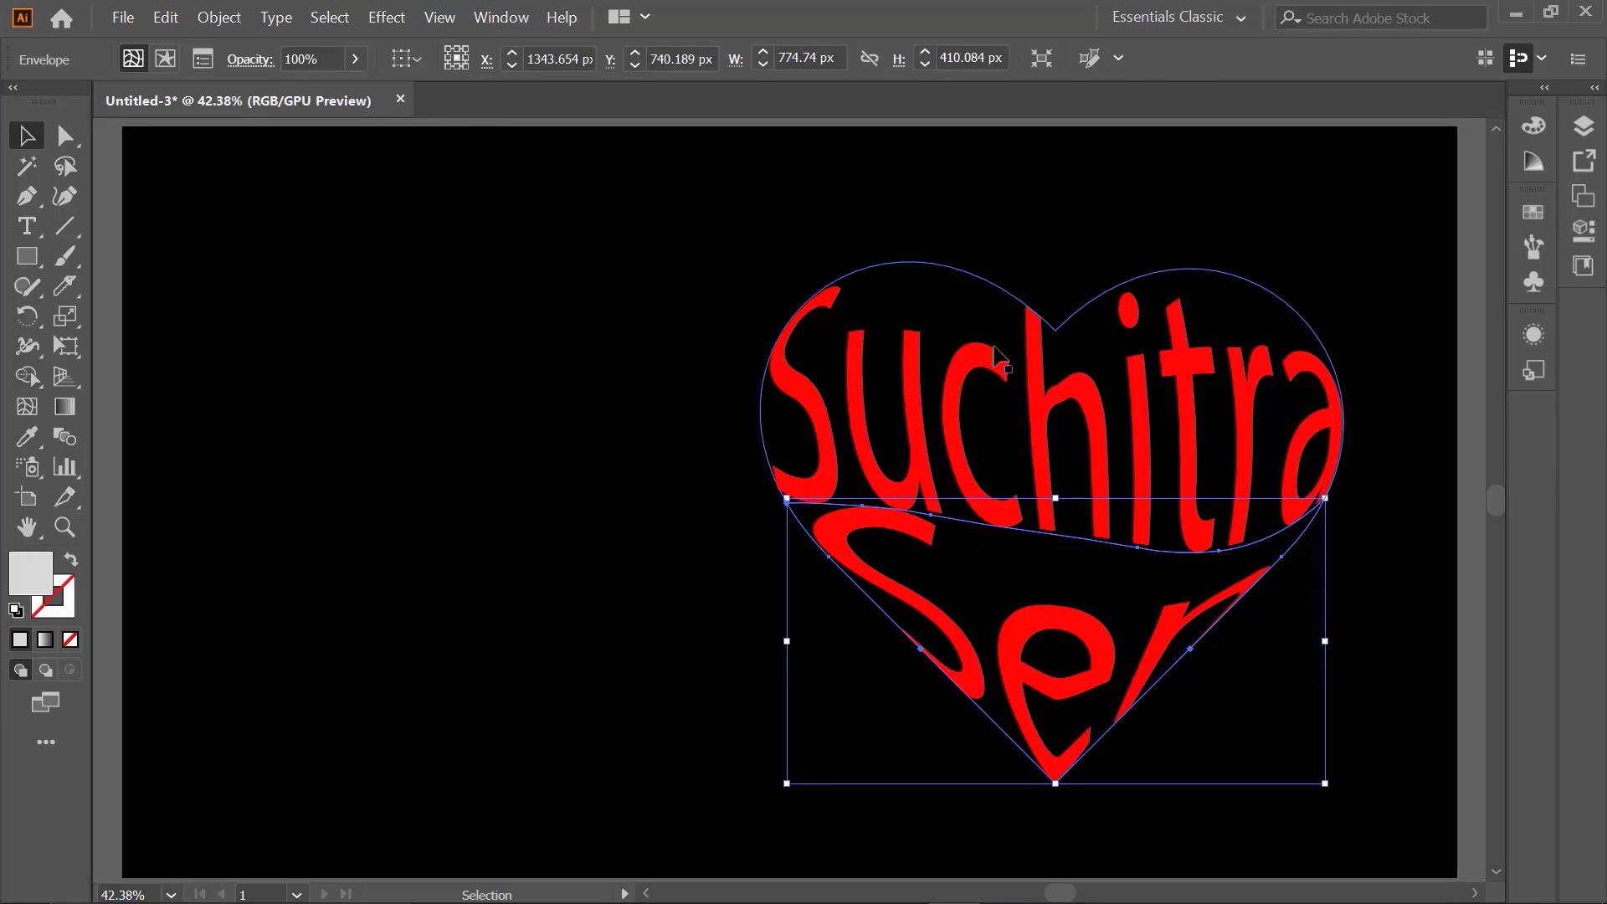
Select both warped words together and group them.
{"action": "left_click", "coordinate": [648, 394]}
{"action": "left_click_drag", "start_coordinate": [720, 273], "coordinate": [1269, 705]}
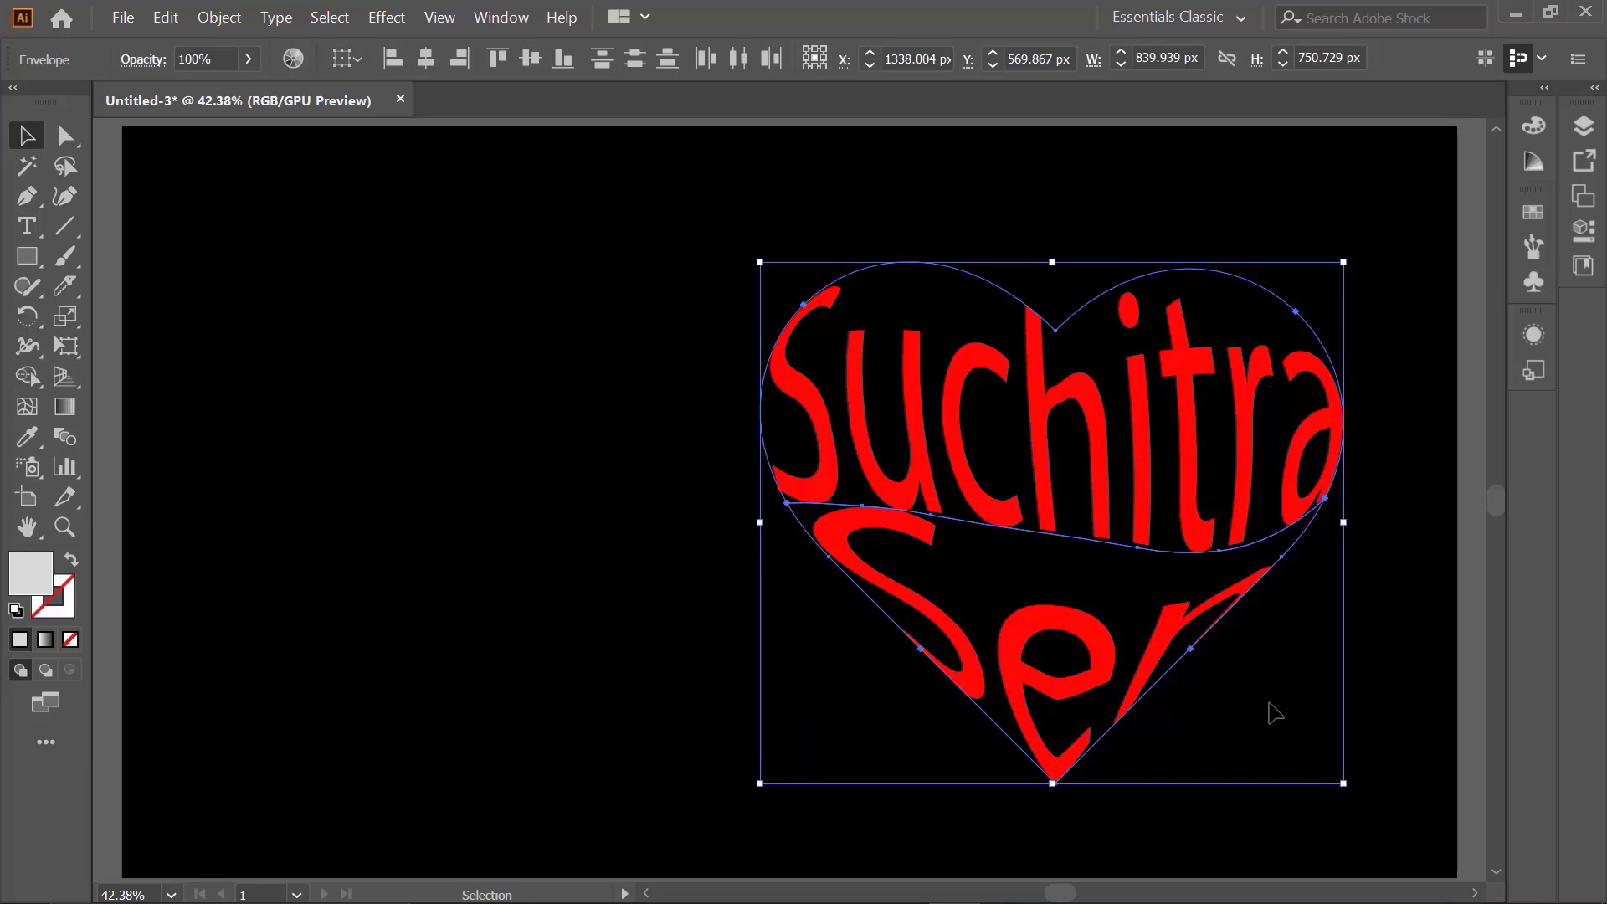
{"action": "key", "text": "a"}
{"action": "key", "text": "v"}
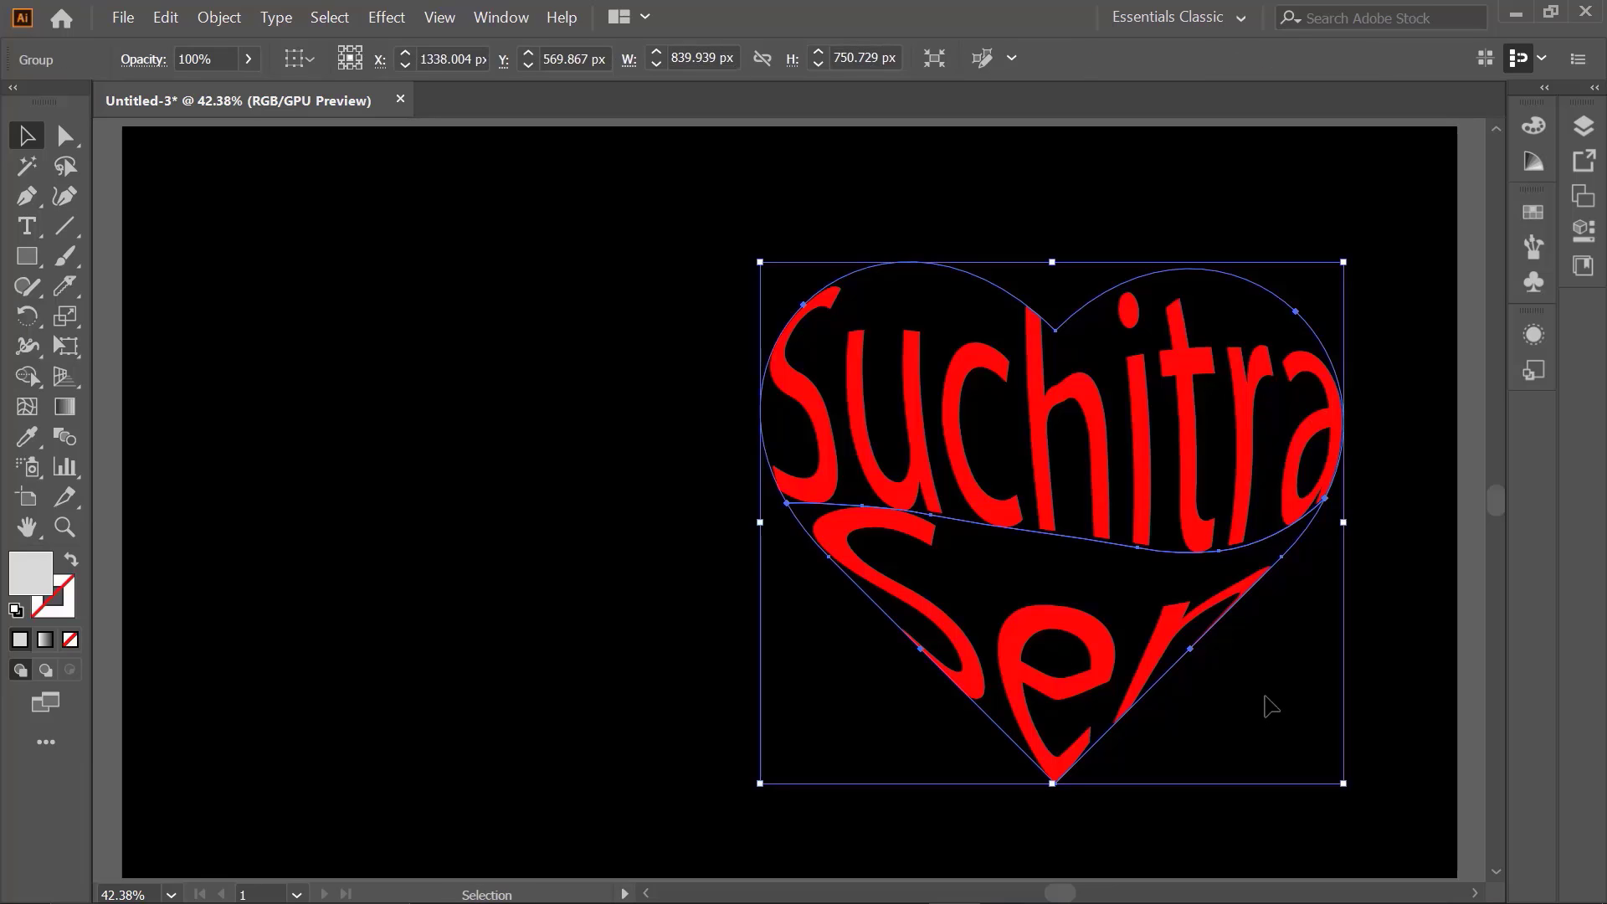
Expand the warped lettering with Object and Fill checked, then reselect the expanded group.
{"action": "left_click", "coordinate": [219, 16]}
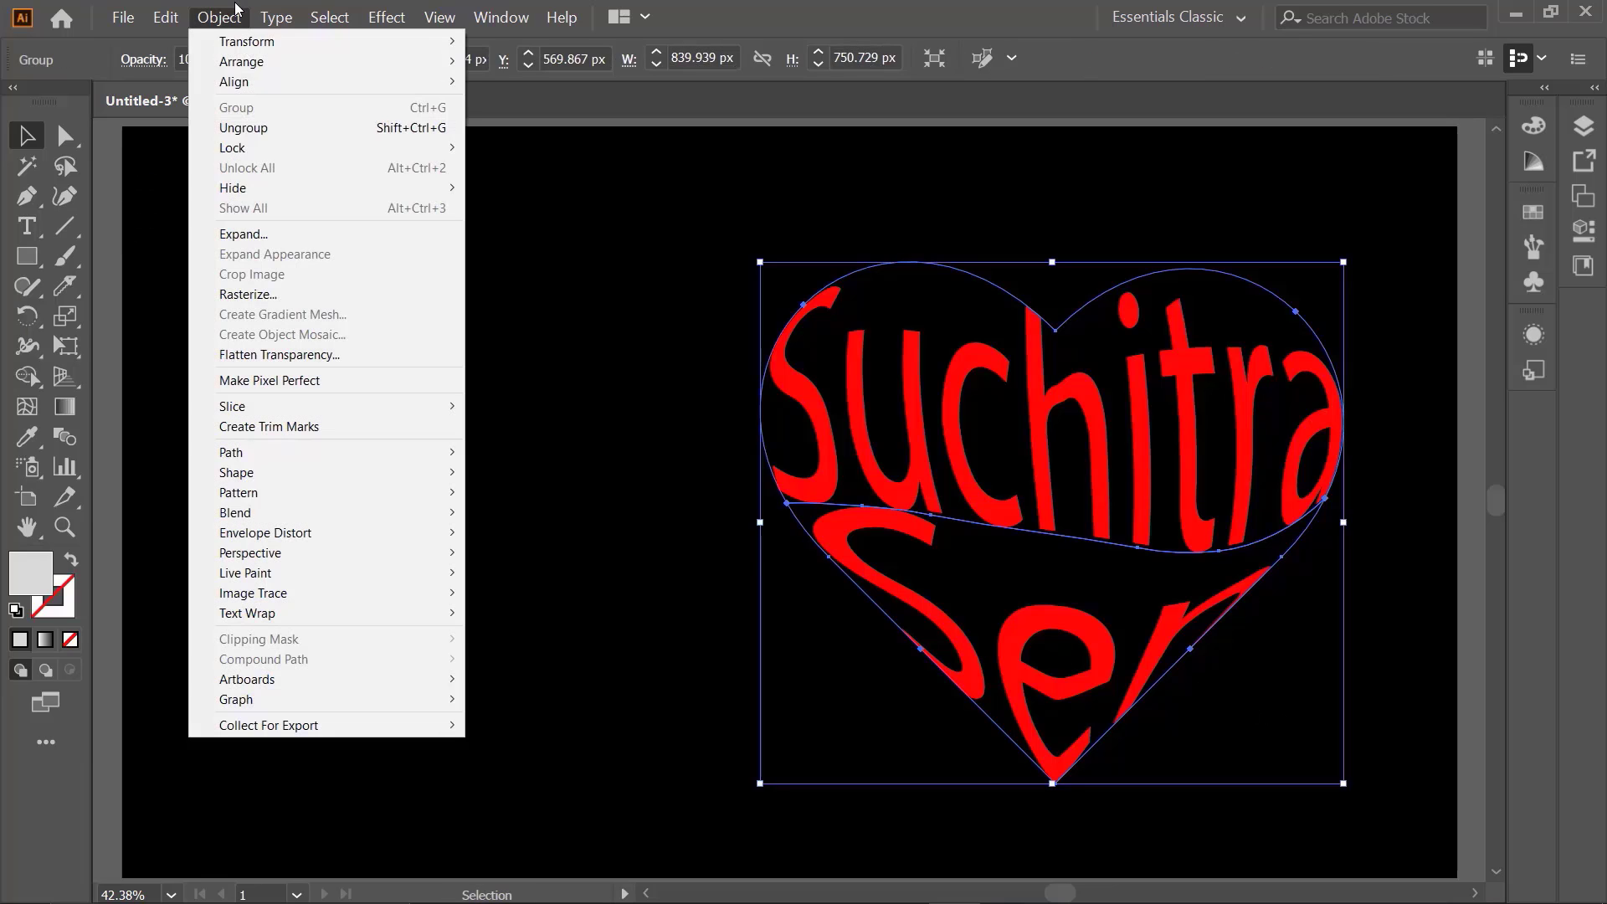
{"action": "left_click", "coordinate": [235, 234]}
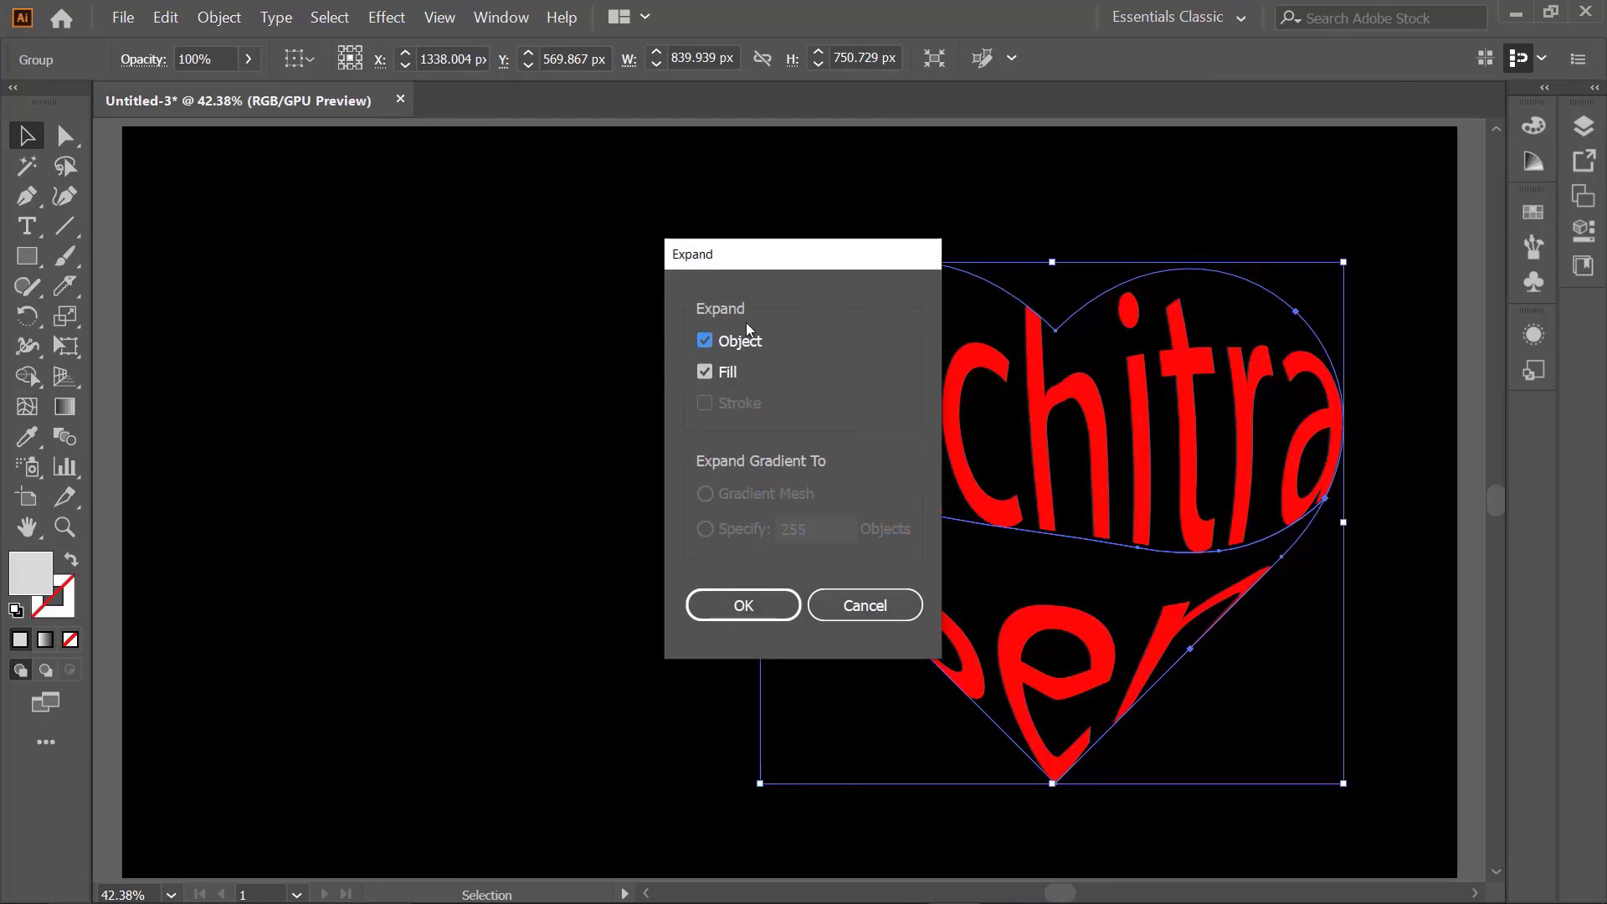
{"action": "left_click", "coordinate": [730, 602]}
{"action": "left_click", "coordinate": [589, 479]}
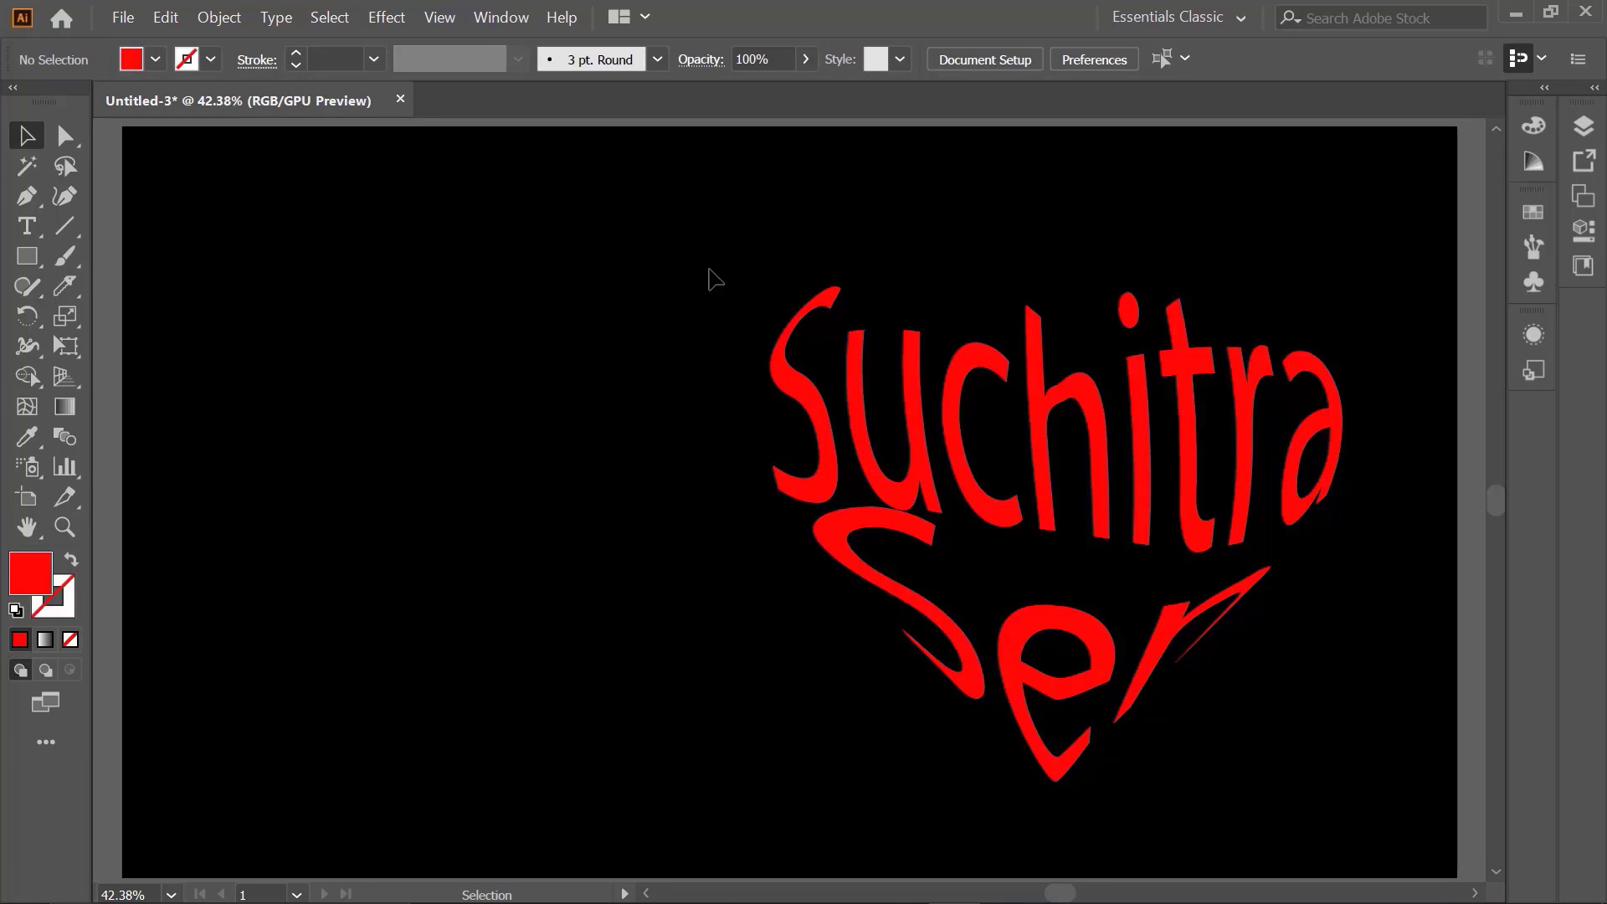
{"action": "left_click_drag", "start_coordinate": [709, 270], "coordinate": [1290, 763]}
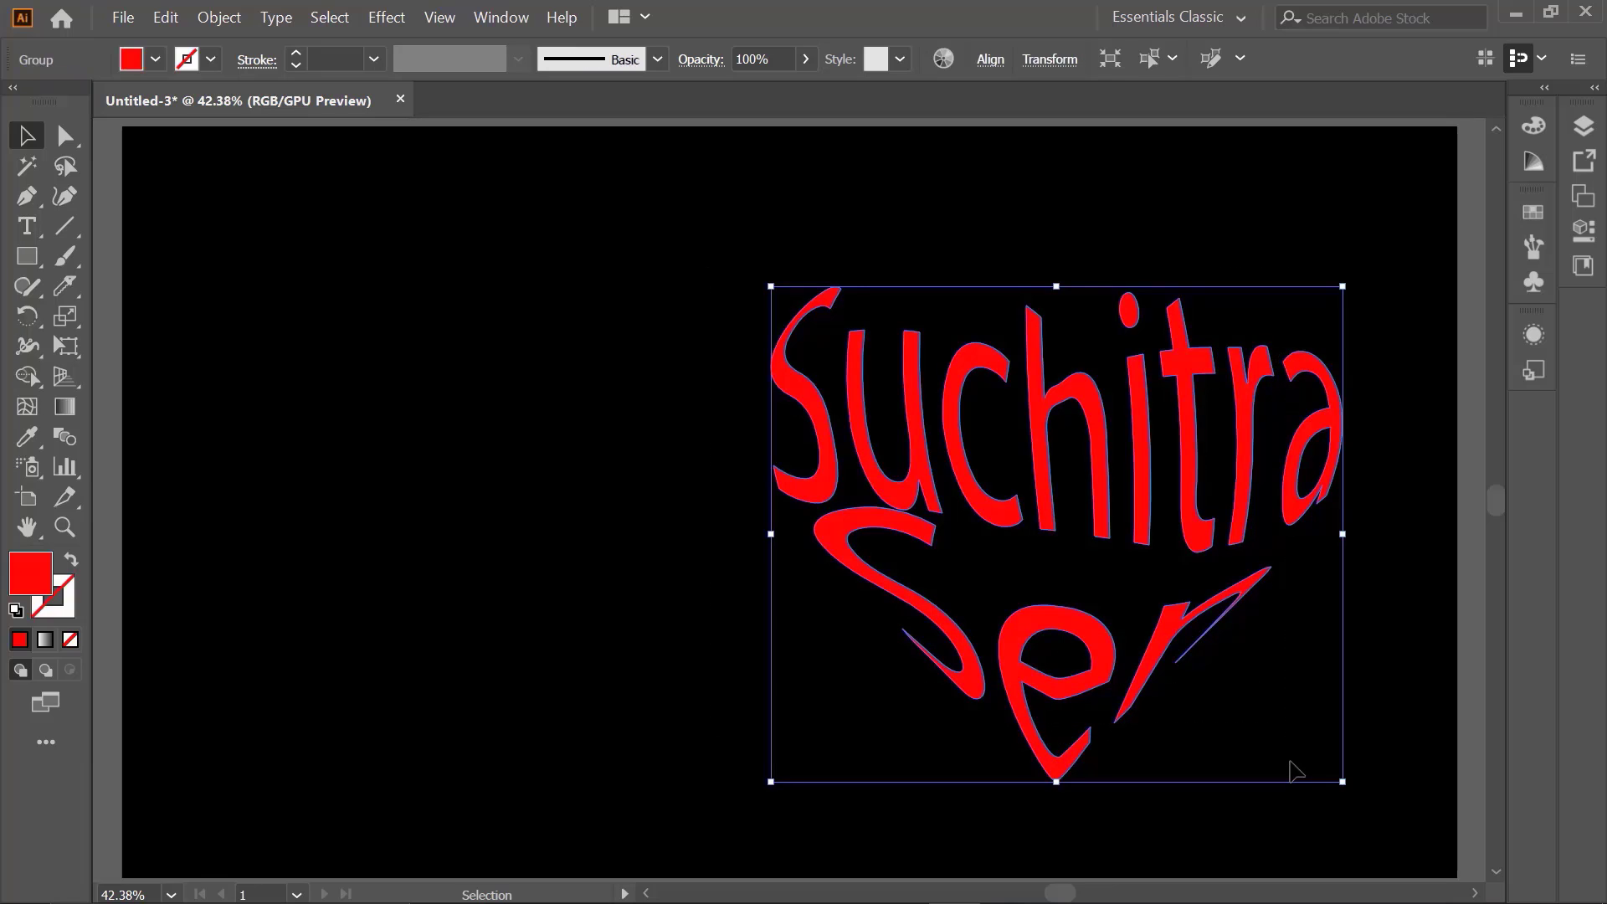
Copy the Suchitra Sen lettering and paste it in back.
{"action": "left_click", "coordinate": [174, 25]}
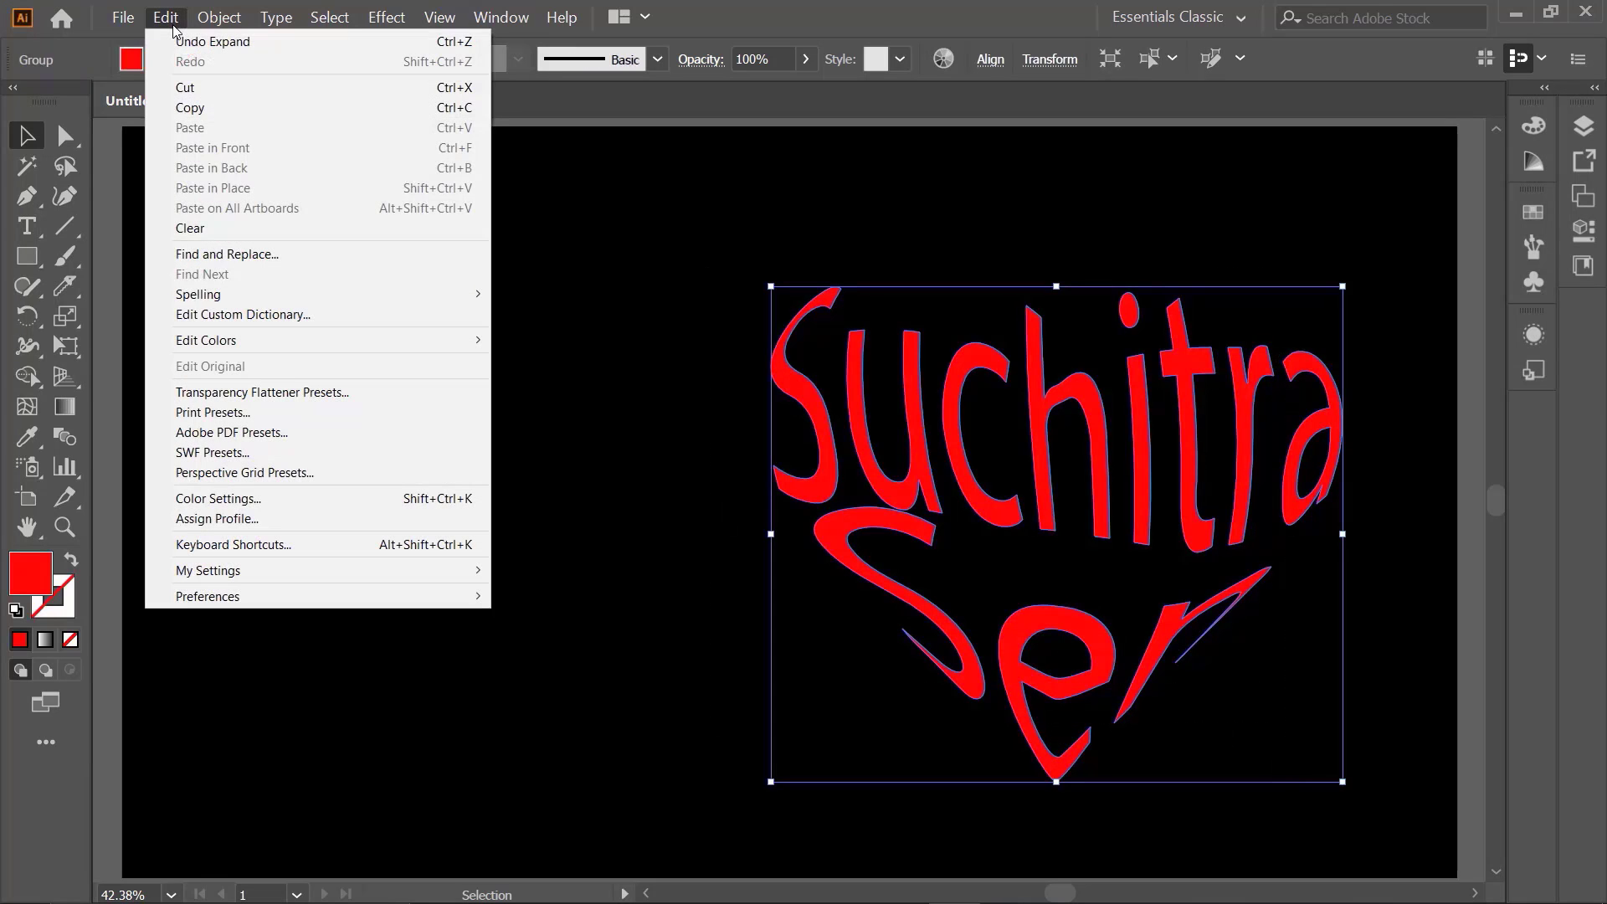
{"action": "left_click", "coordinate": [191, 109]}
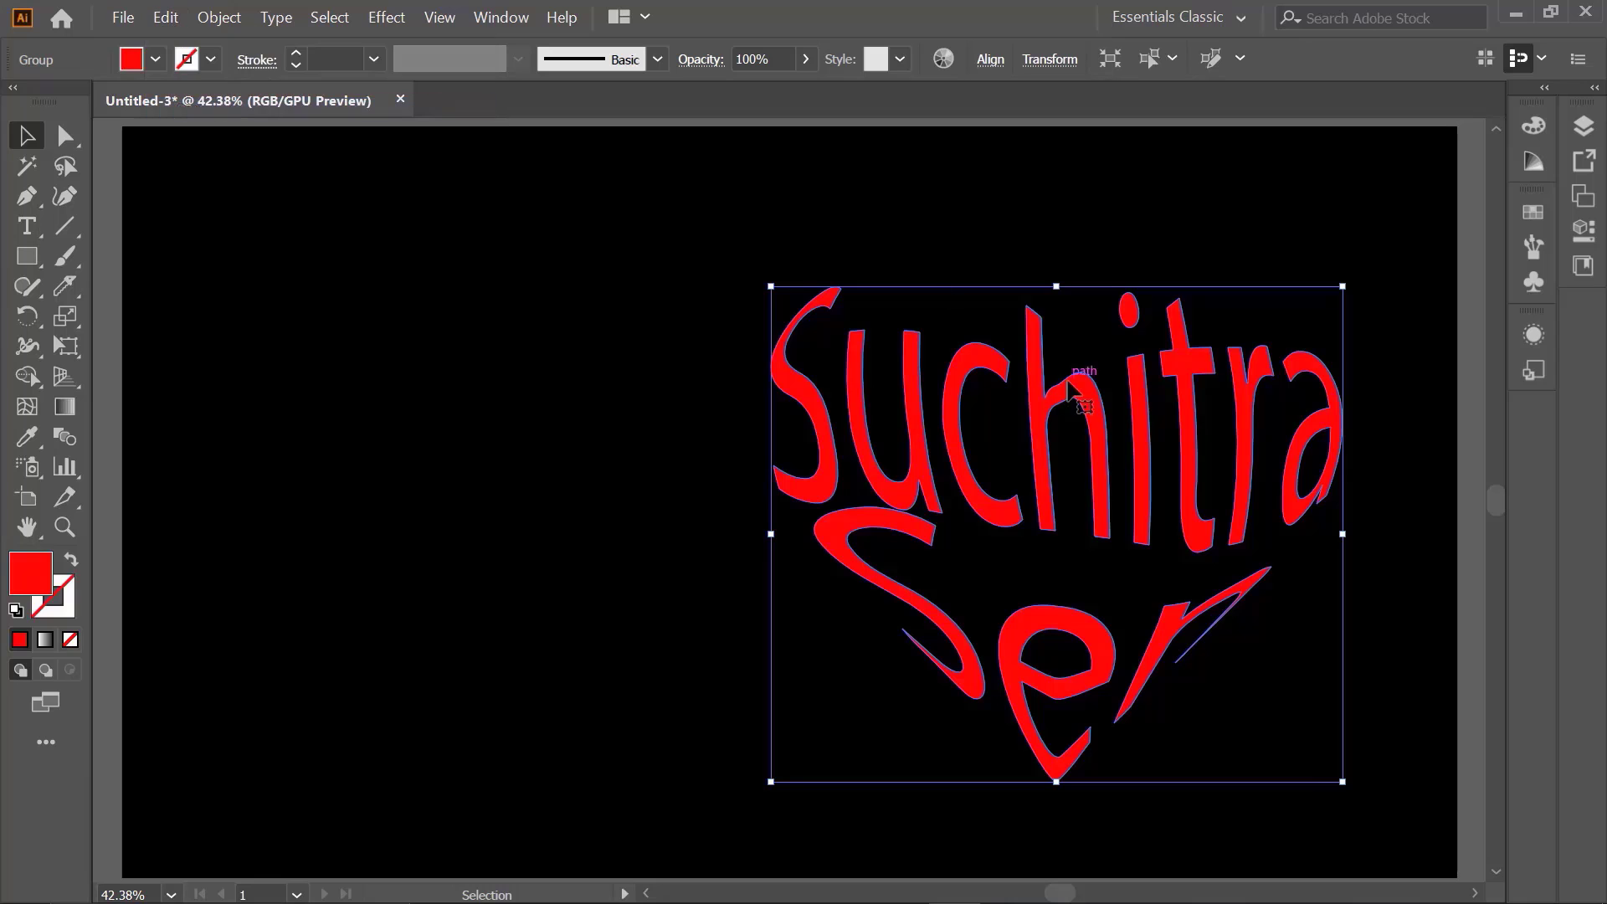
{"action": "left_click", "coordinate": [874, 243]}
{"action": "left_click_drag", "start_coordinate": [584, 240], "coordinate": [1114, 744]}
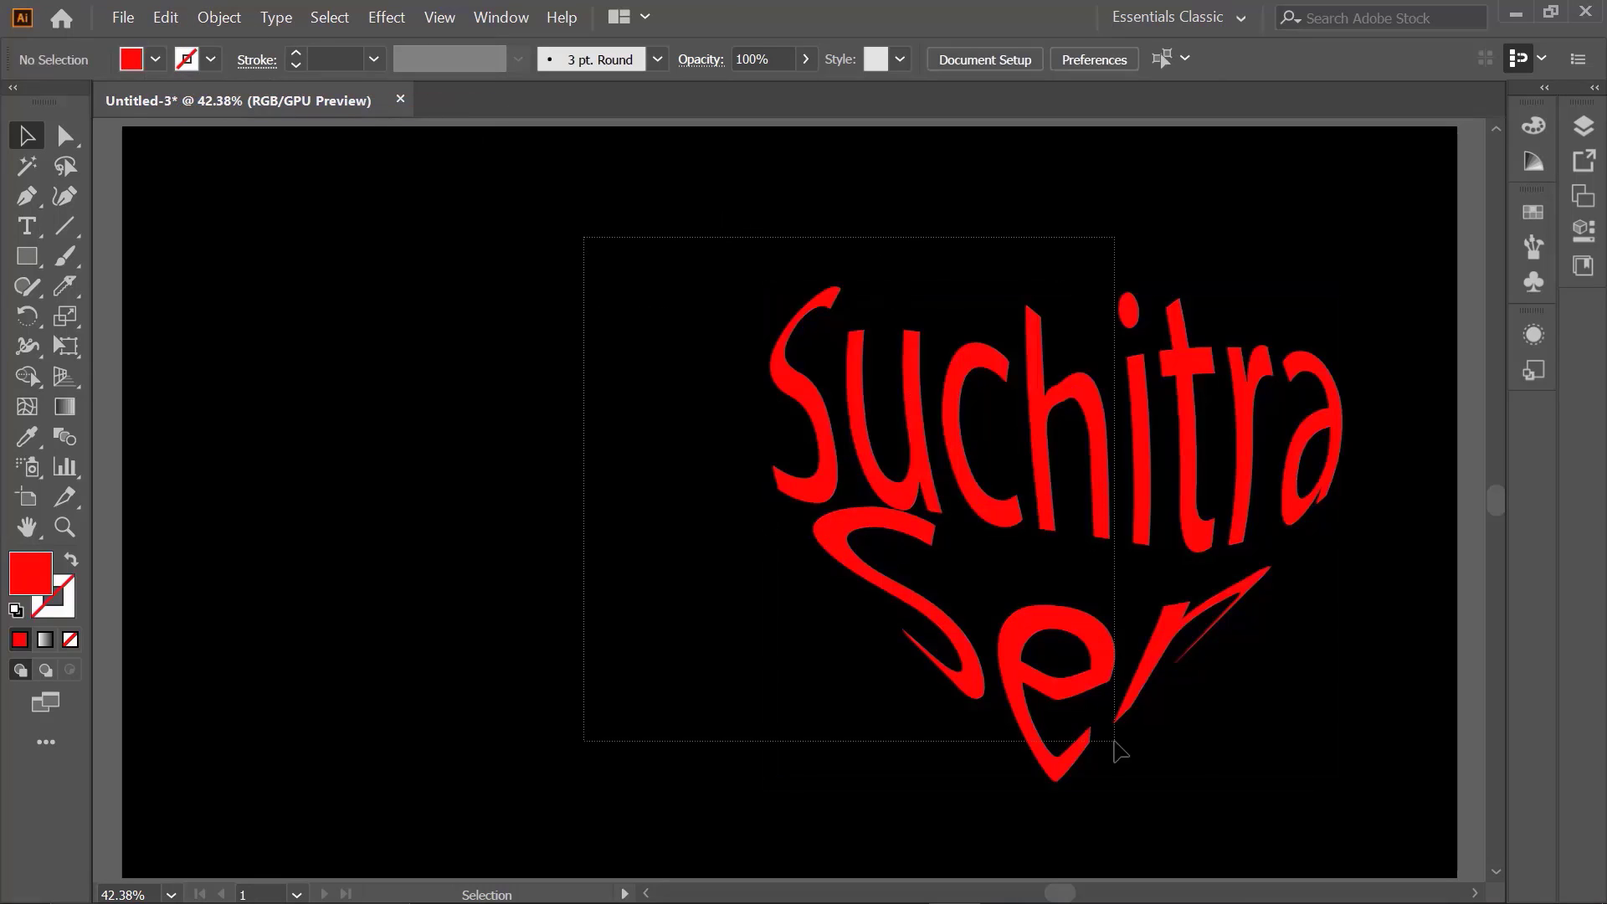
{"action": "left_click", "coordinate": [166, 16]}
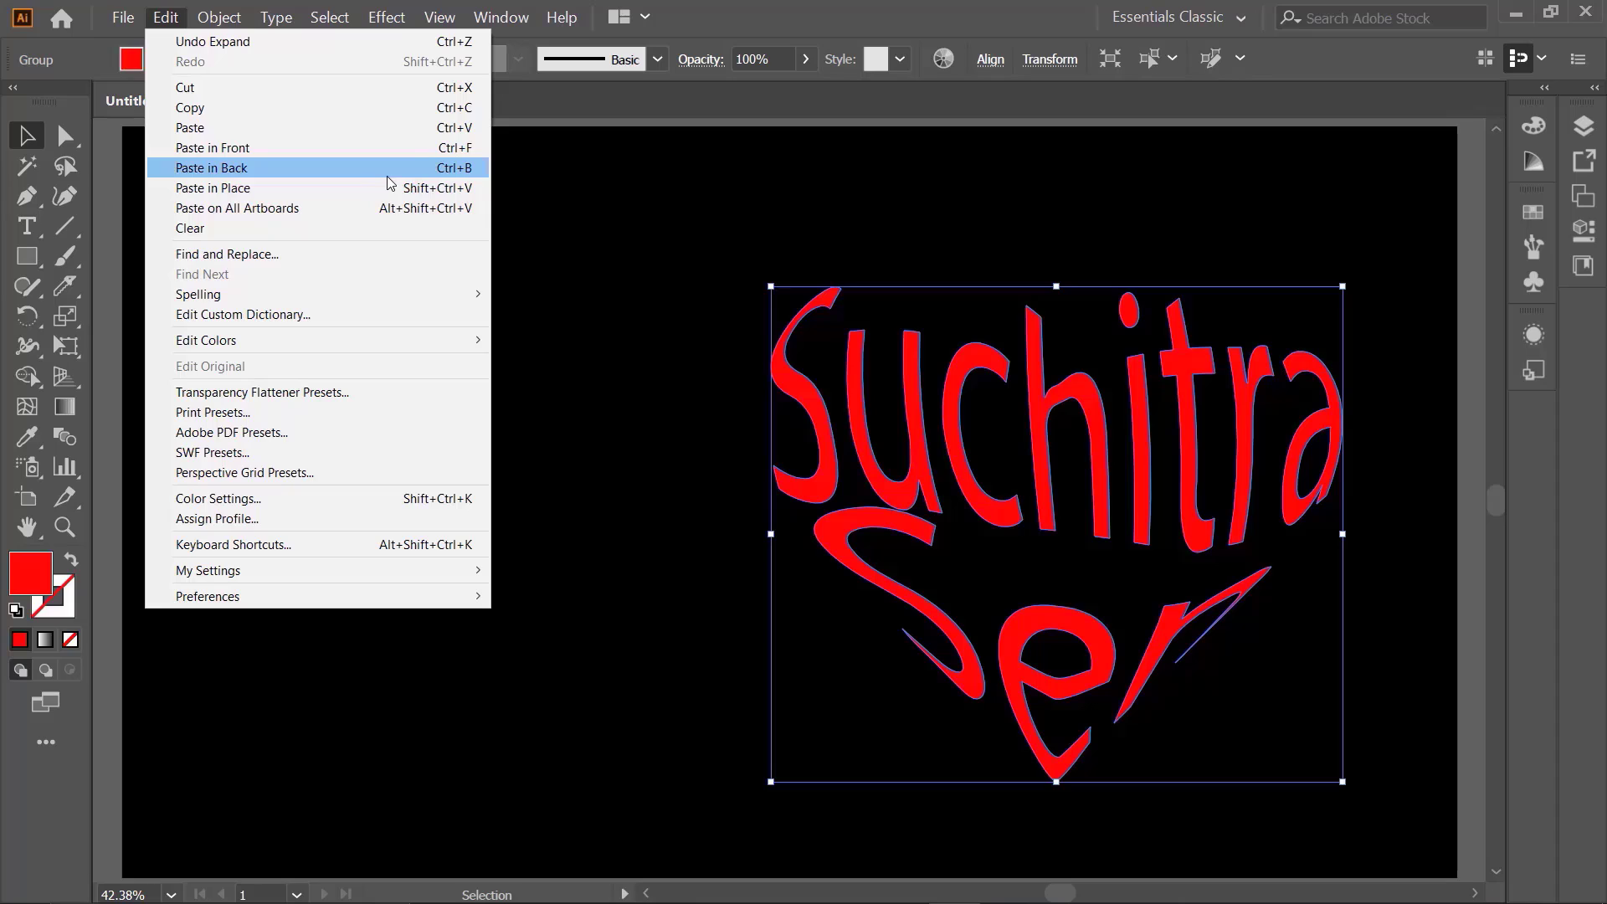
{"action": "left_click", "coordinate": [293, 169]}
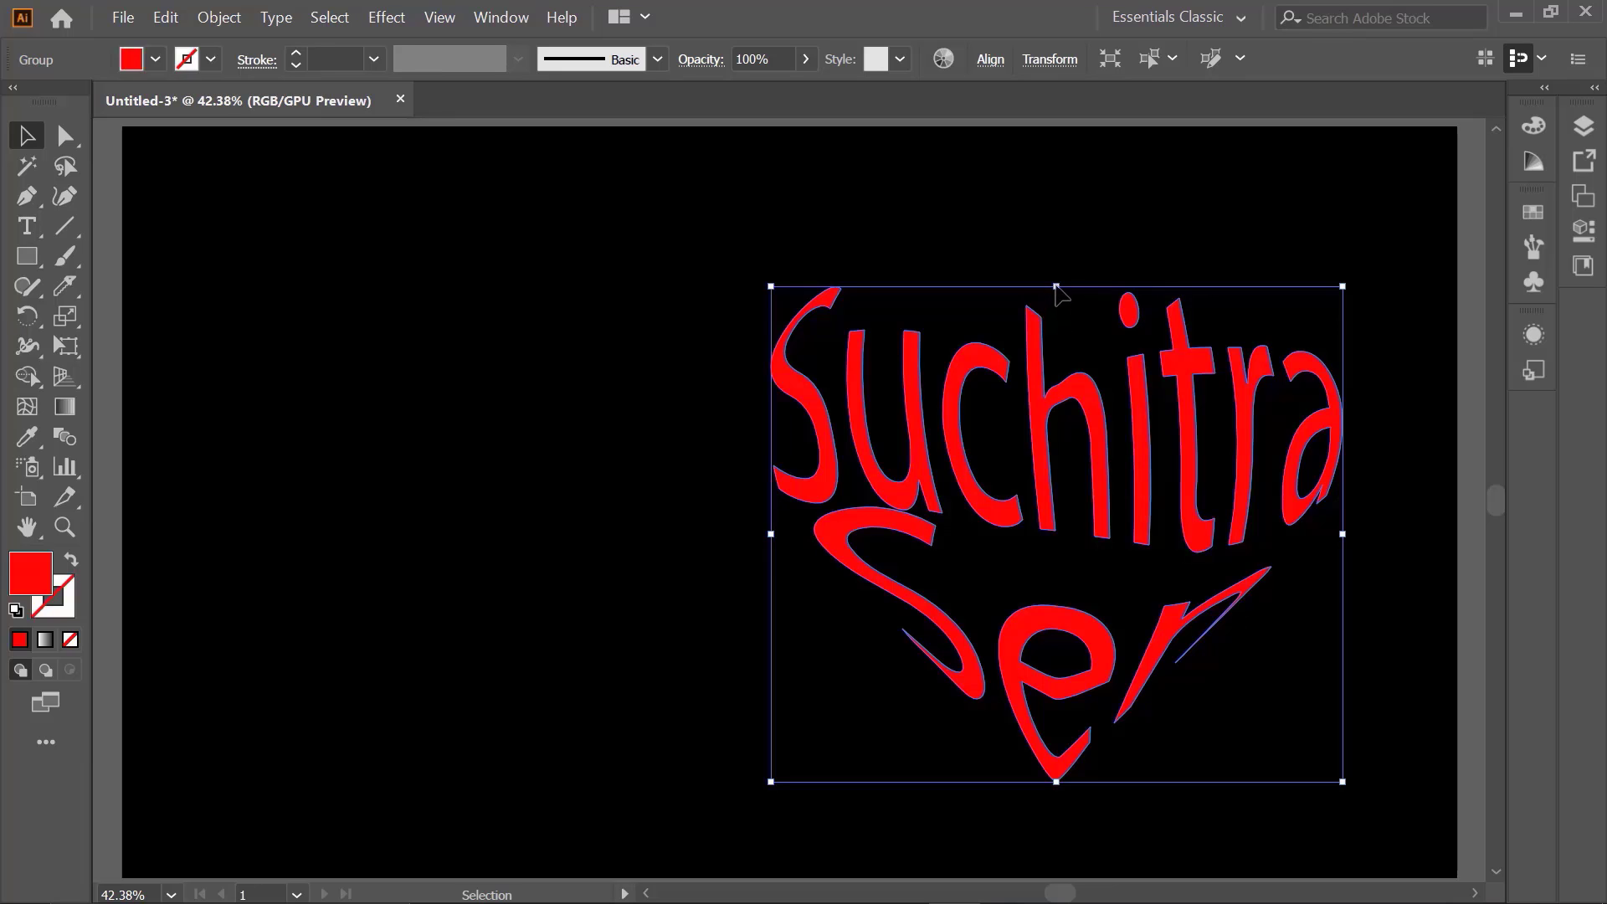
Shrink the pasted copy to a small version and fill it black.
{"action": "left_click_drag", "start_coordinate": [1056, 286], "coordinate": [1044, 503]}
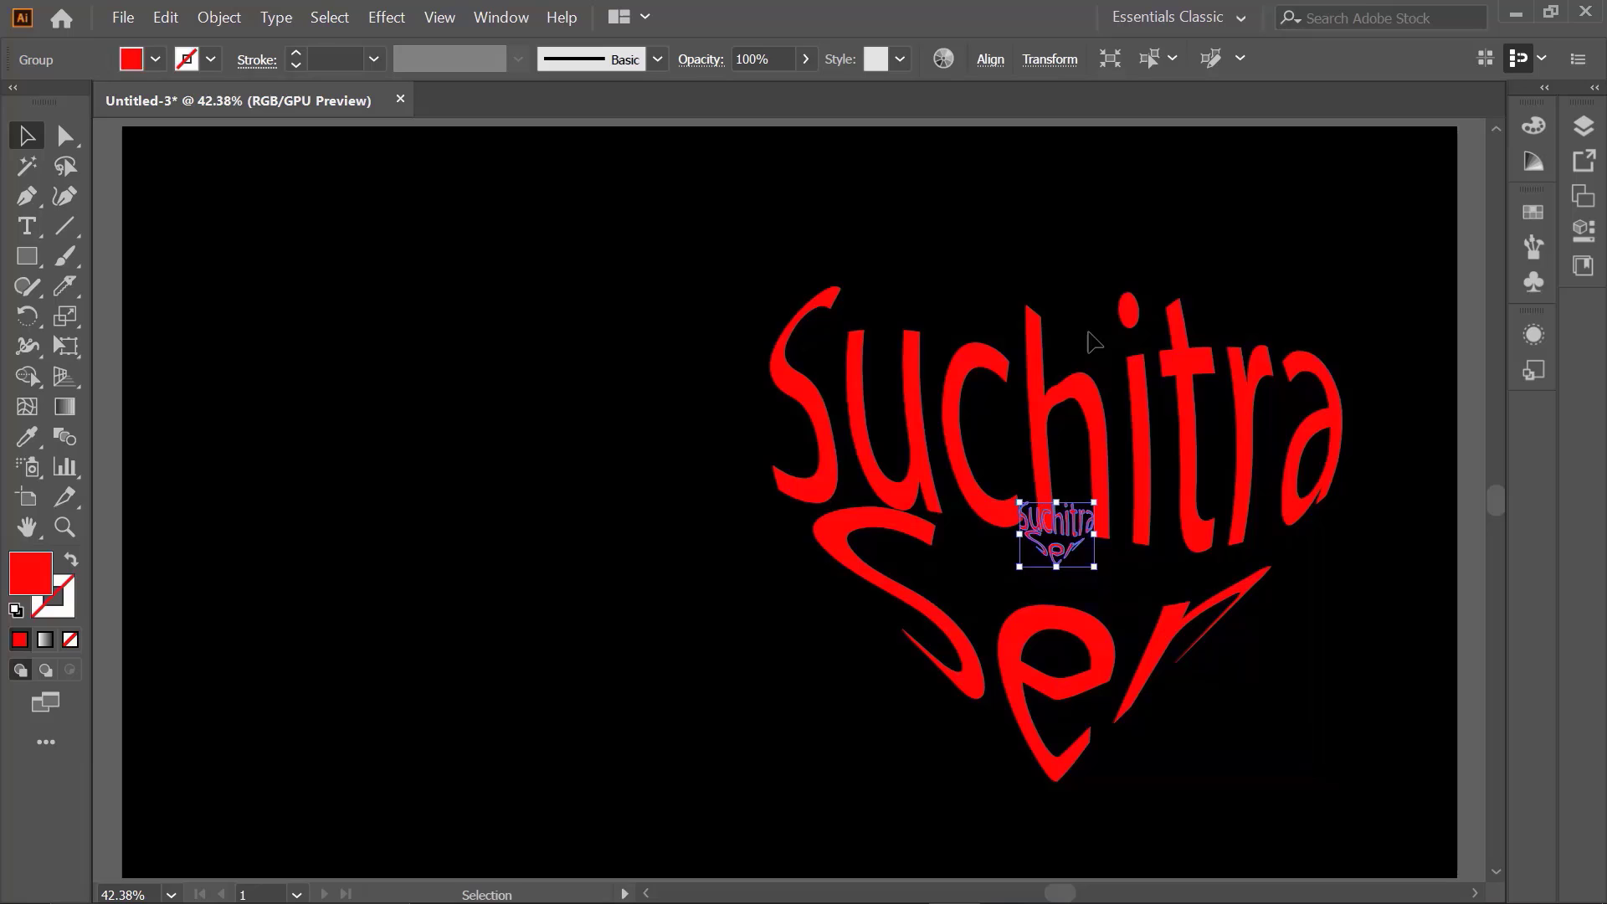
{"action": "left_click", "coordinate": [1049, 270]}
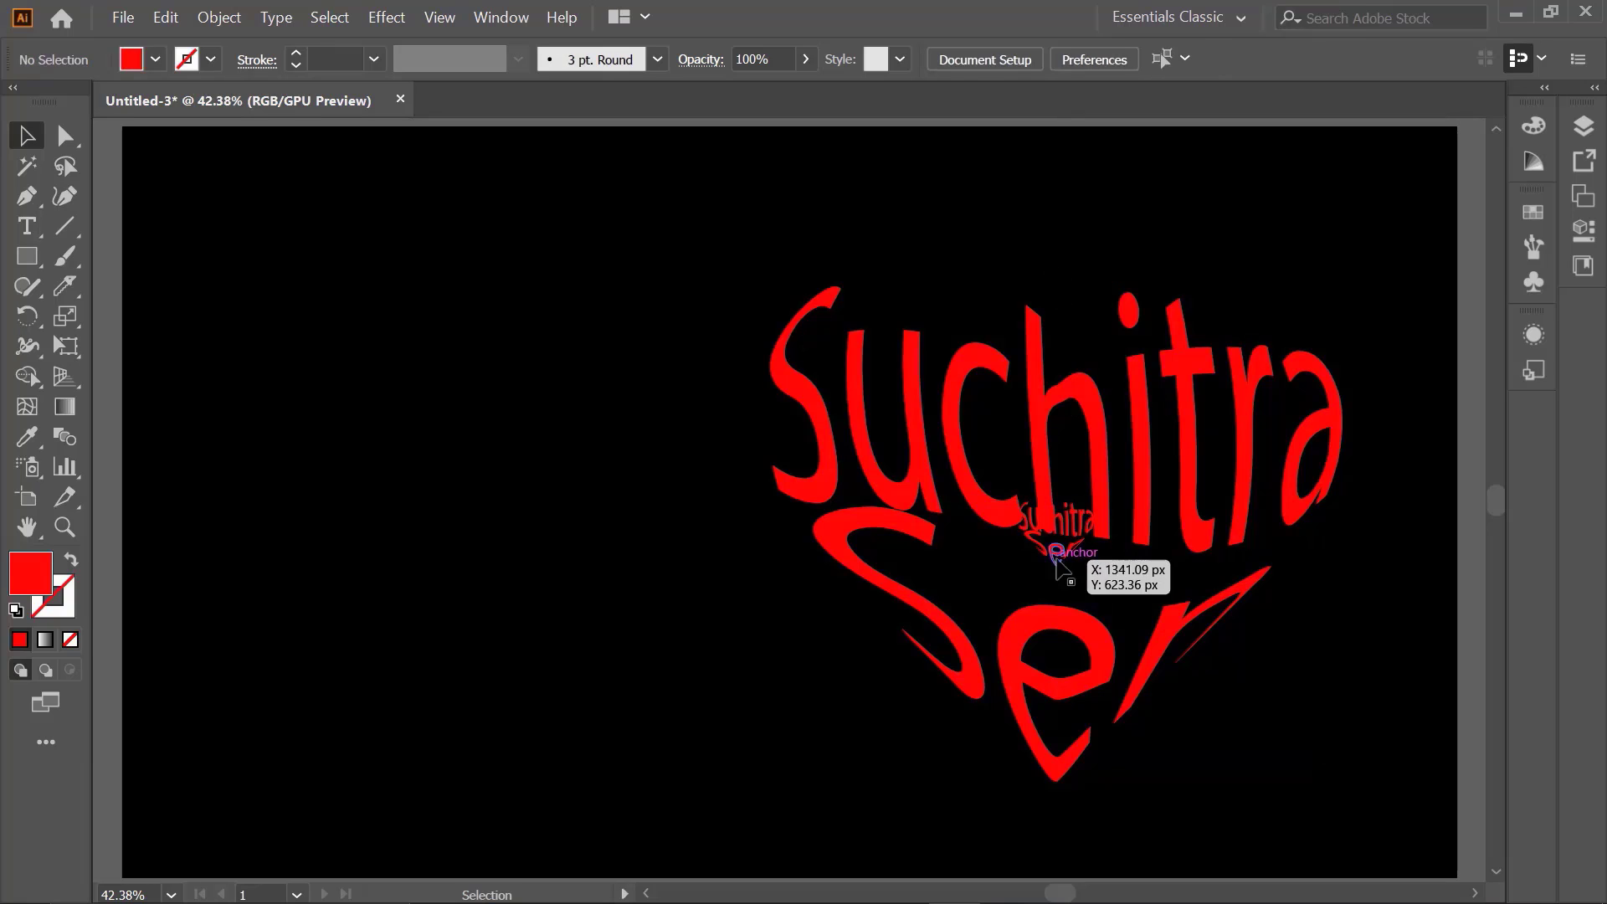
{"action": "left_click", "coordinate": [1056, 559]}
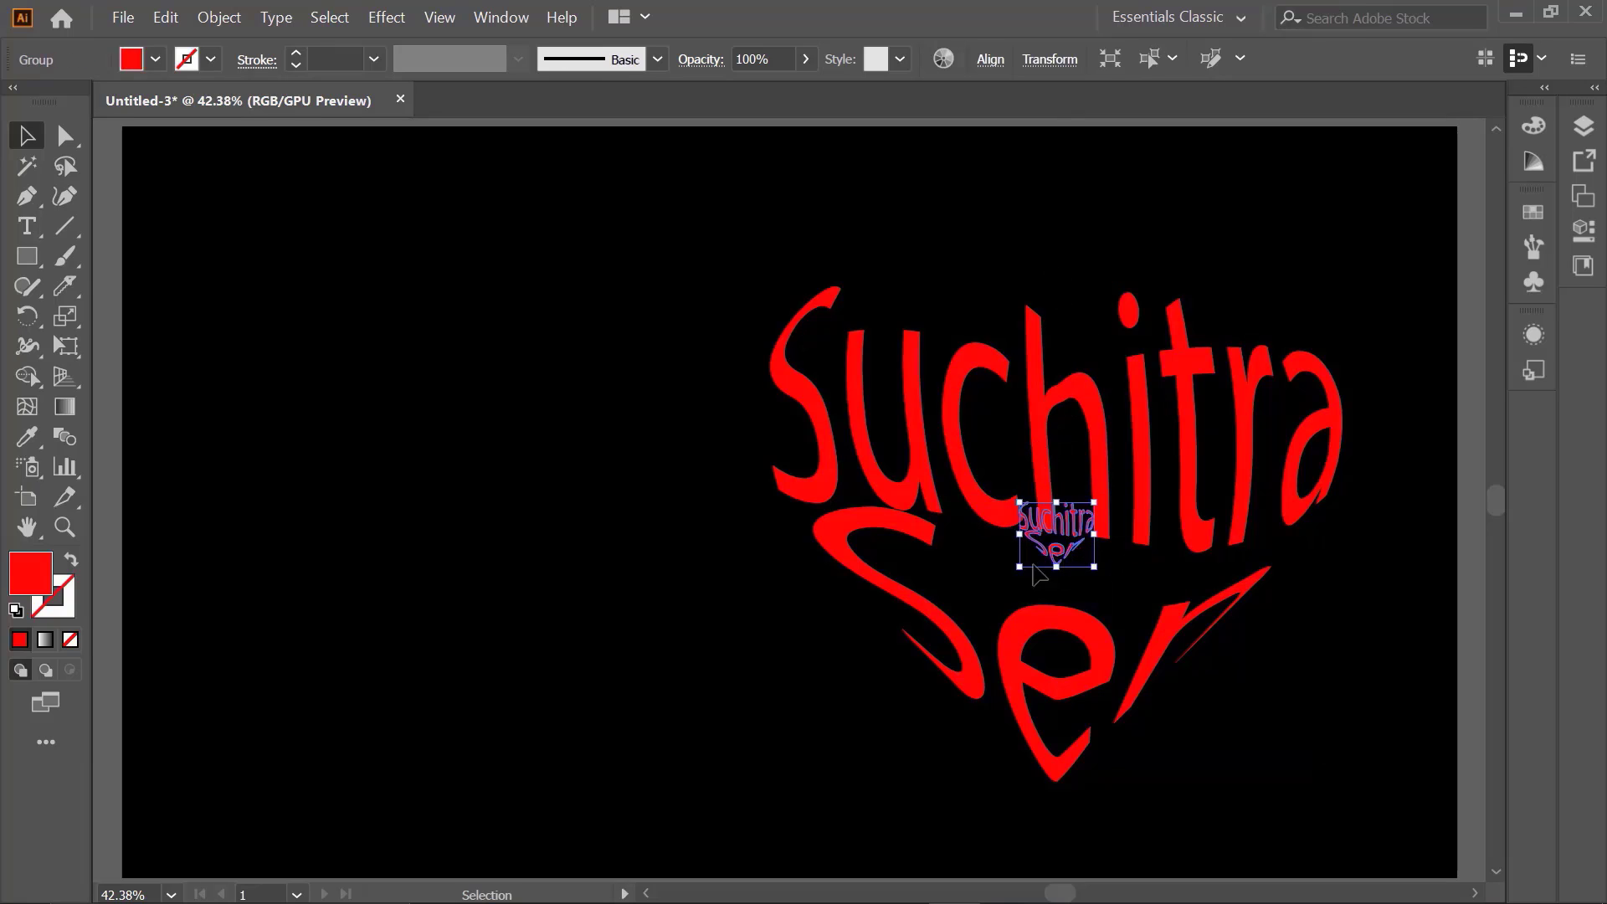
{"action": "left_click_drag", "start_coordinate": [1067, 559], "coordinate": [1069, 559]}
{"action": "left_click", "coordinate": [155, 59]}
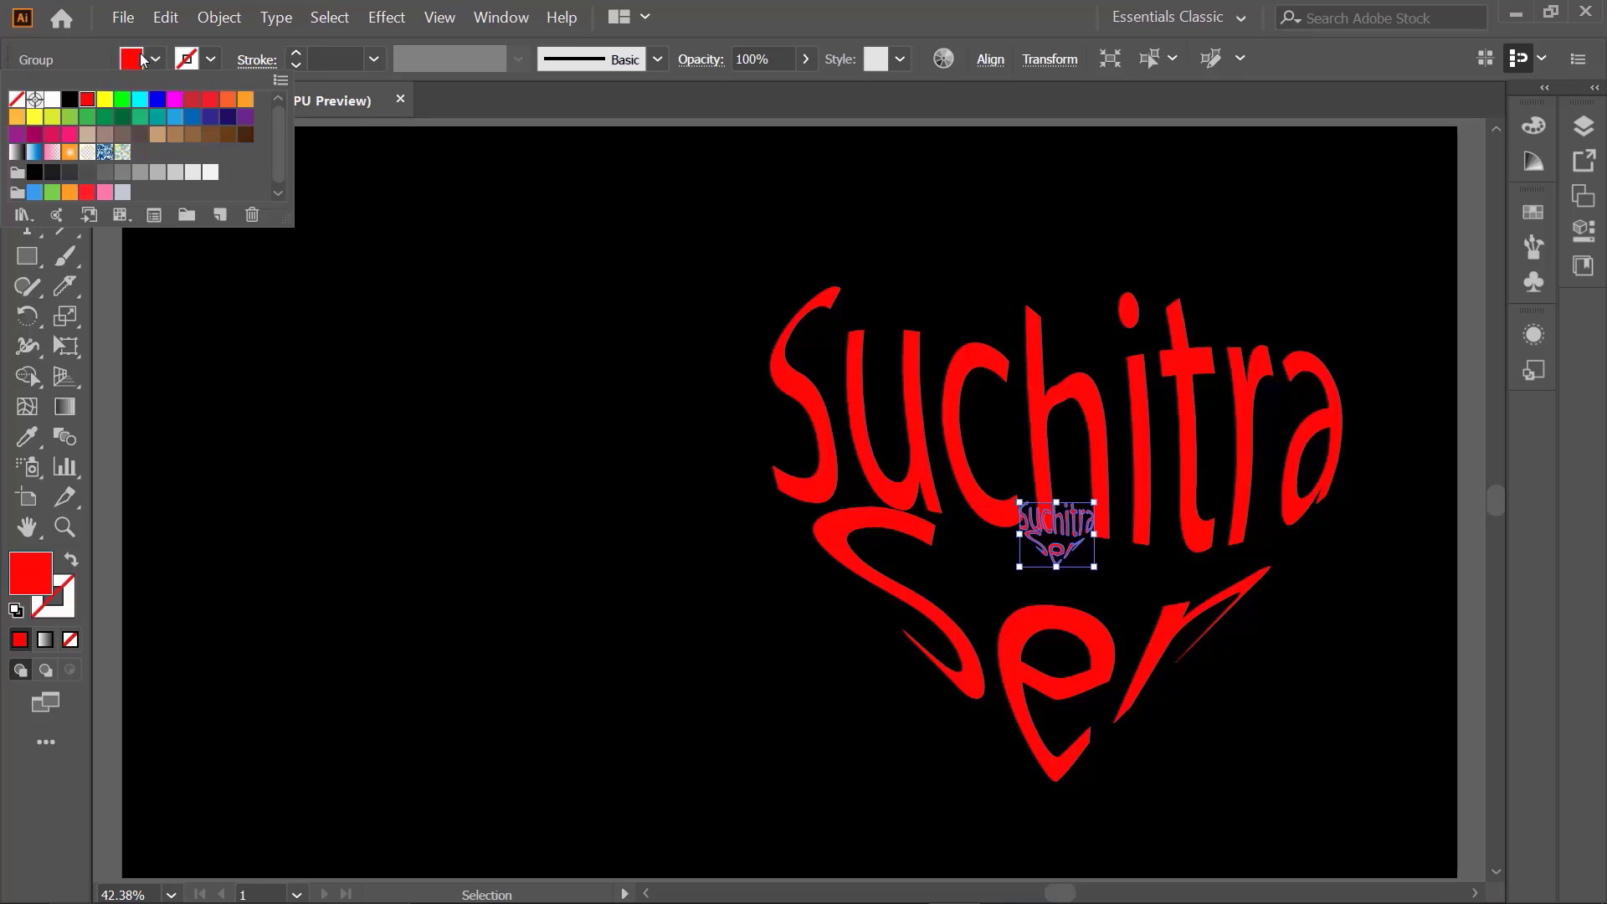
{"action": "left_click", "coordinate": [73, 109]}
{"action": "left_click", "coordinate": [563, 463]}
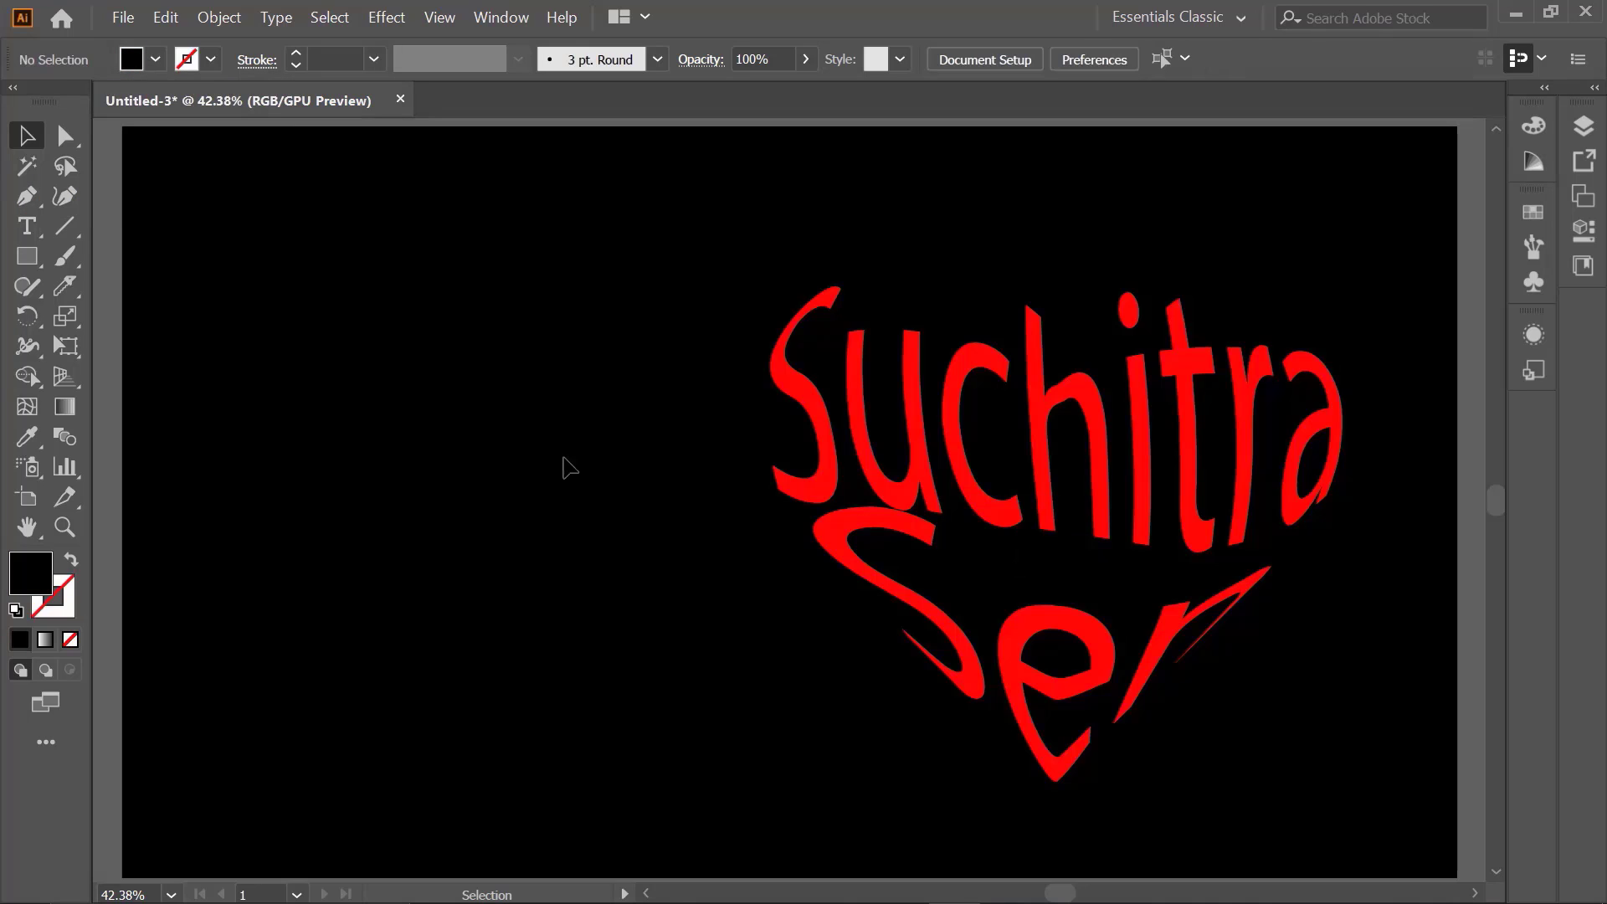
Make a blend from the large red lettering to its small black copy.
{"action": "left_click_drag", "start_coordinate": [729, 249], "coordinate": [1331, 787]}
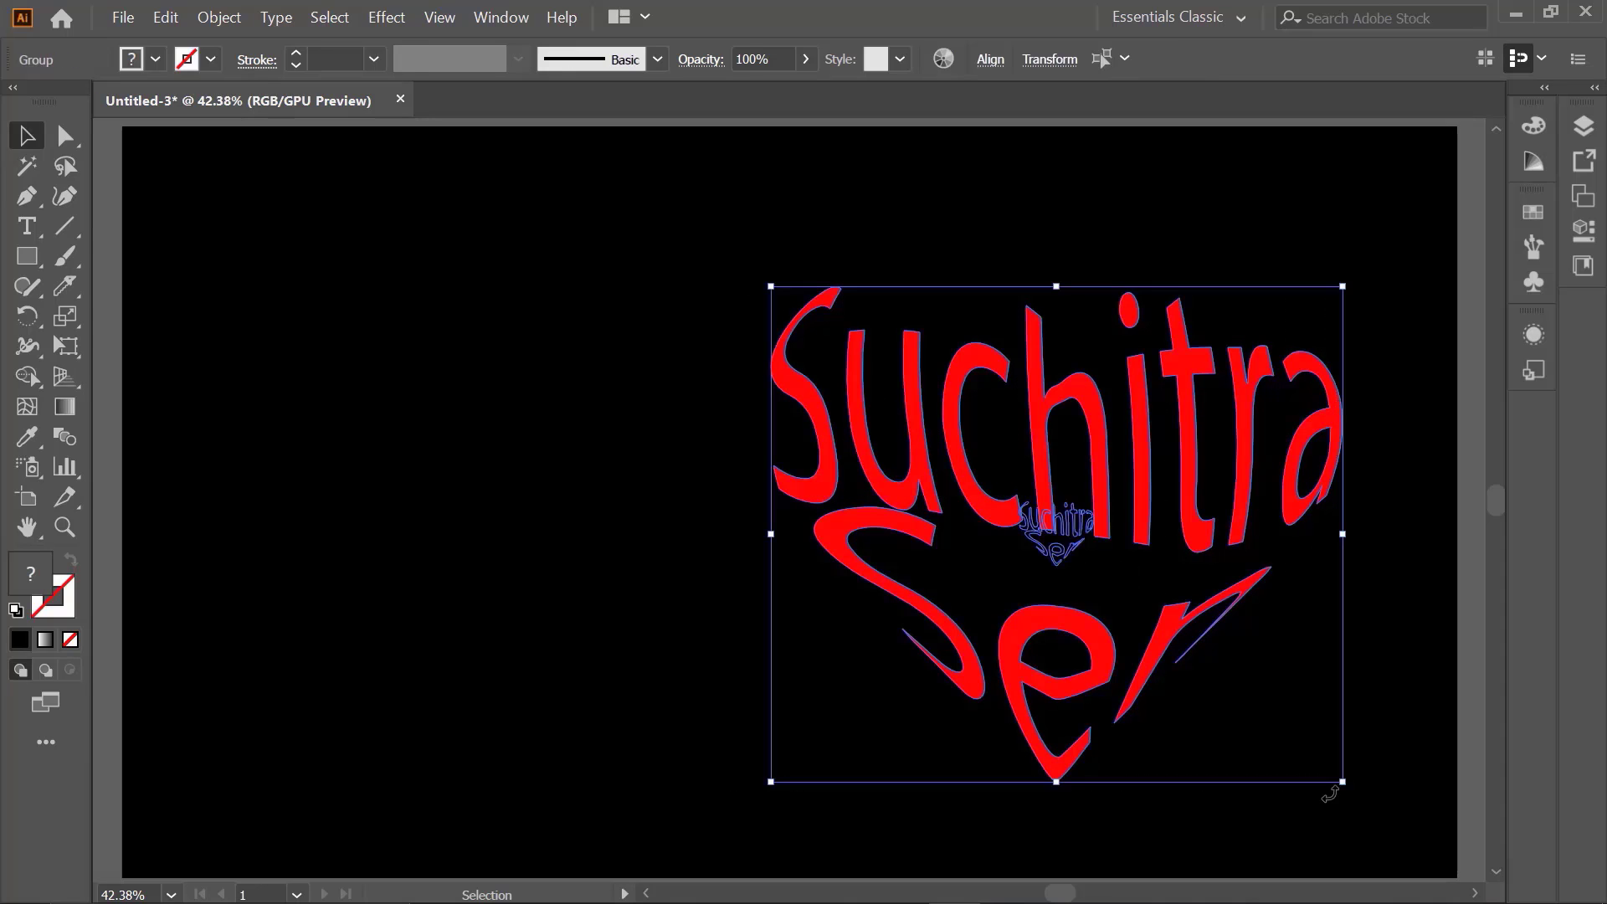
{"action": "left_click", "coordinate": [219, 15]}
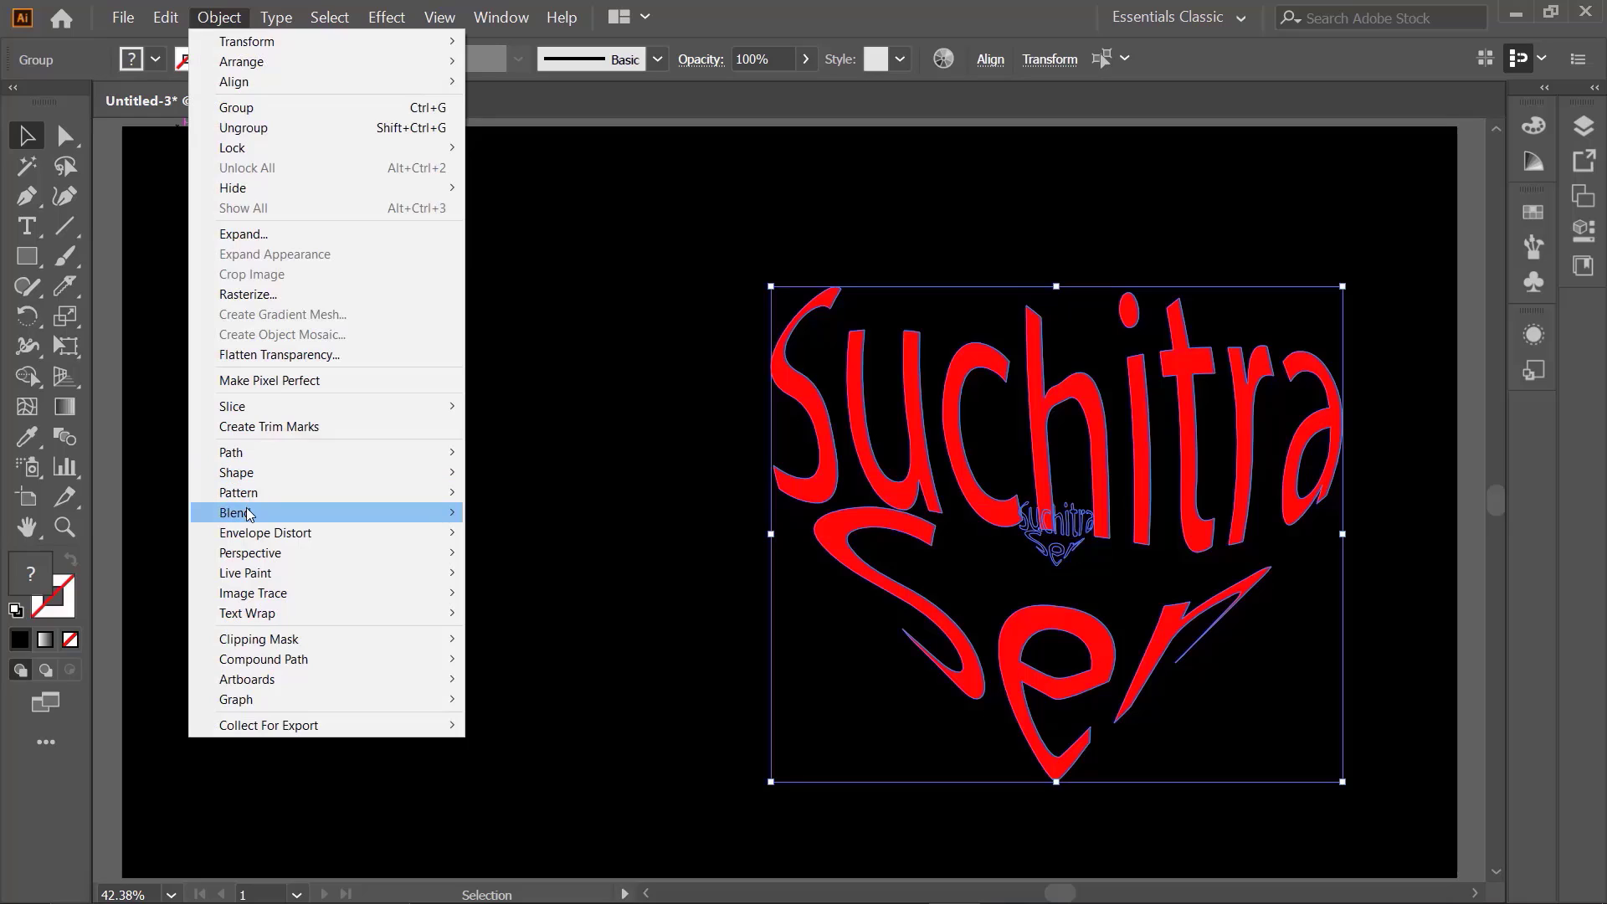
{"action": "mouse_move", "coordinate": [235, 512]}
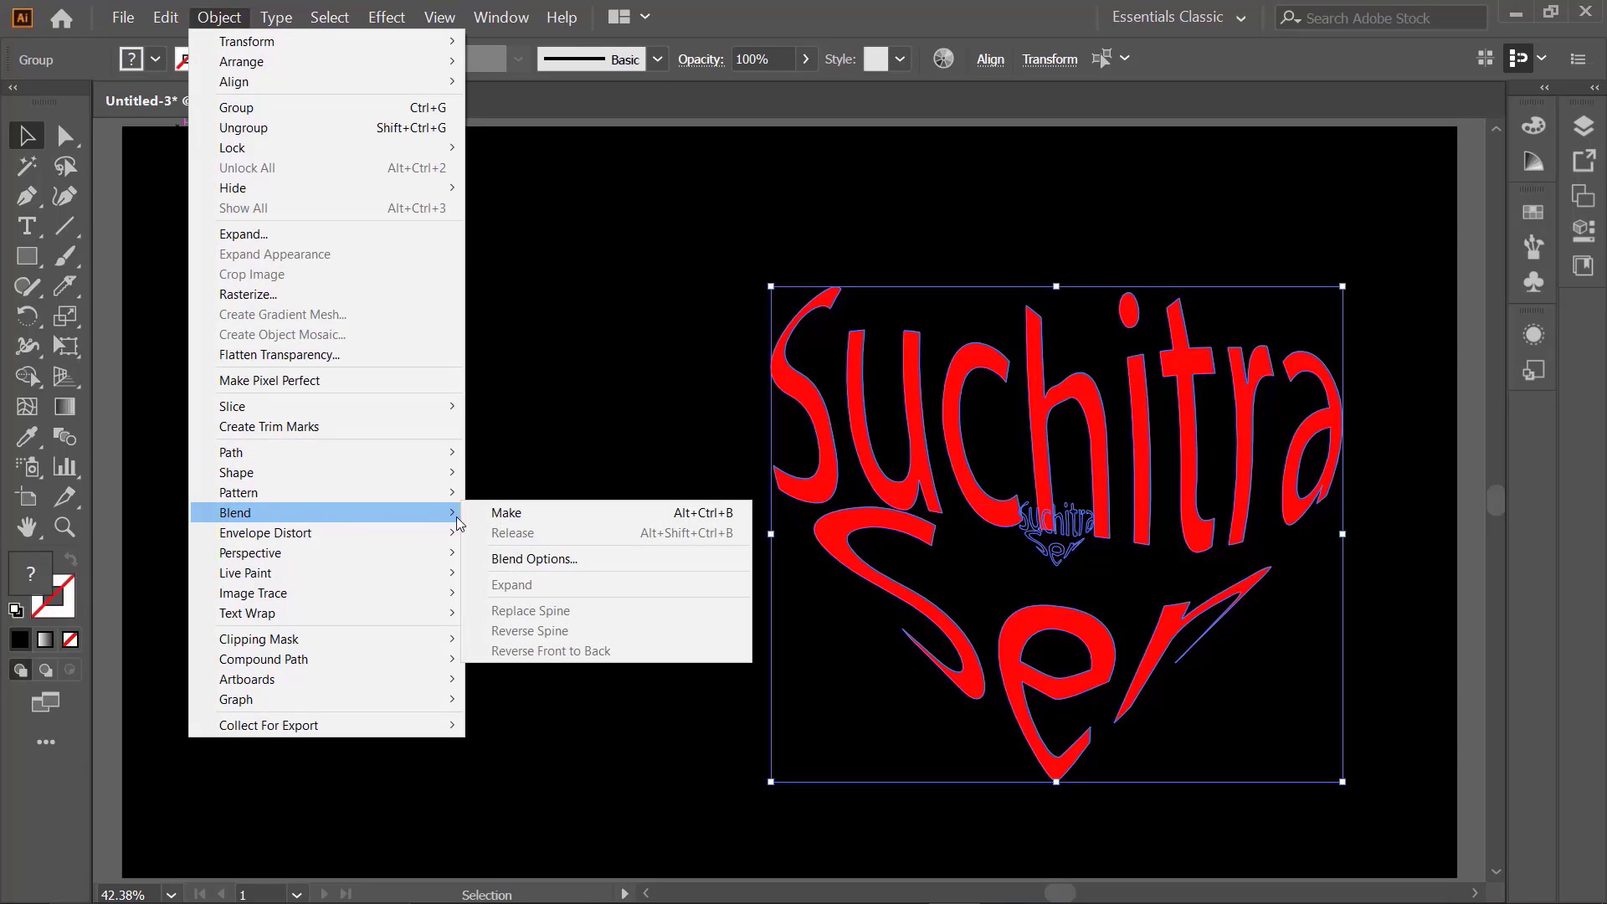
{"action": "left_click", "coordinate": [492, 516]}
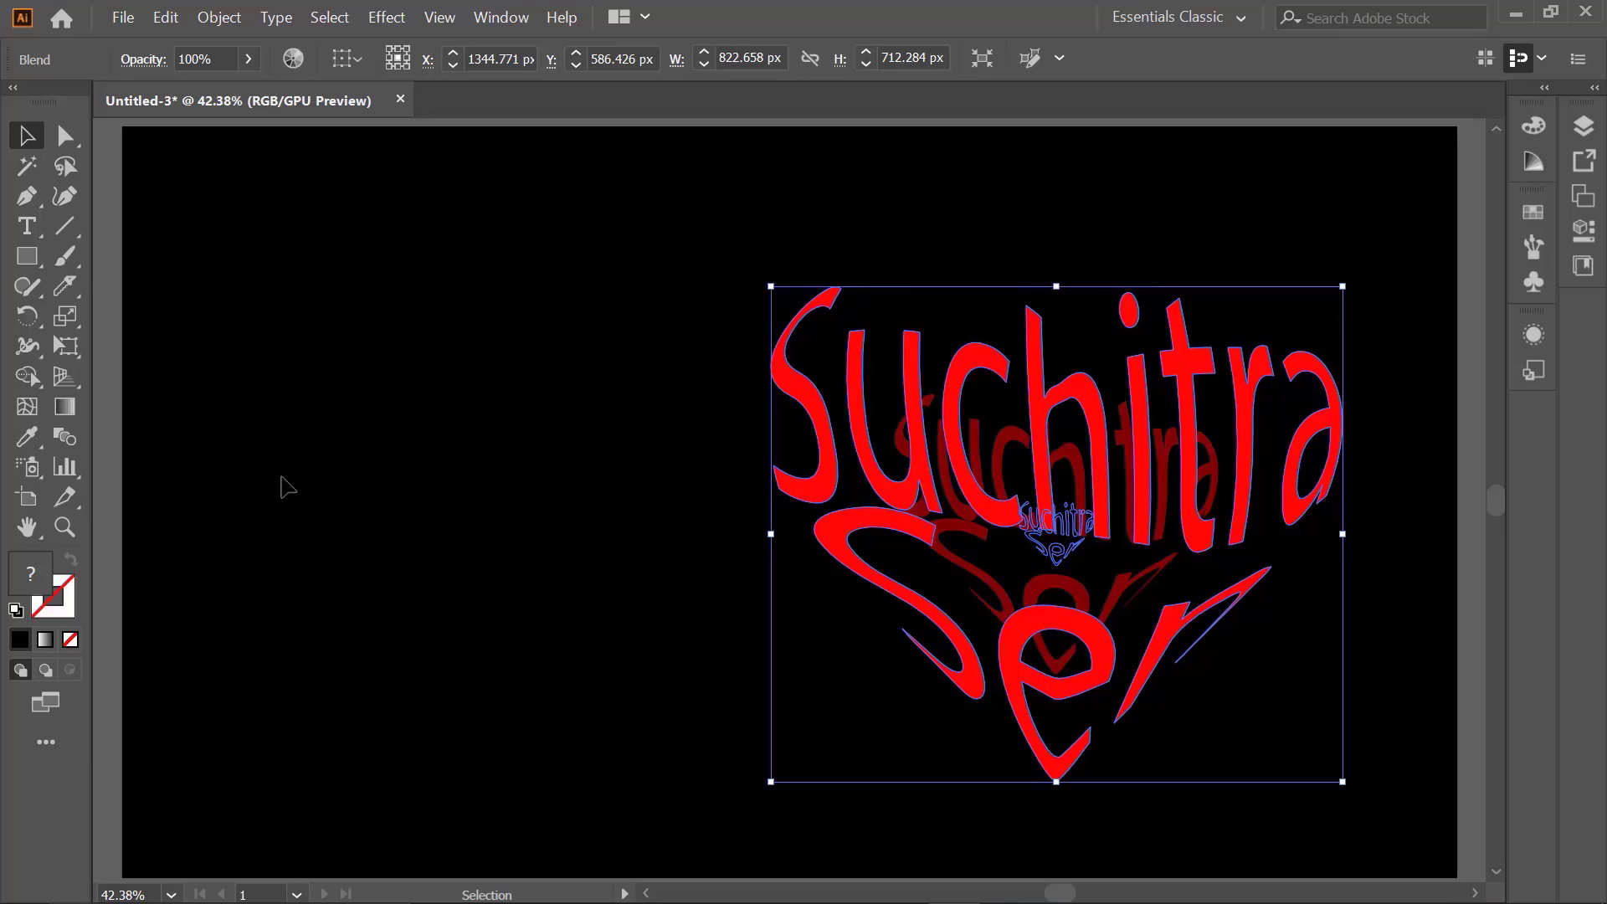
Set the blend spacing to 400 specified steps with preview on, then deselect.
{"action": "double_click", "coordinate": [70, 443]}
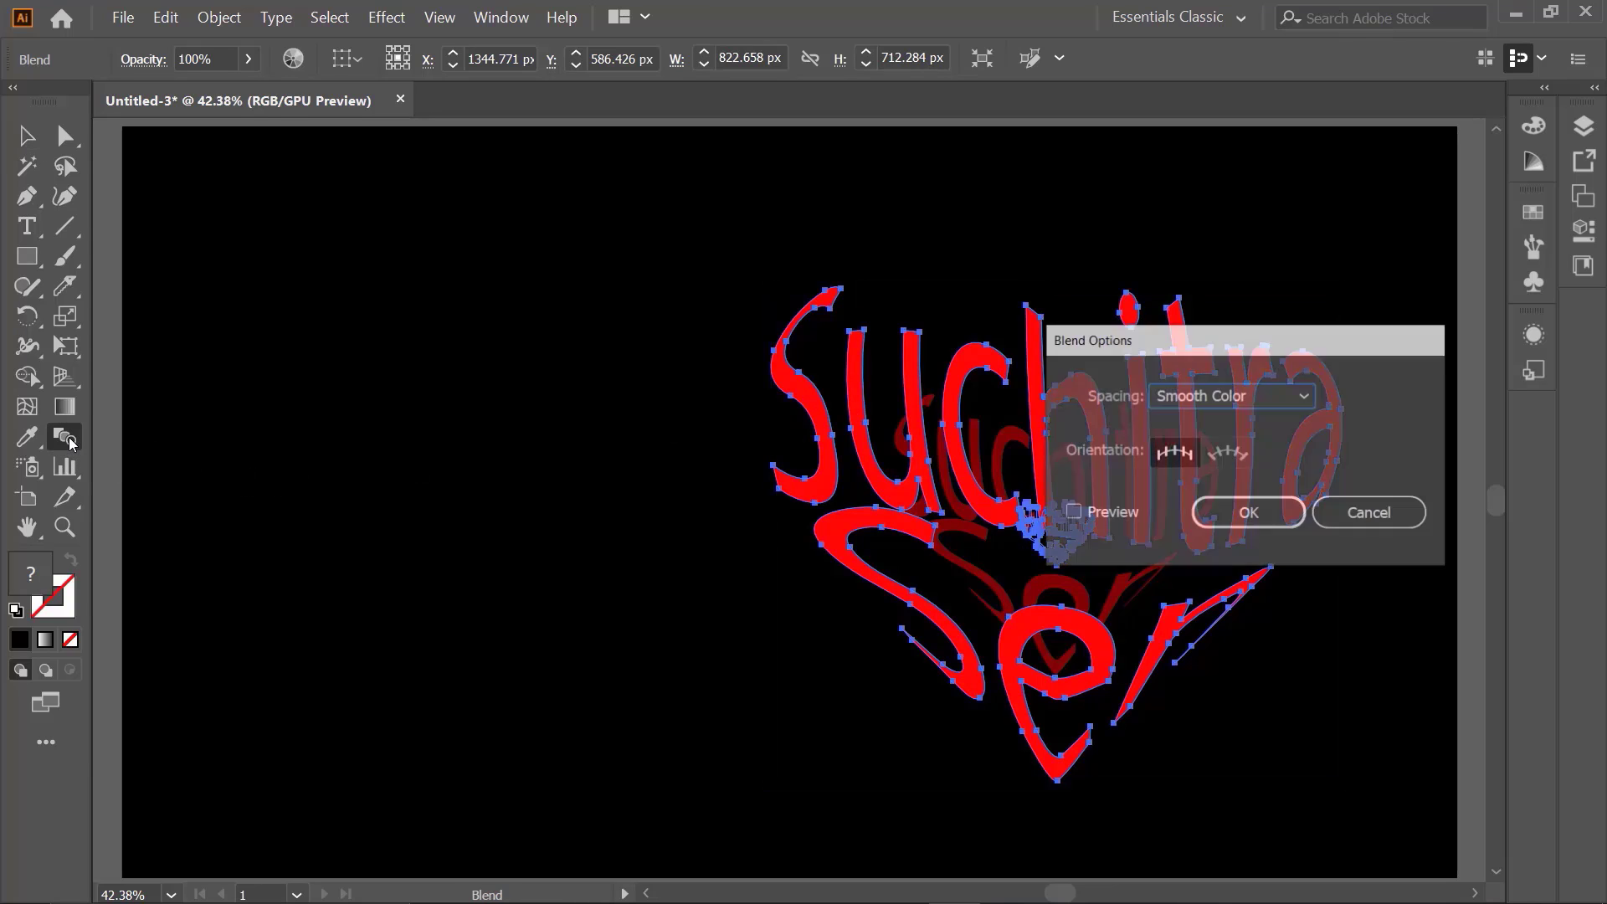
{"action": "mouse_move", "coordinate": [1340, 335]}
{"action": "left_mouse_down"}
{"action": "mouse_move", "coordinate": [875, 329]}
{"action": "mouse_move", "coordinate": [456, 252]}
{"action": "left_mouse_up"}
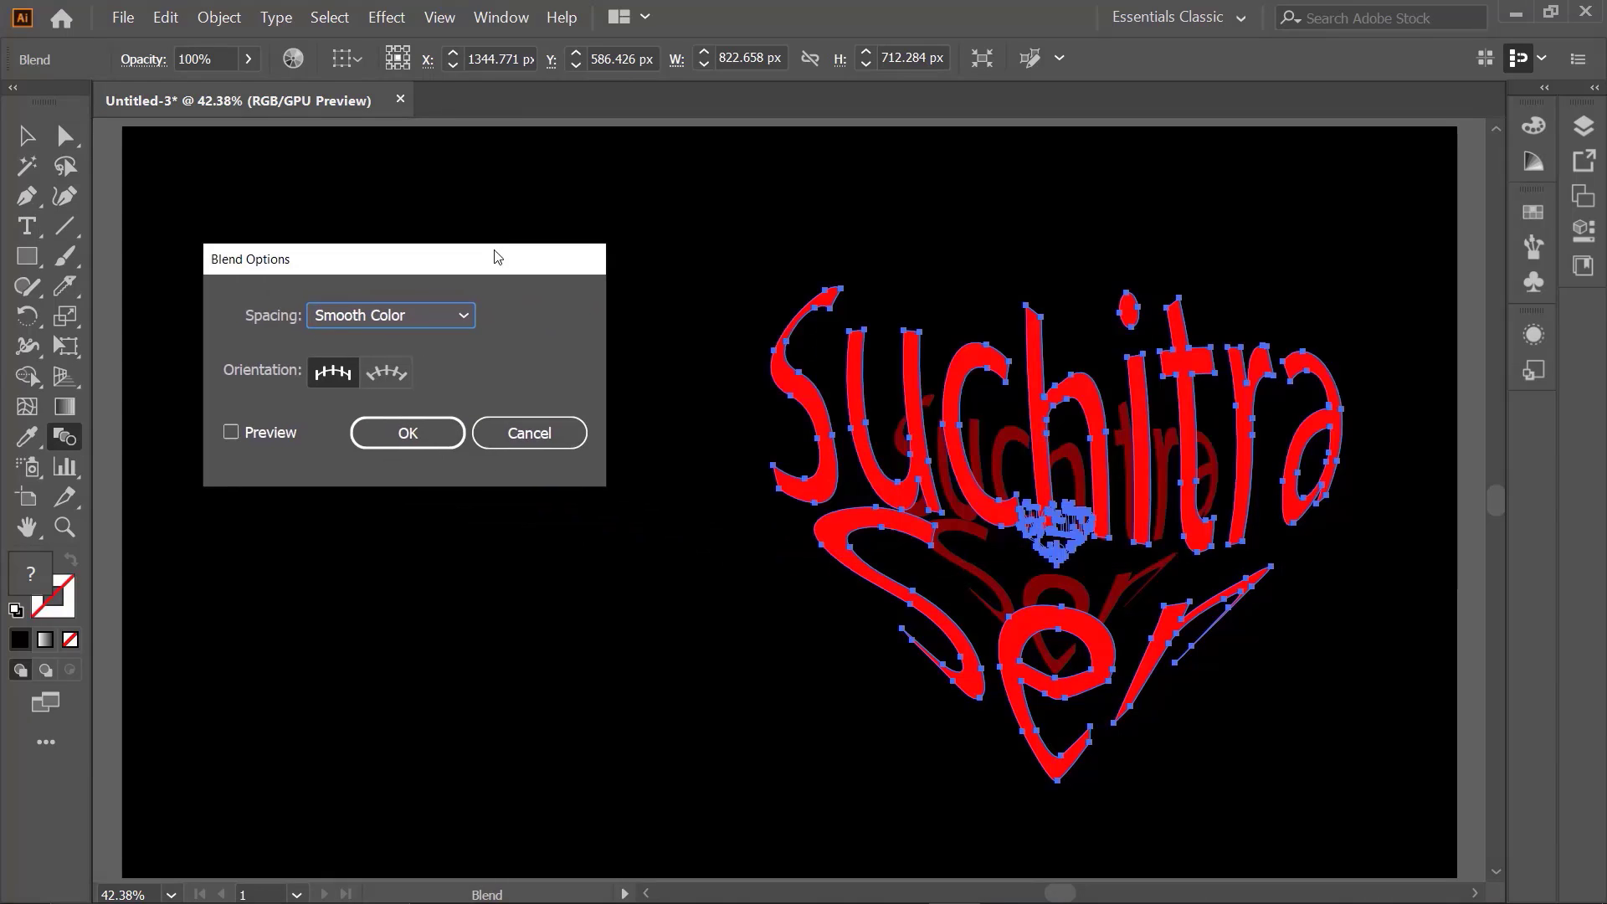
{"action": "left_click", "coordinate": [345, 318]}
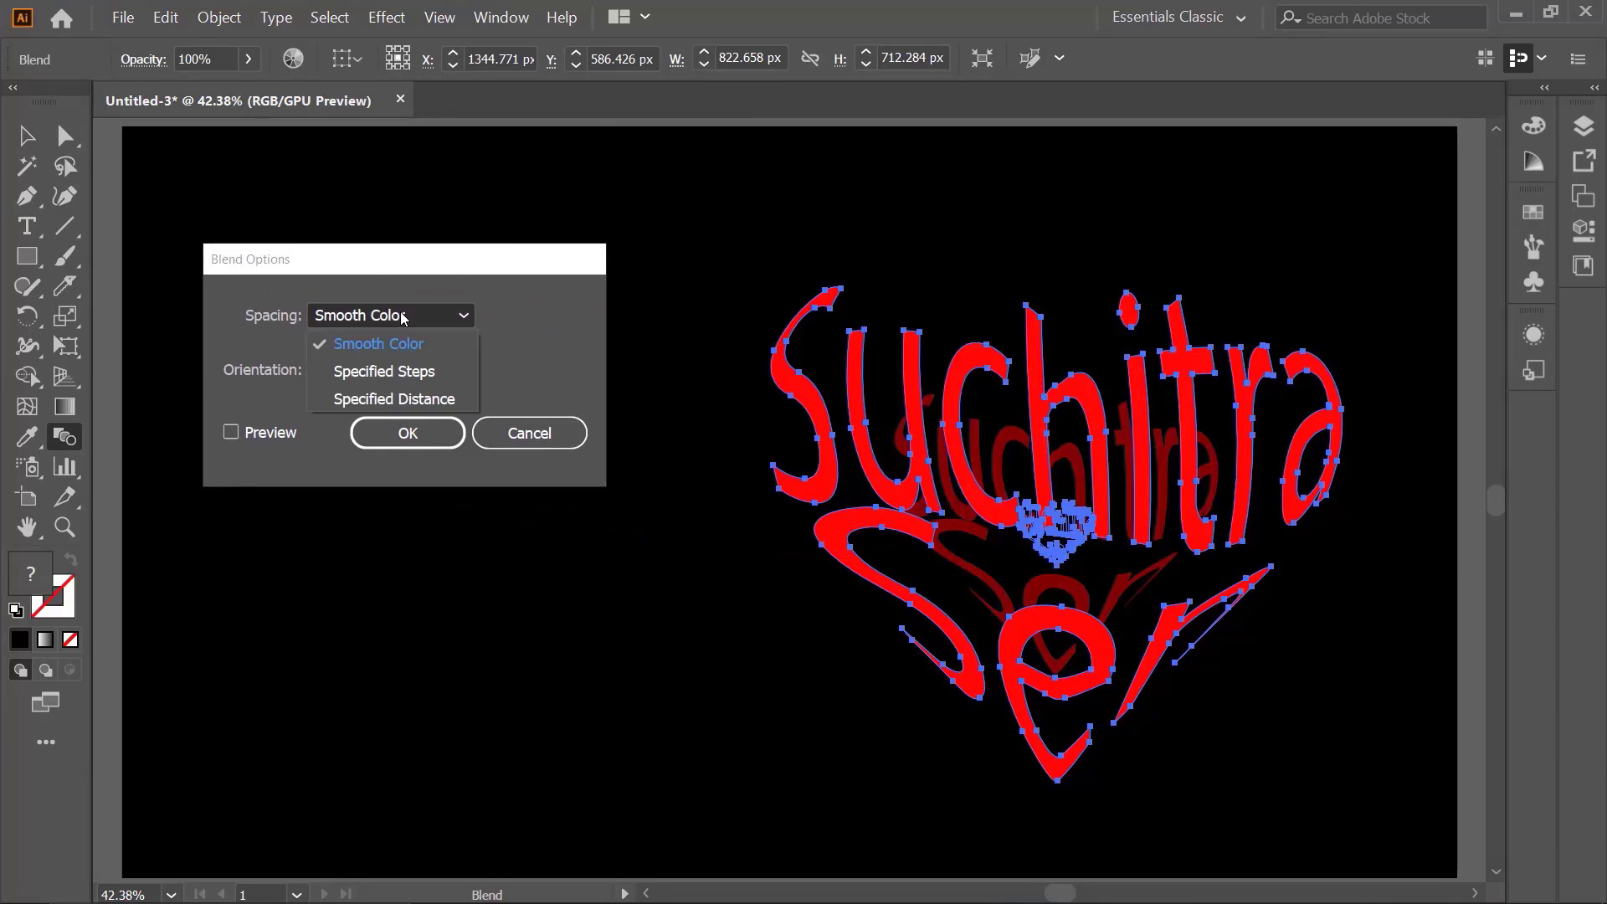
{"action": "left_click", "coordinate": [407, 373]}
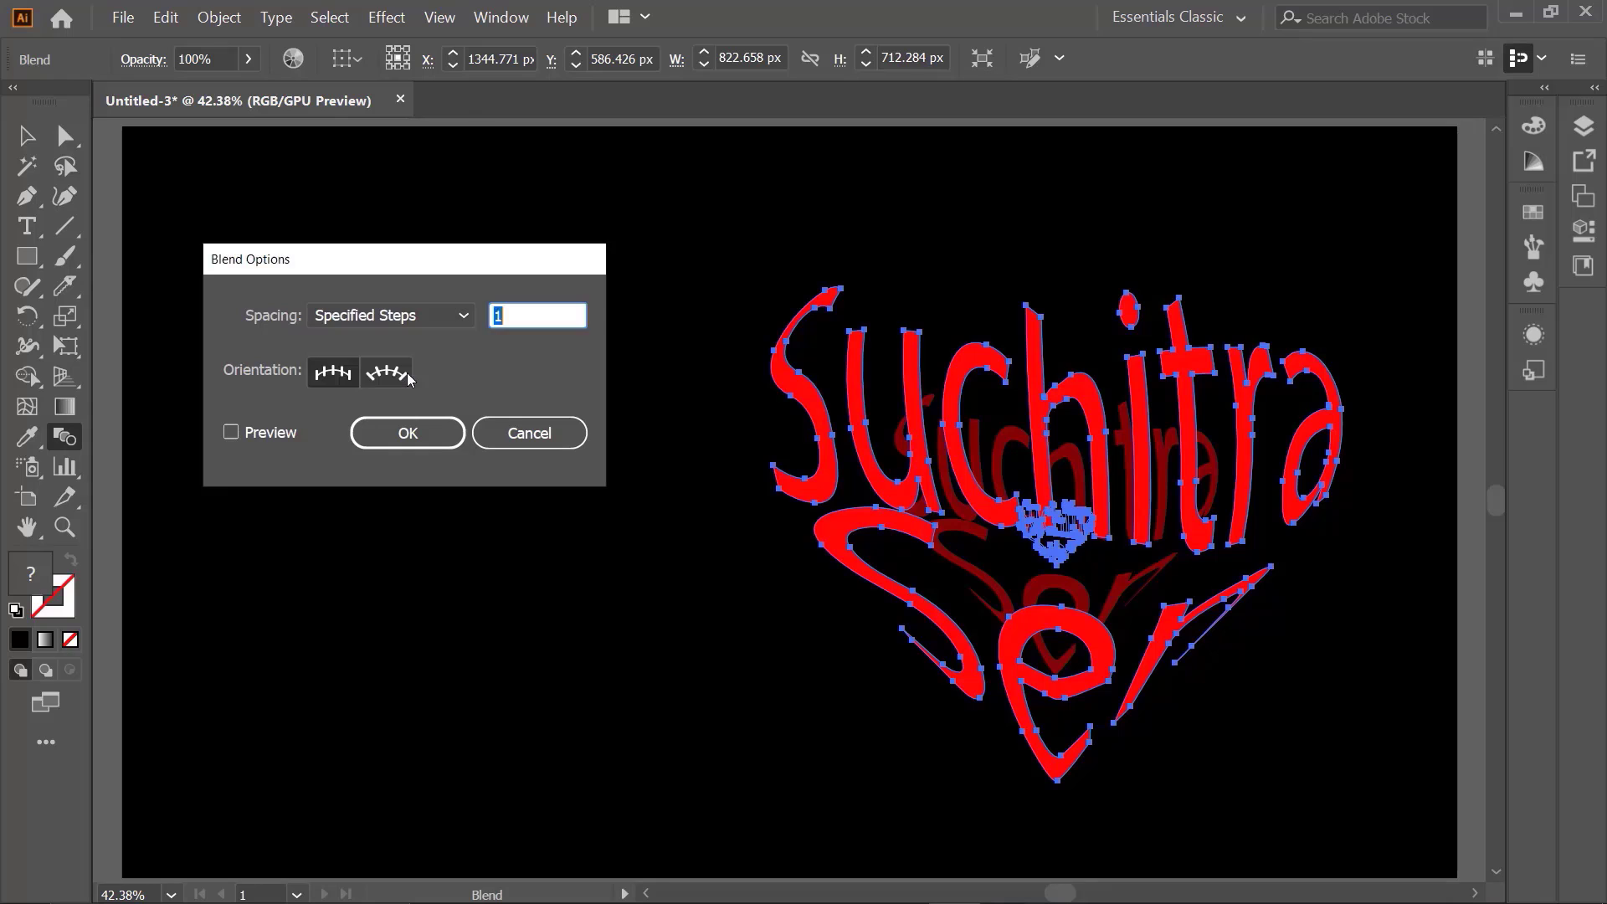
{"action": "left_click", "coordinate": [234, 436]}
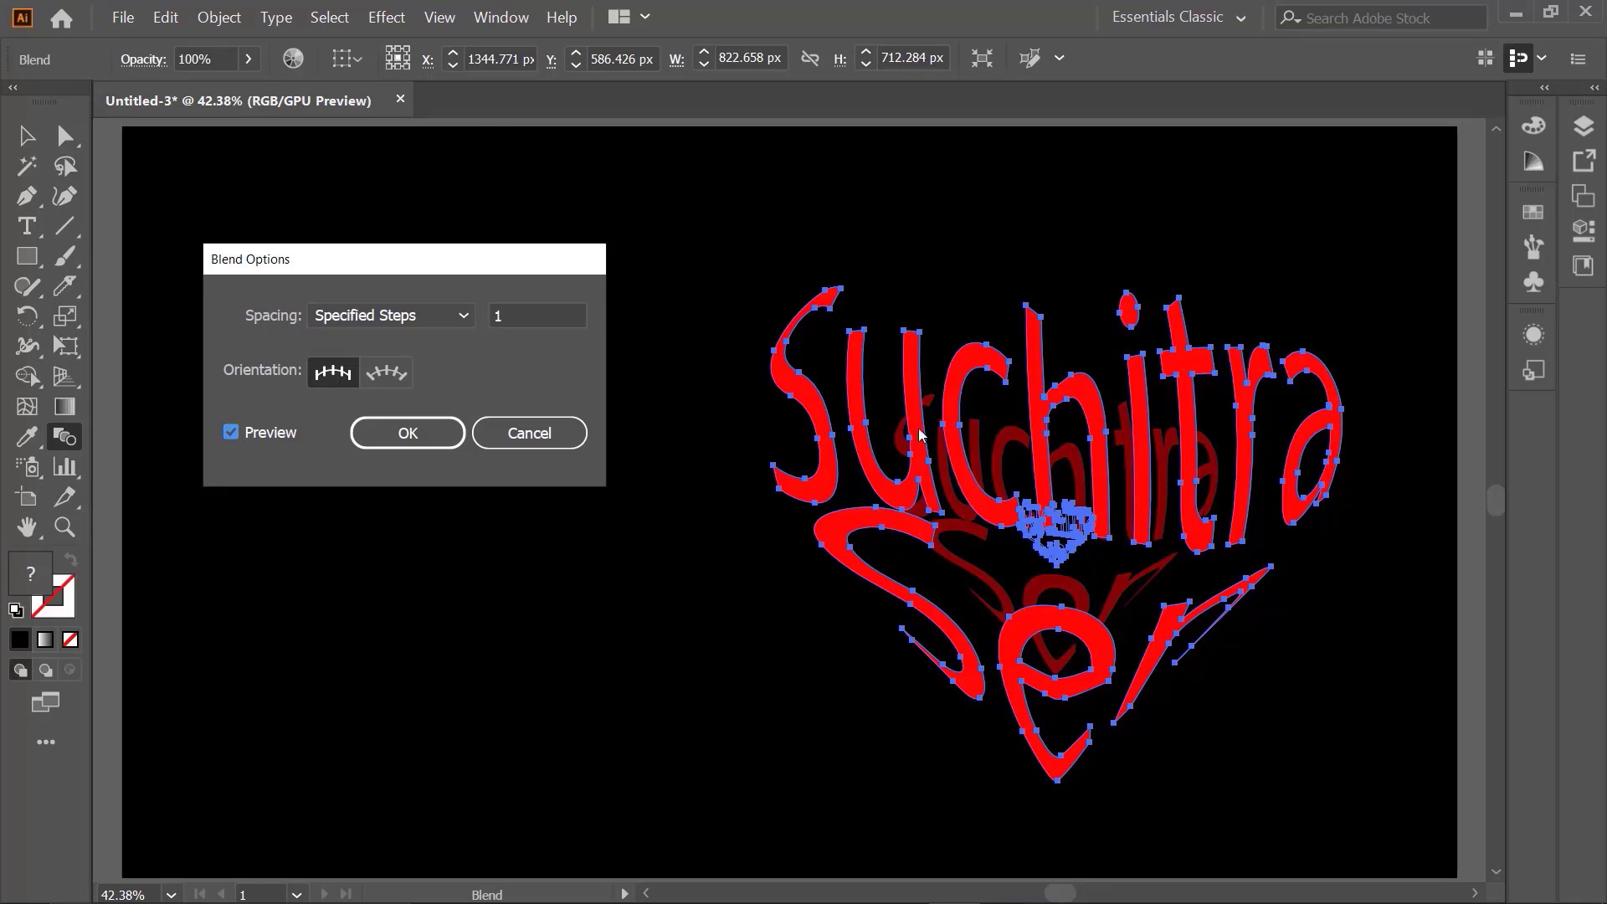
{"action": "double_click", "coordinate": [517, 316]}
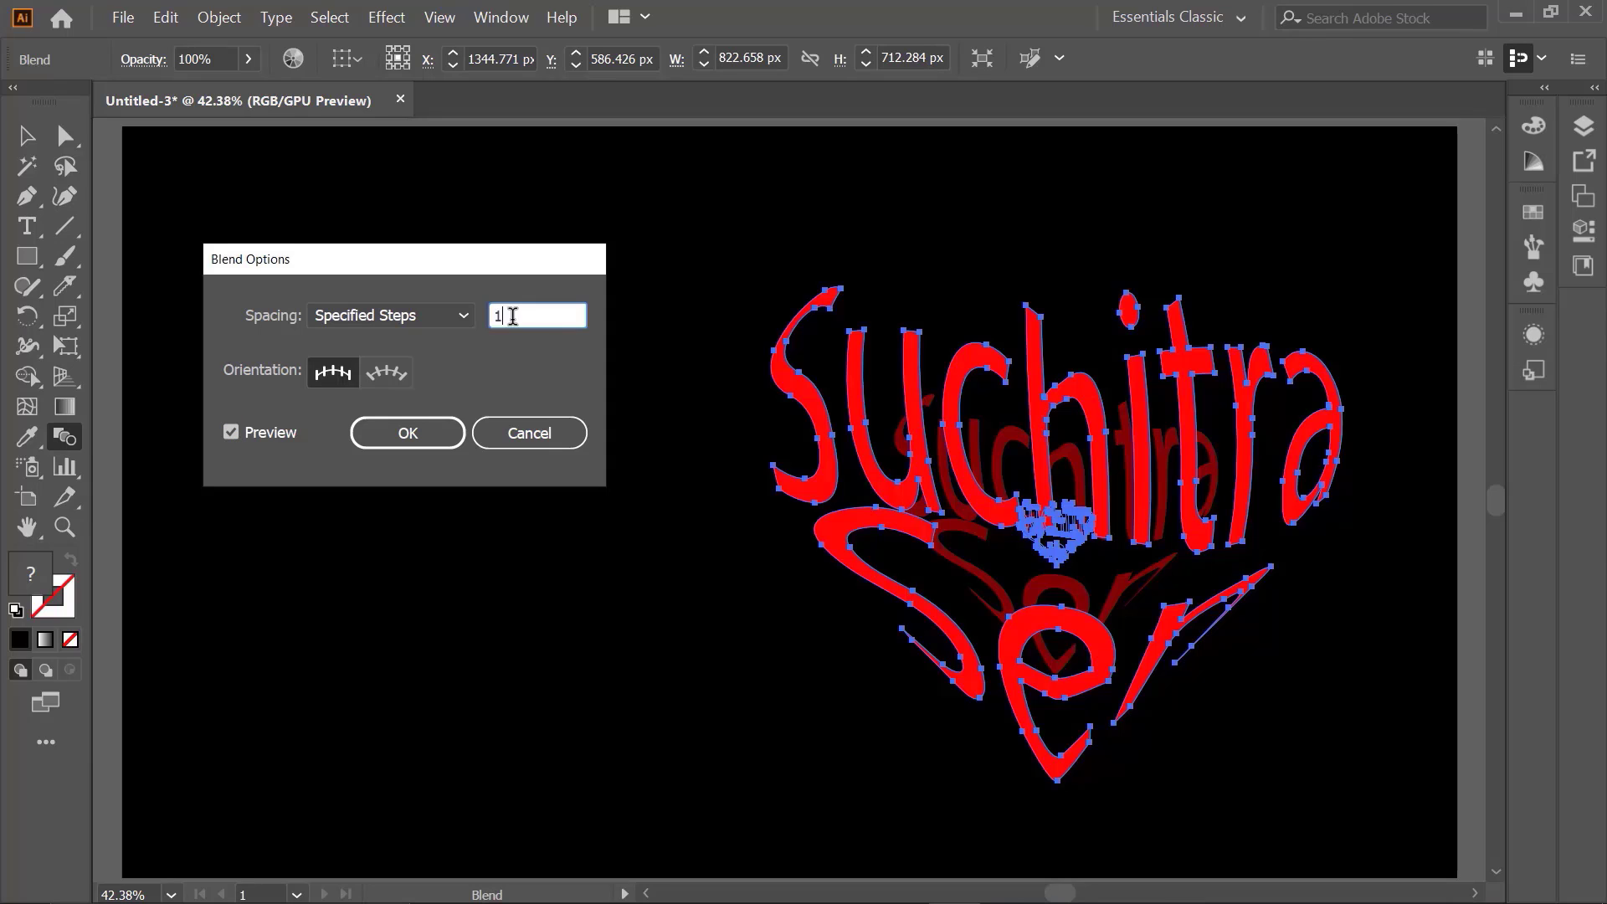
{"action": "type", "text": "4"}
{"action": "type", "text": "00"}
{"action": "left_click", "coordinate": [383, 444]}
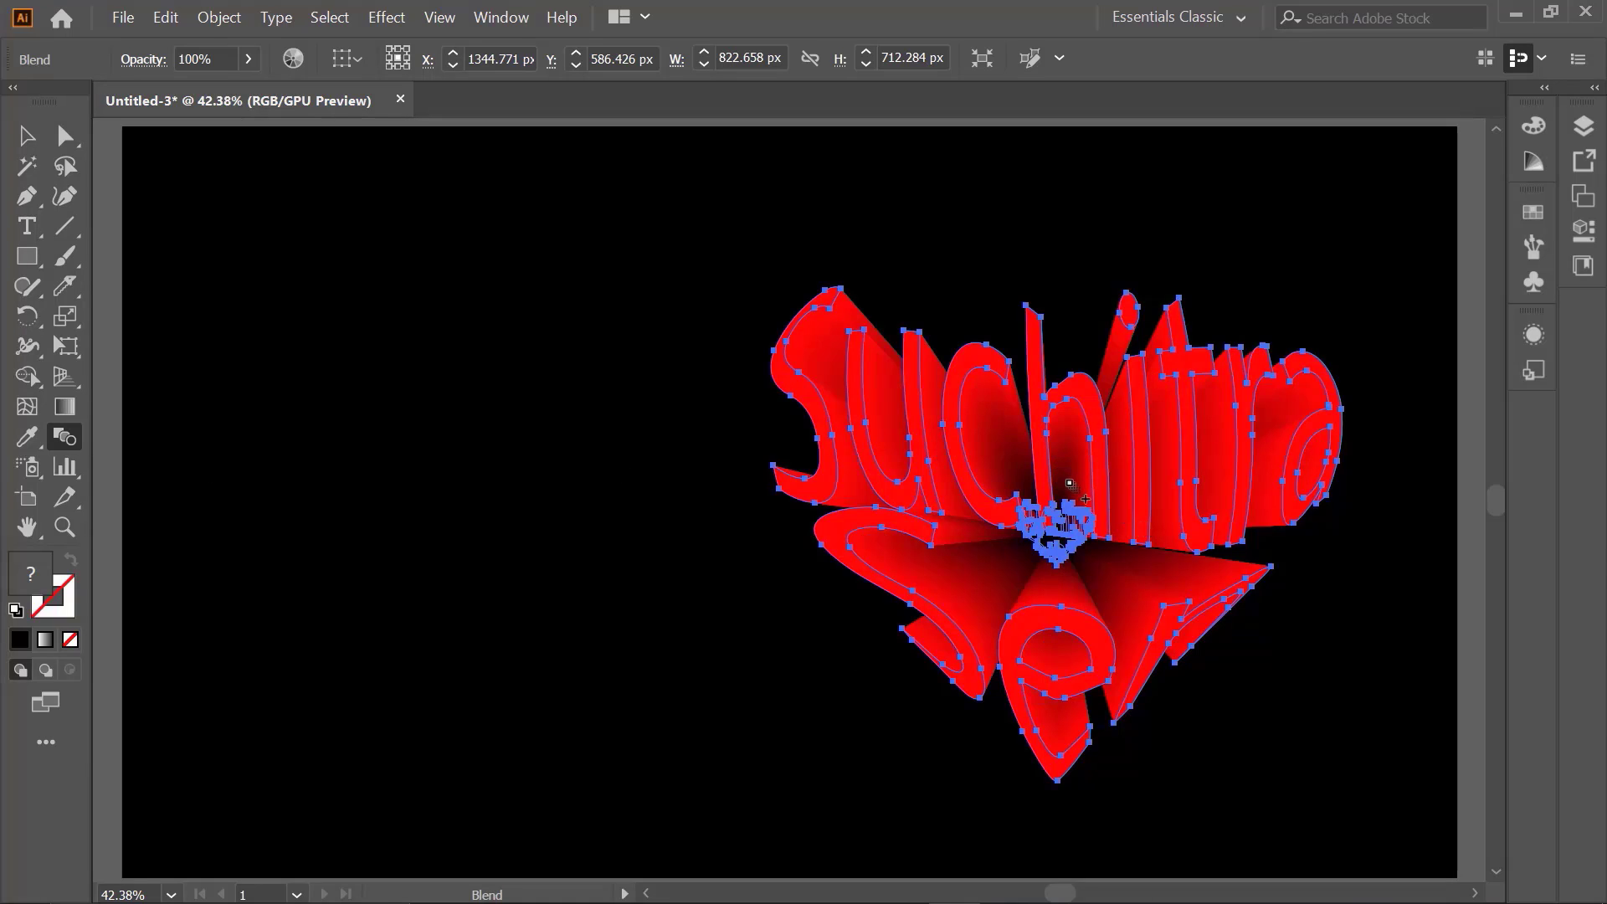
{"action": "left_click", "coordinate": [26, 136]}
{"action": "left_click", "coordinate": [513, 399]}
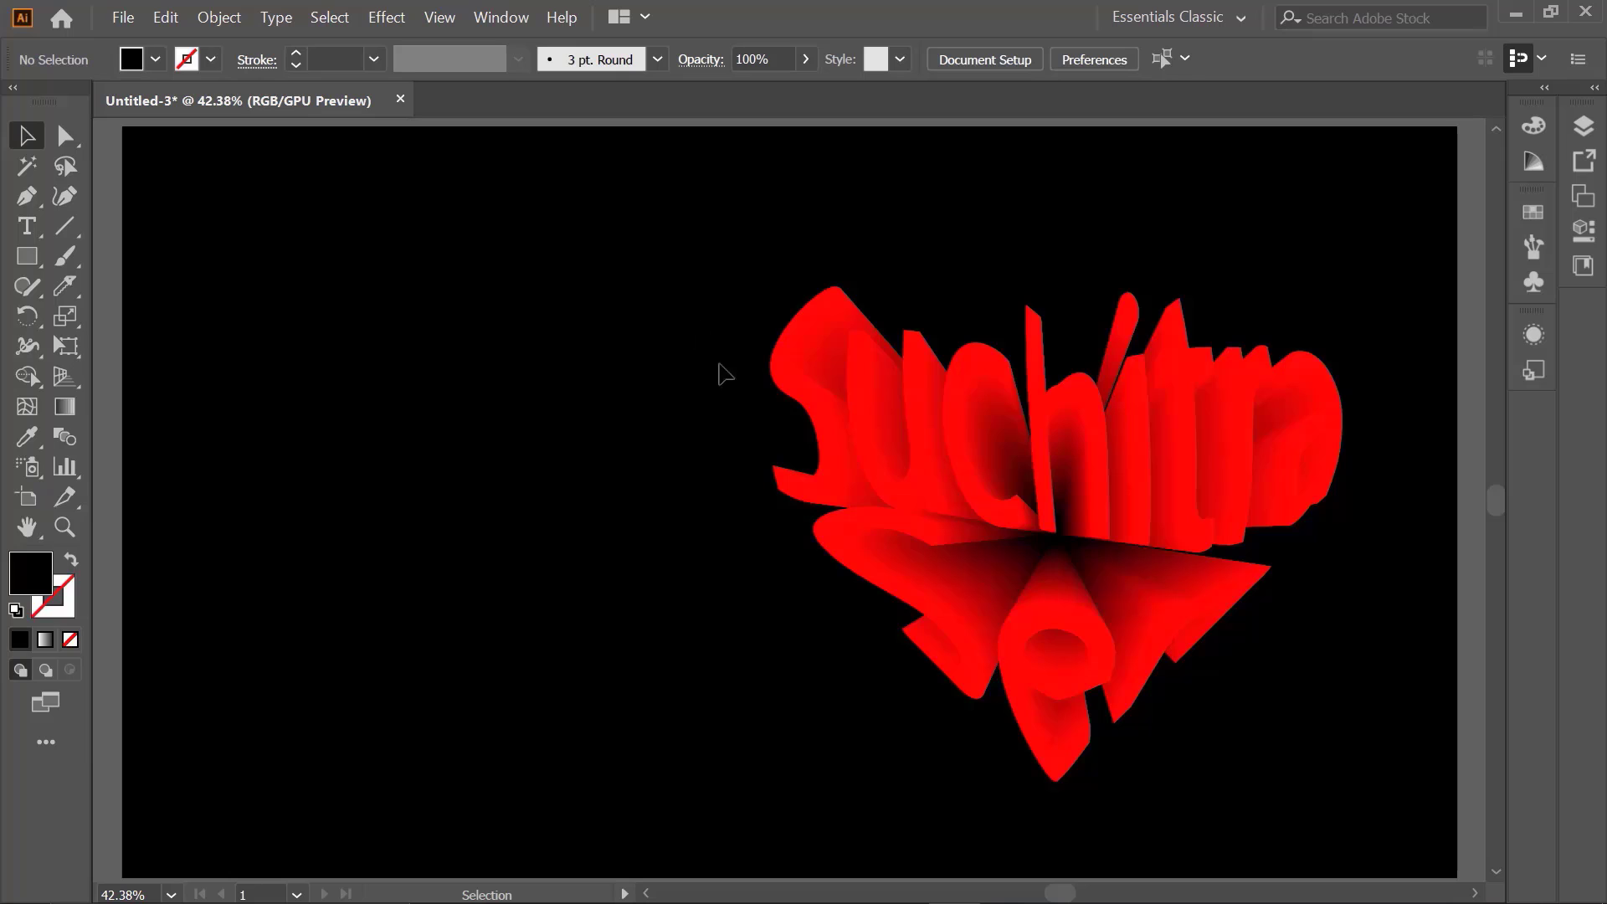
Shift the 3D text blend toward the artboard centre and expand it into plain shapes.
{"action": "left_click_drag", "start_coordinate": [674, 240], "coordinate": [1342, 785]}
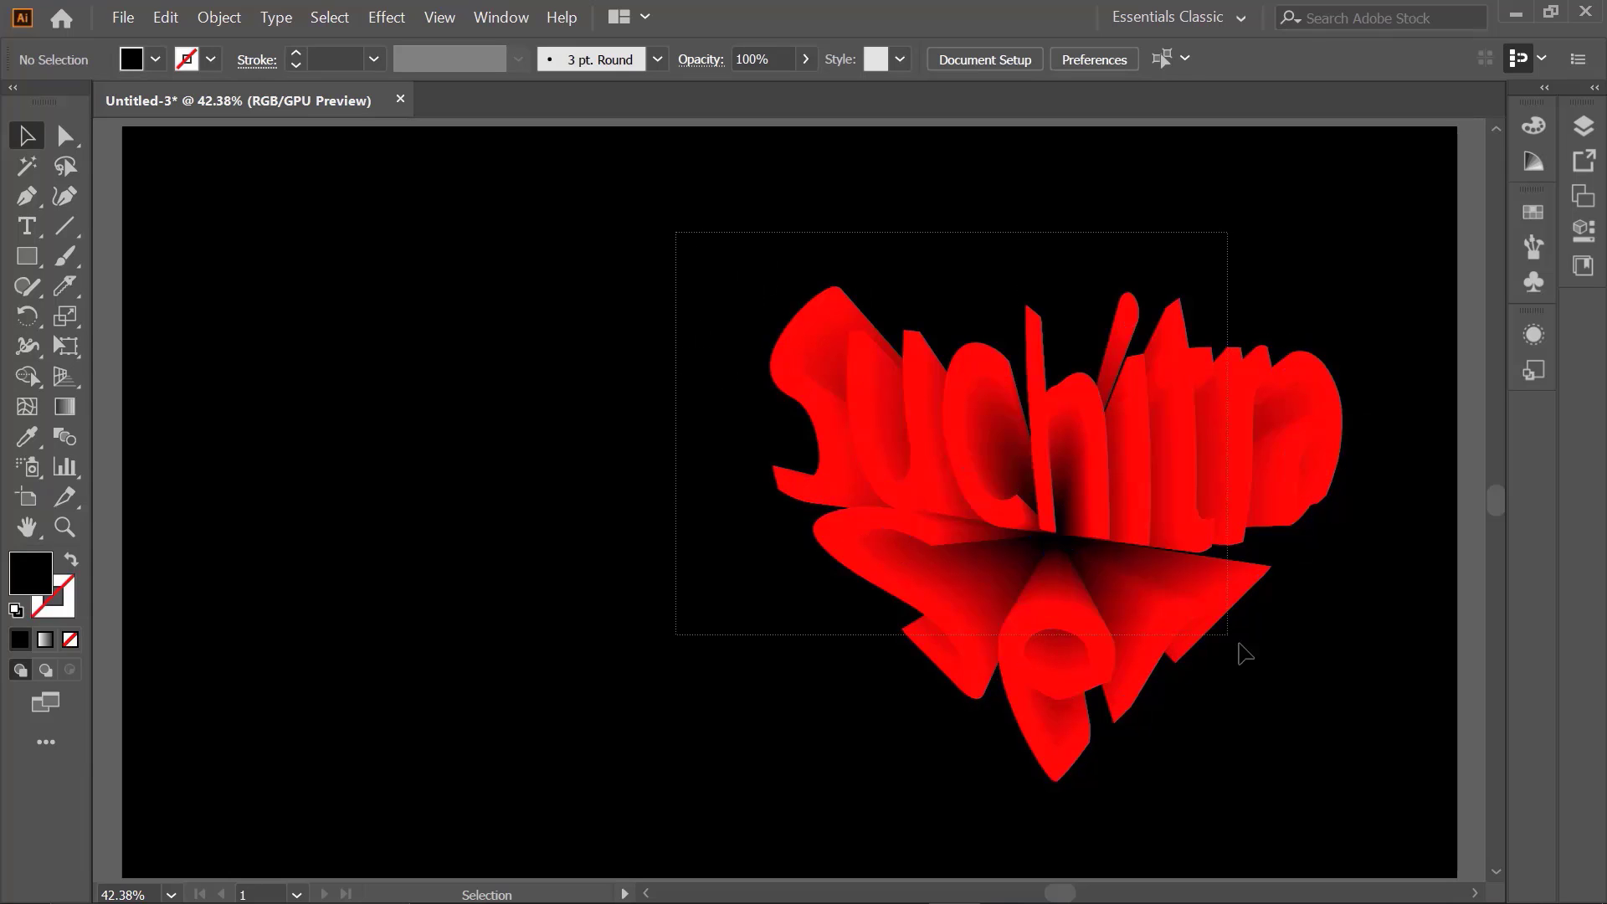
{"action": "left_click_drag", "start_coordinate": [1156, 536], "coordinate": [902, 528]}
{"action": "left_click", "coordinate": [219, 17]}
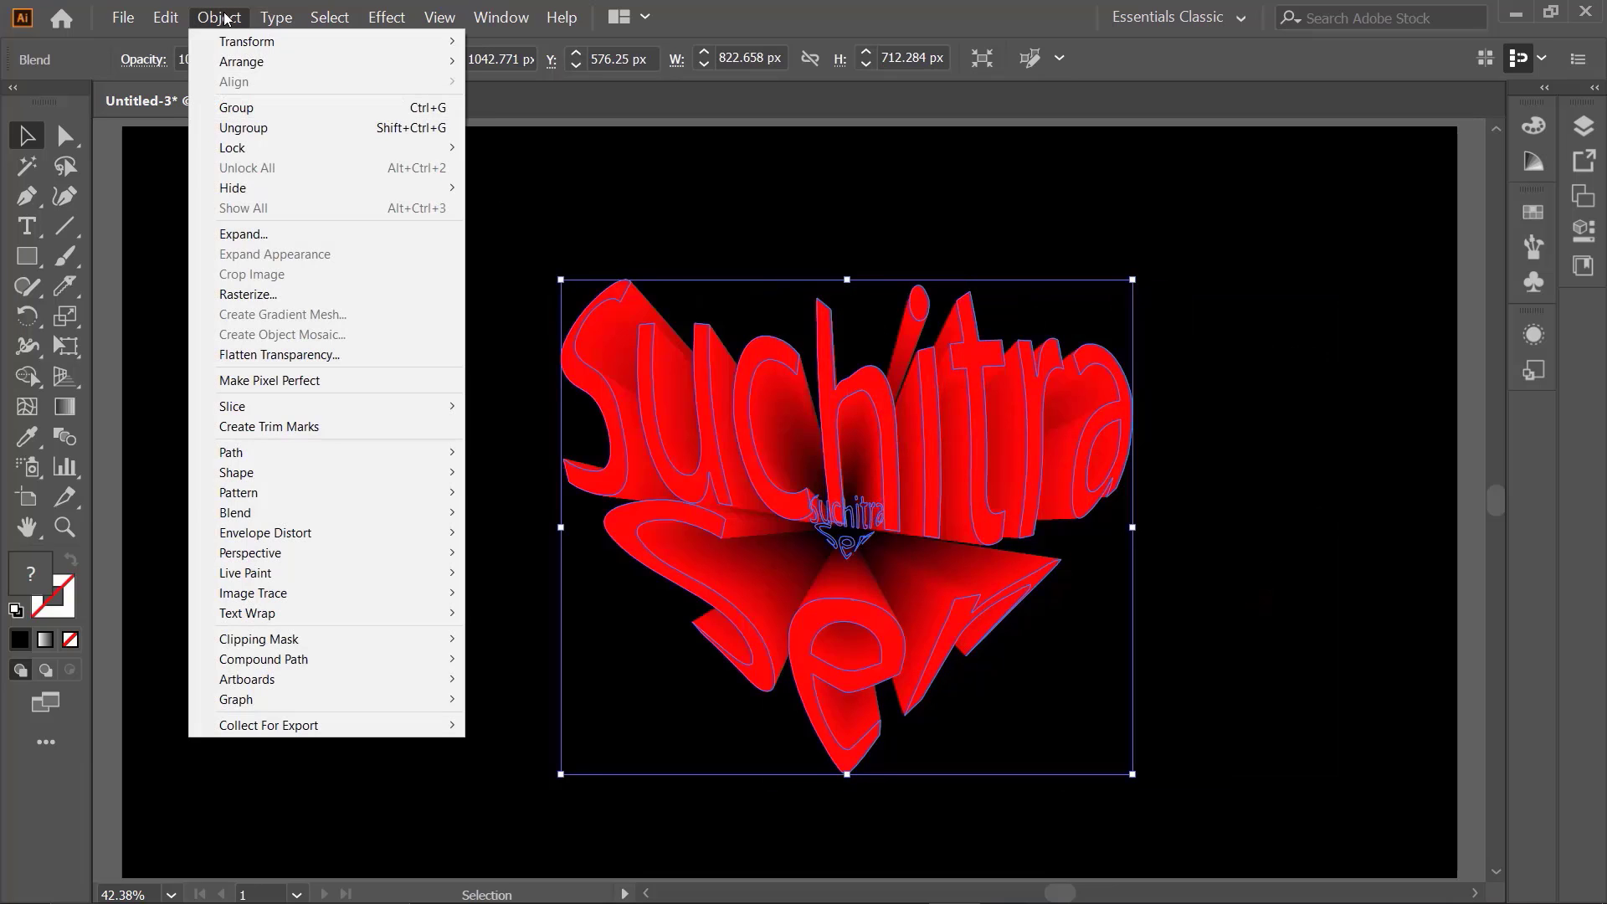
{"action": "left_click", "coordinate": [253, 241]}
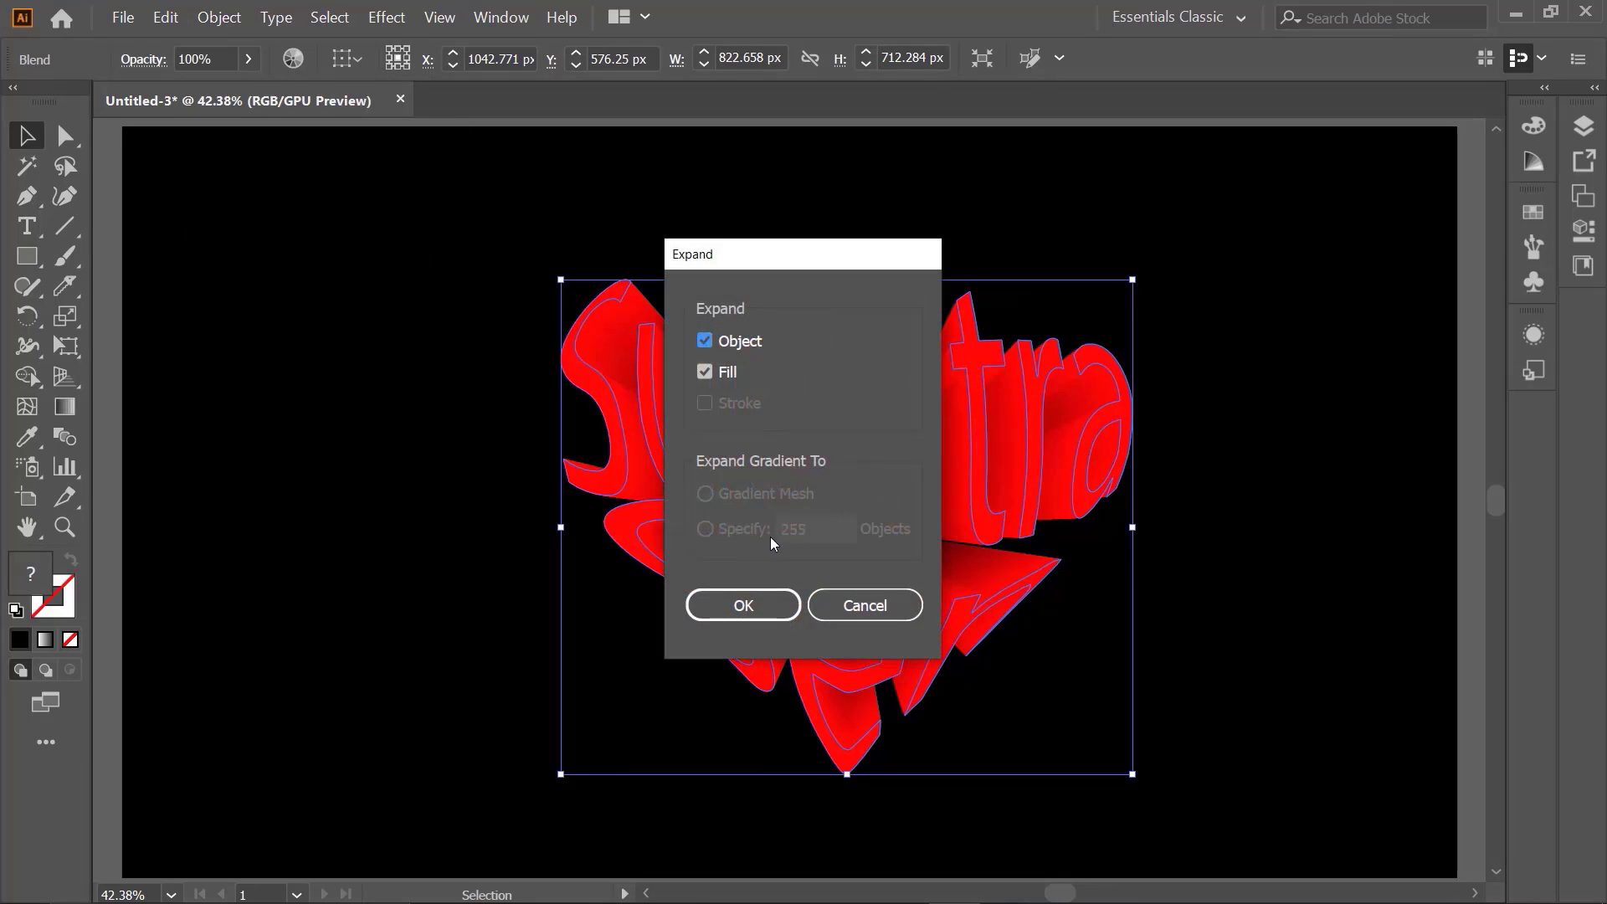
{"action": "left_click", "coordinate": [747, 603]}
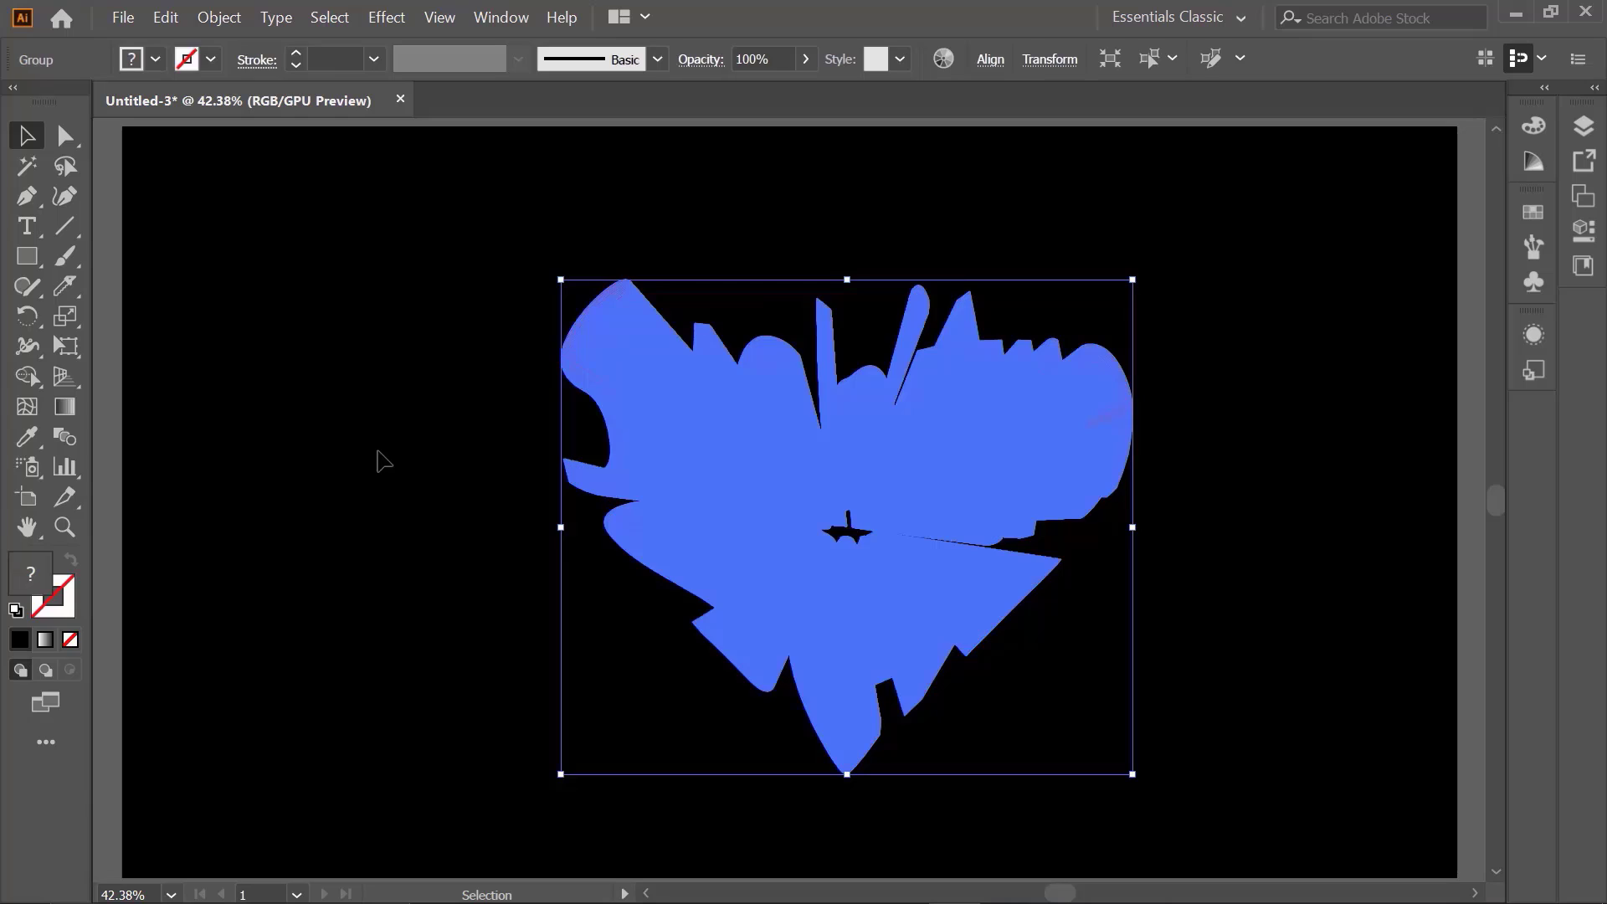
{"action": "left_click", "coordinate": [1053, 216]}
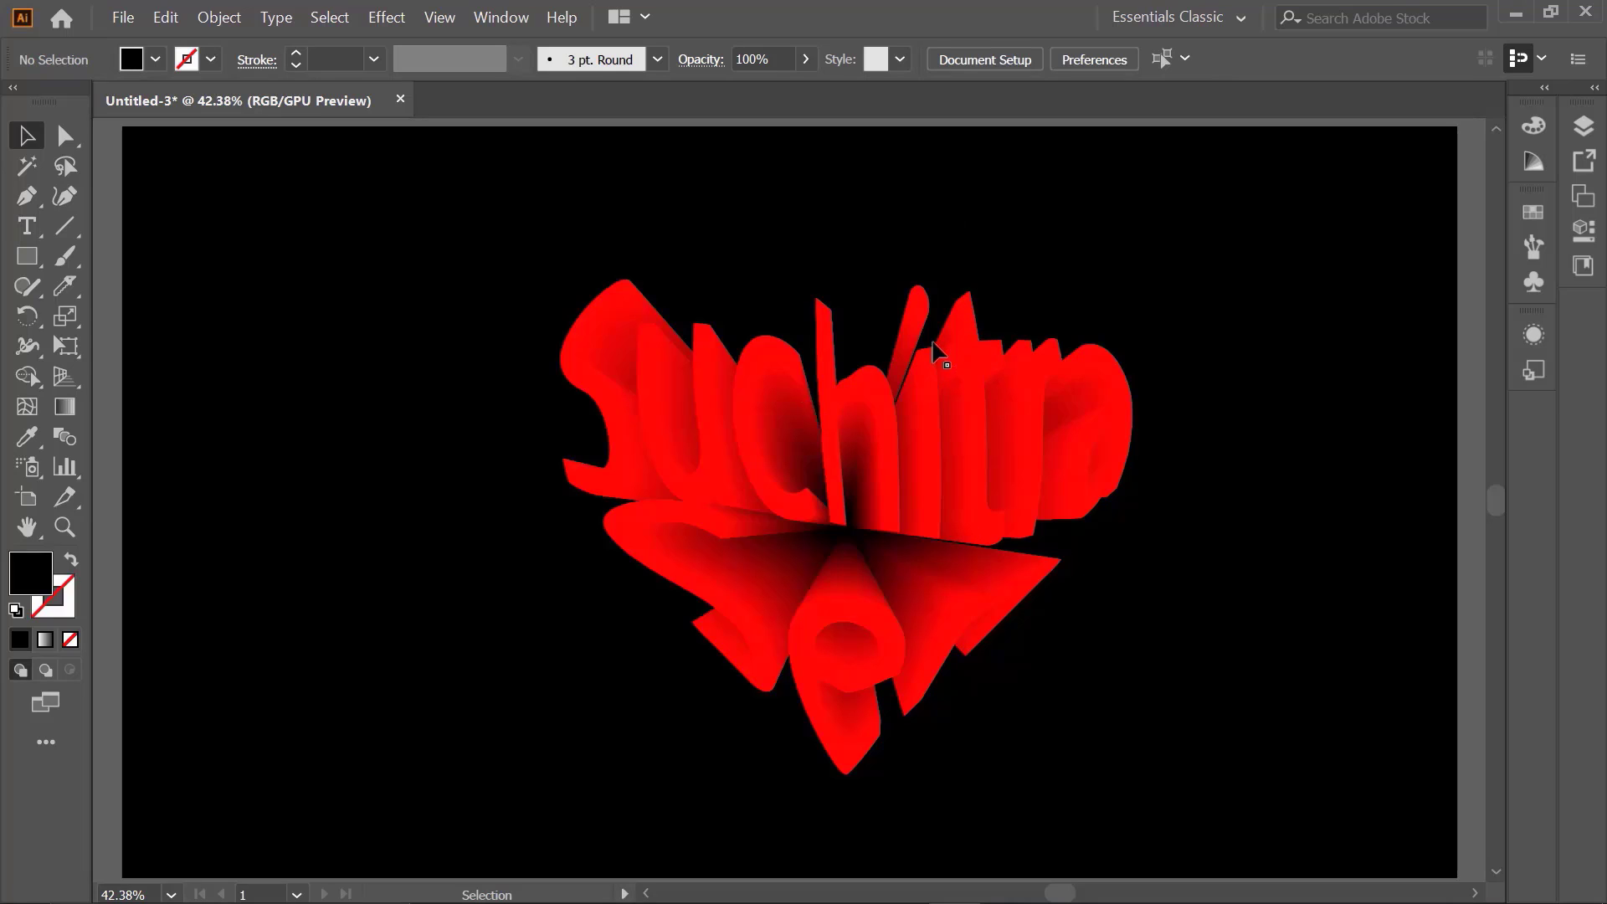
Ungroup the expanded 3D lettering from the right-click menu, then reselect the letter group.
{"action": "left_click", "coordinate": [598, 311]}
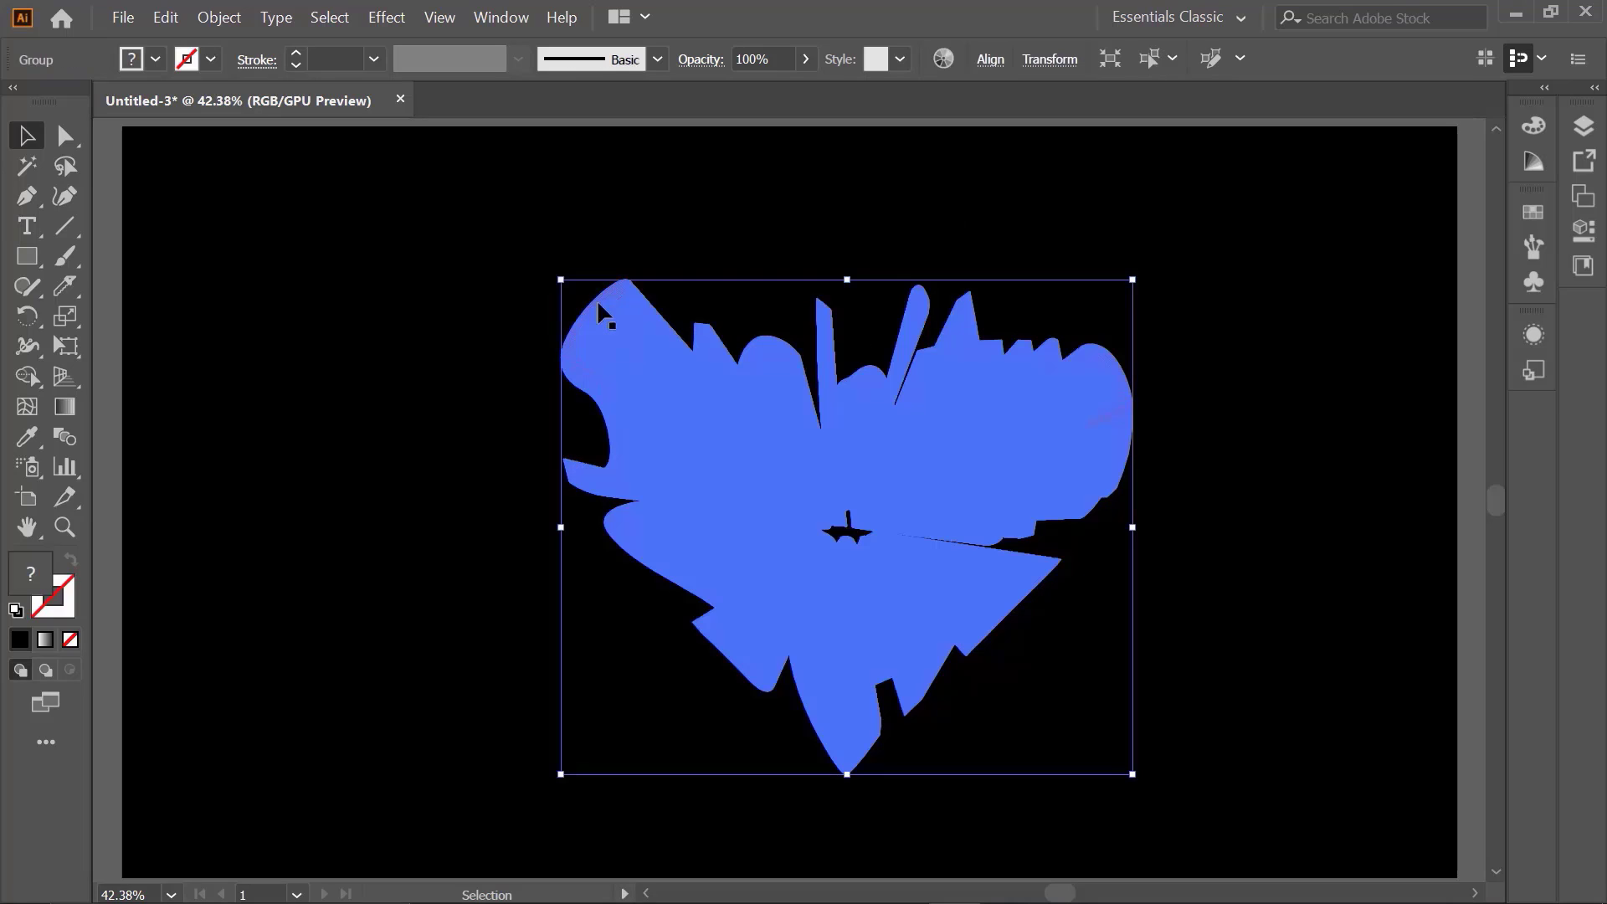
{"action": "right_click", "coordinate": [598, 308]}
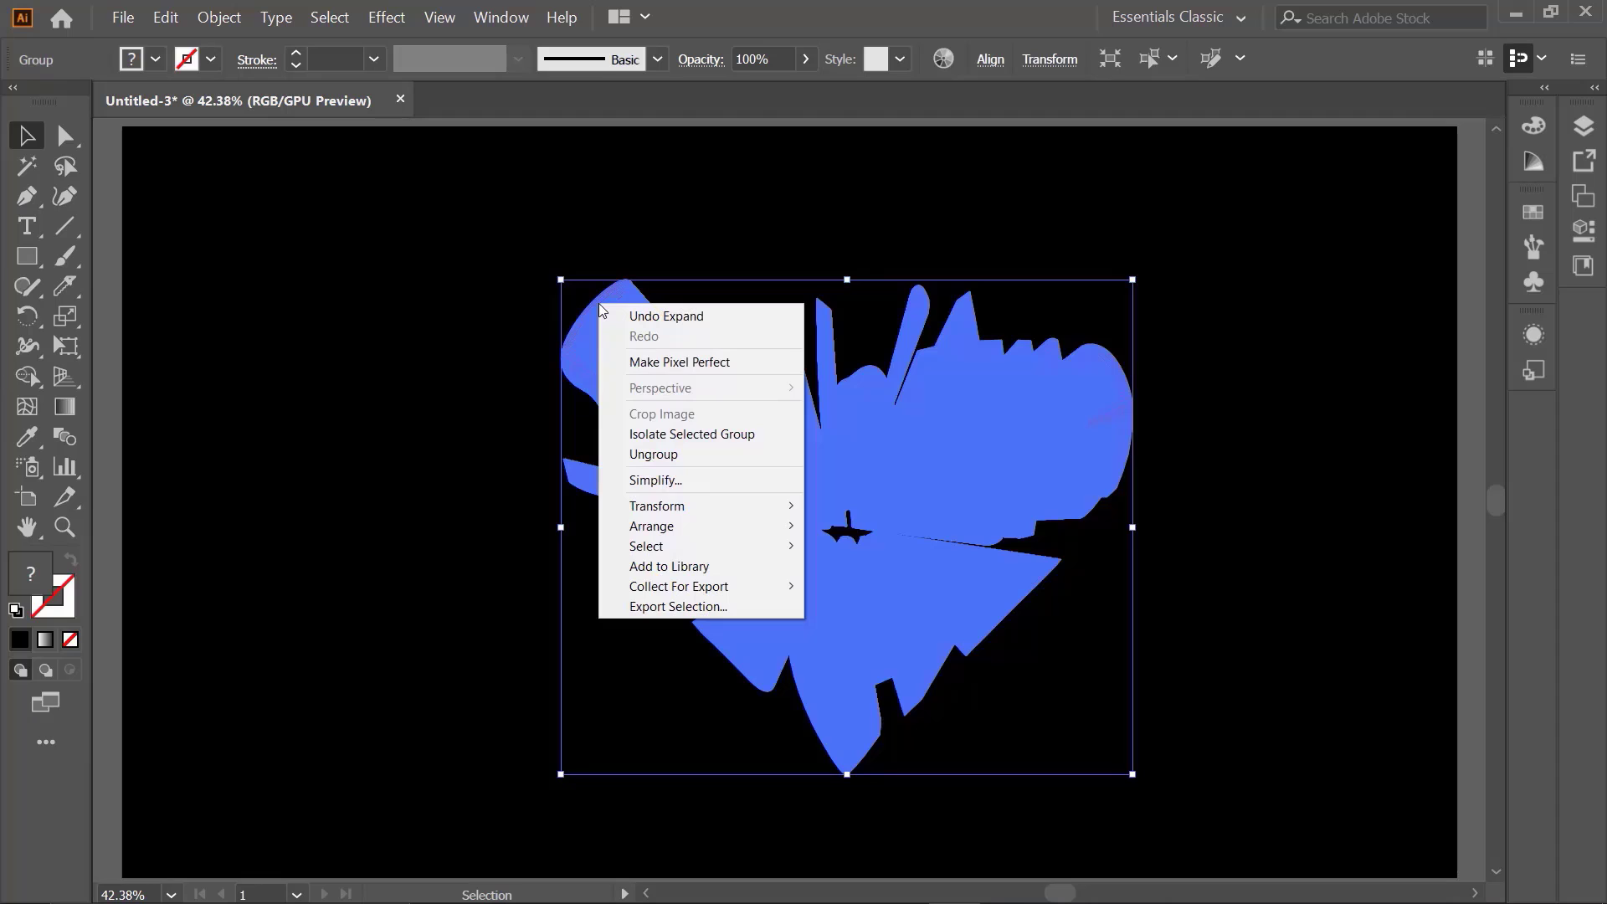
{"action": "left_click", "coordinate": [652, 459]}
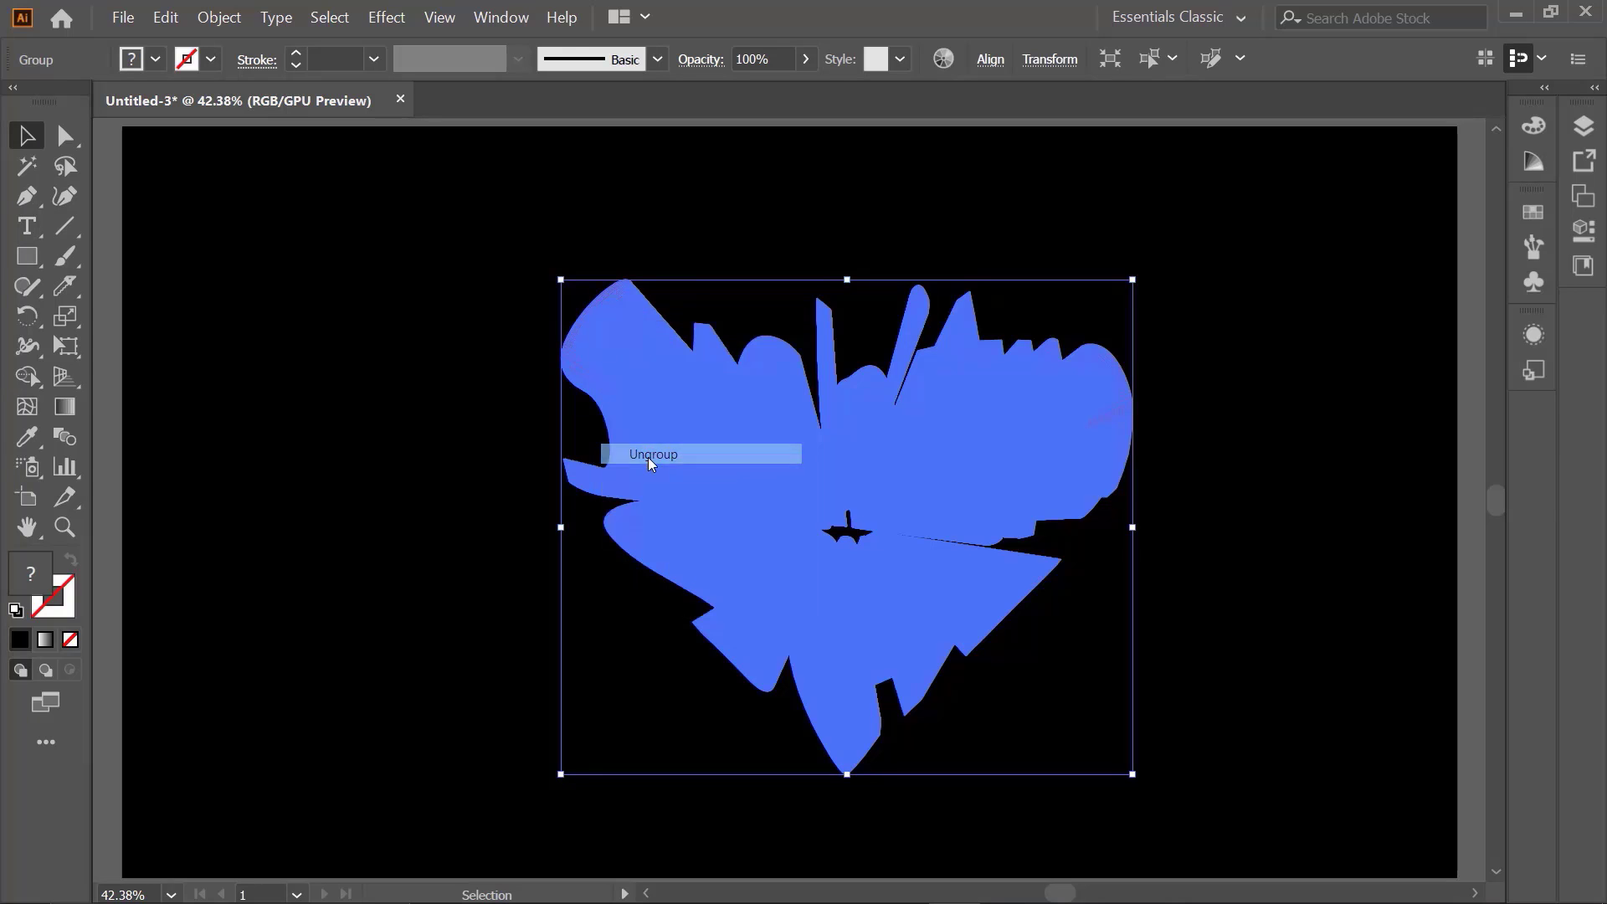
{"action": "left_click", "coordinate": [490, 428]}
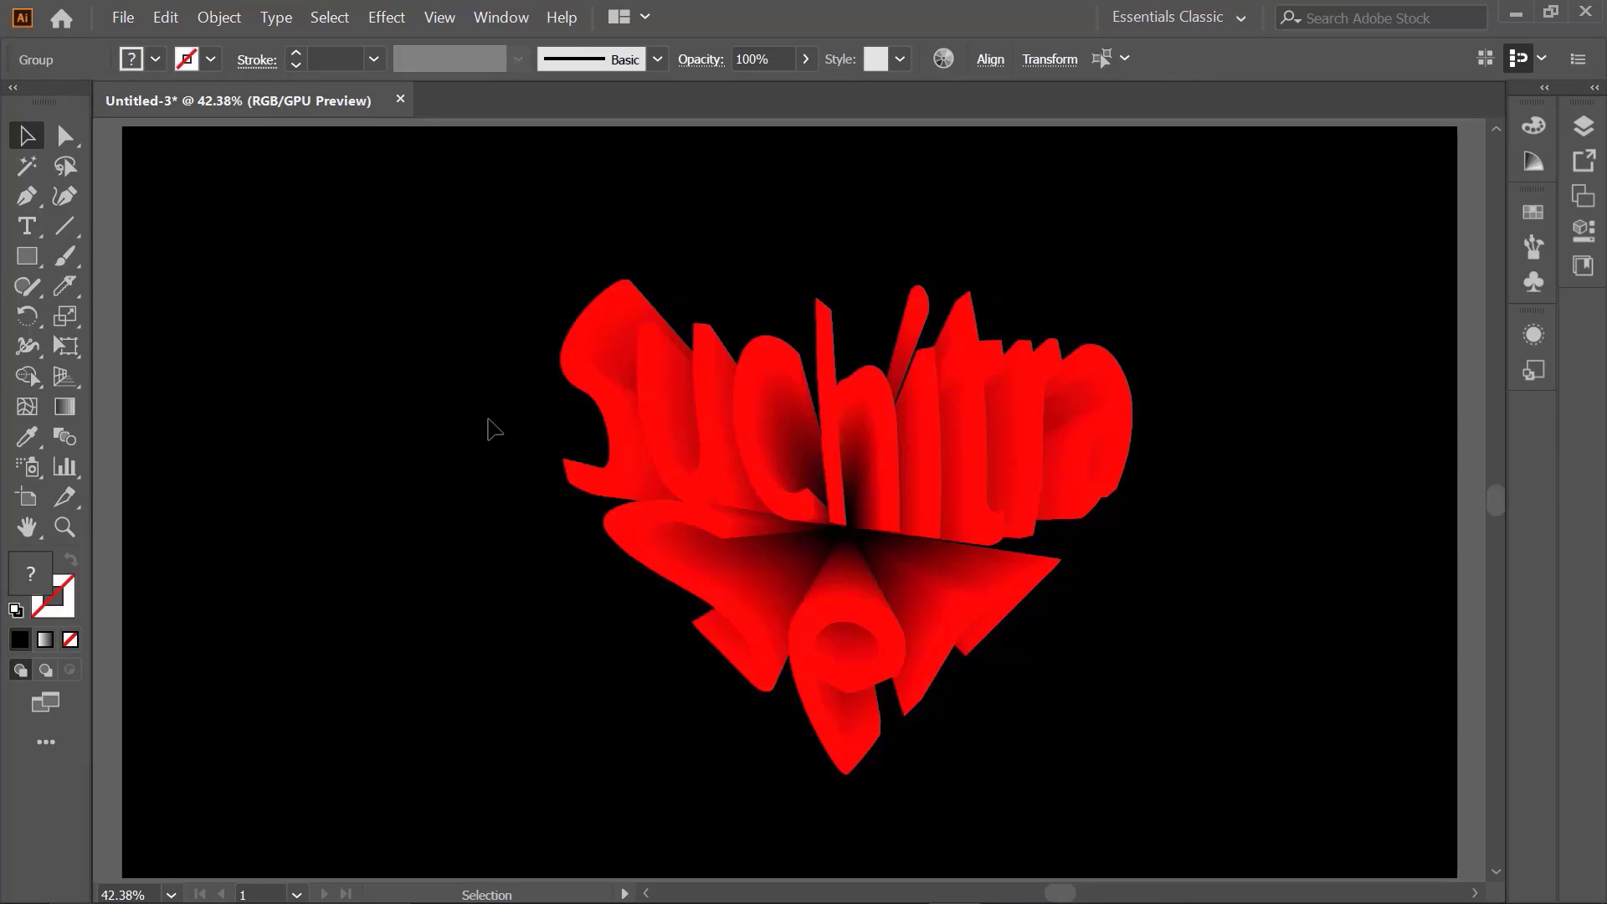
{"action": "left_click", "coordinate": [642, 400]}
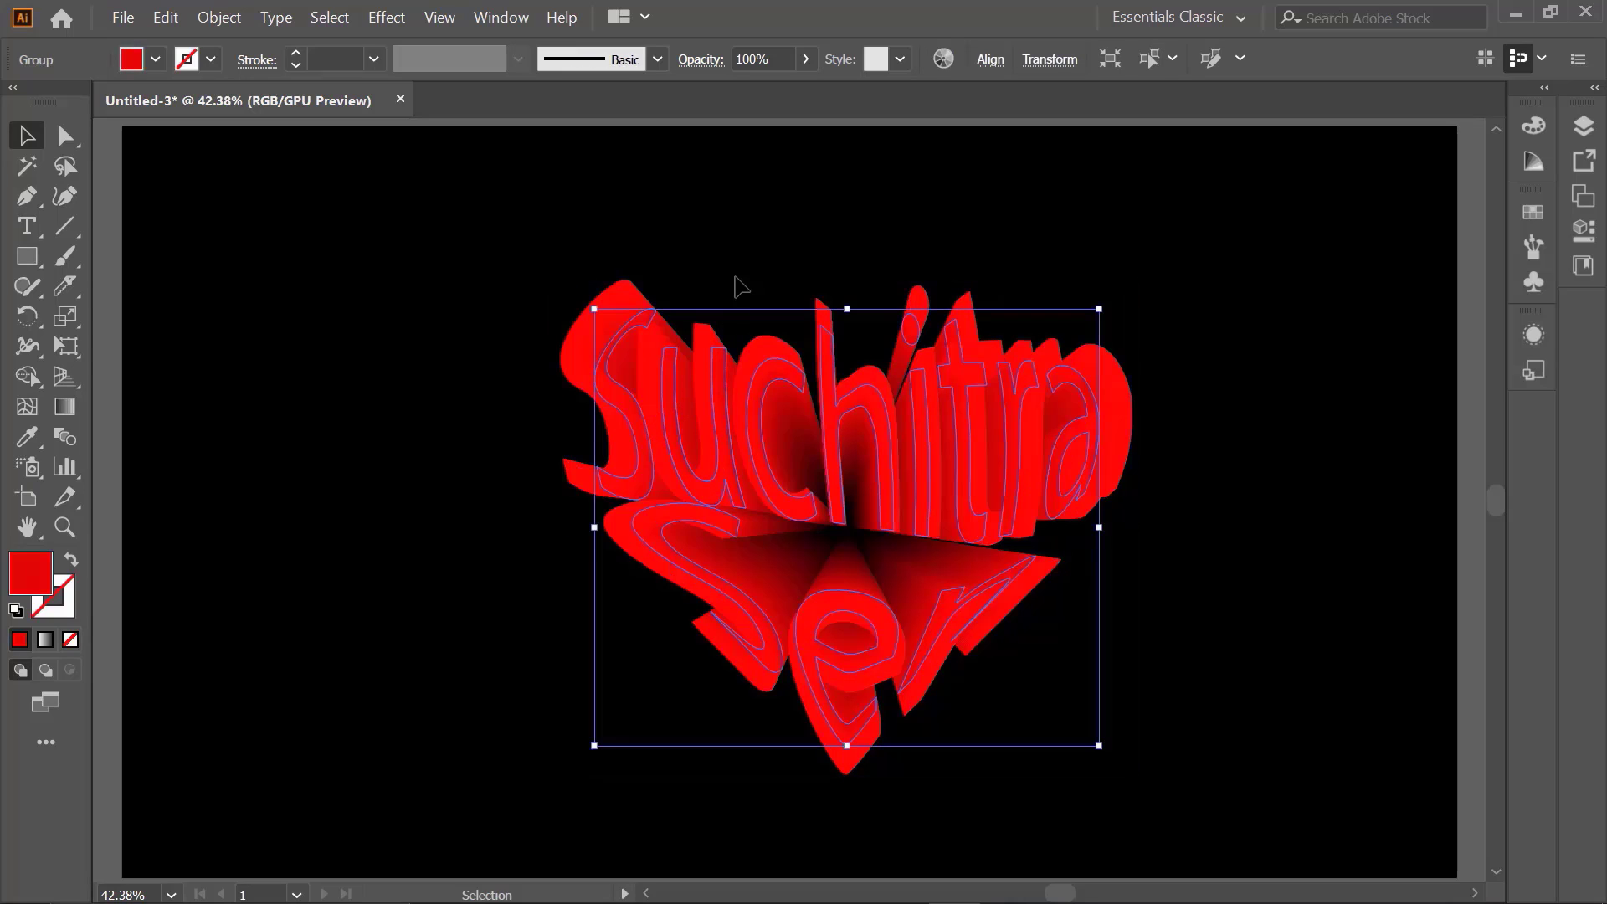
{"action": "left_click", "coordinate": [753, 228]}
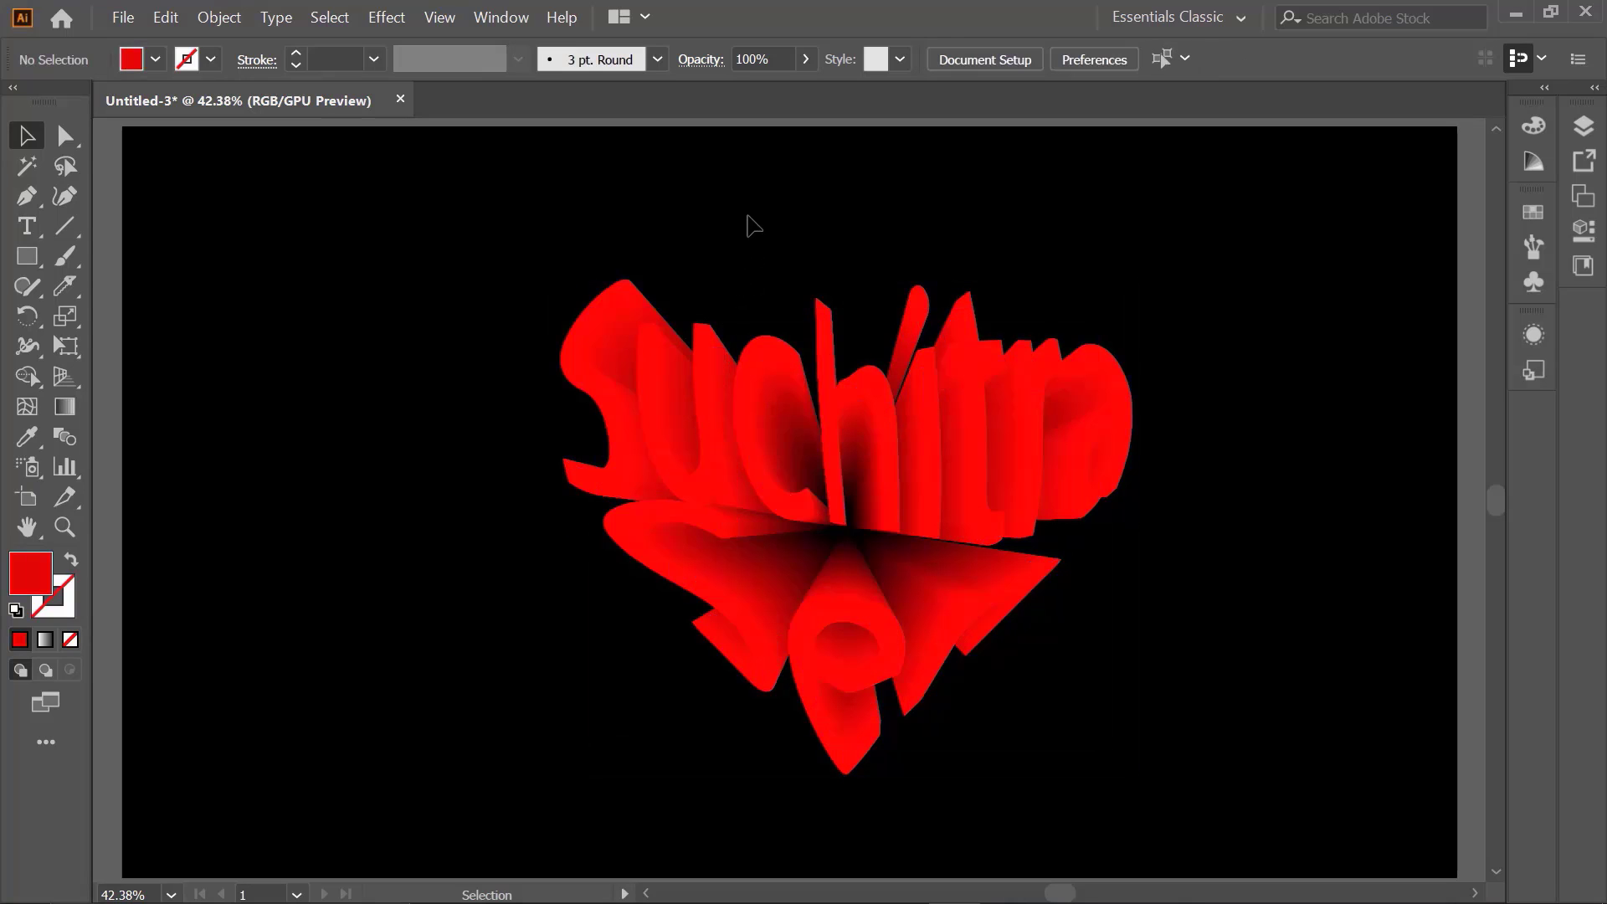
{"action": "left_click", "coordinate": [580, 318]}
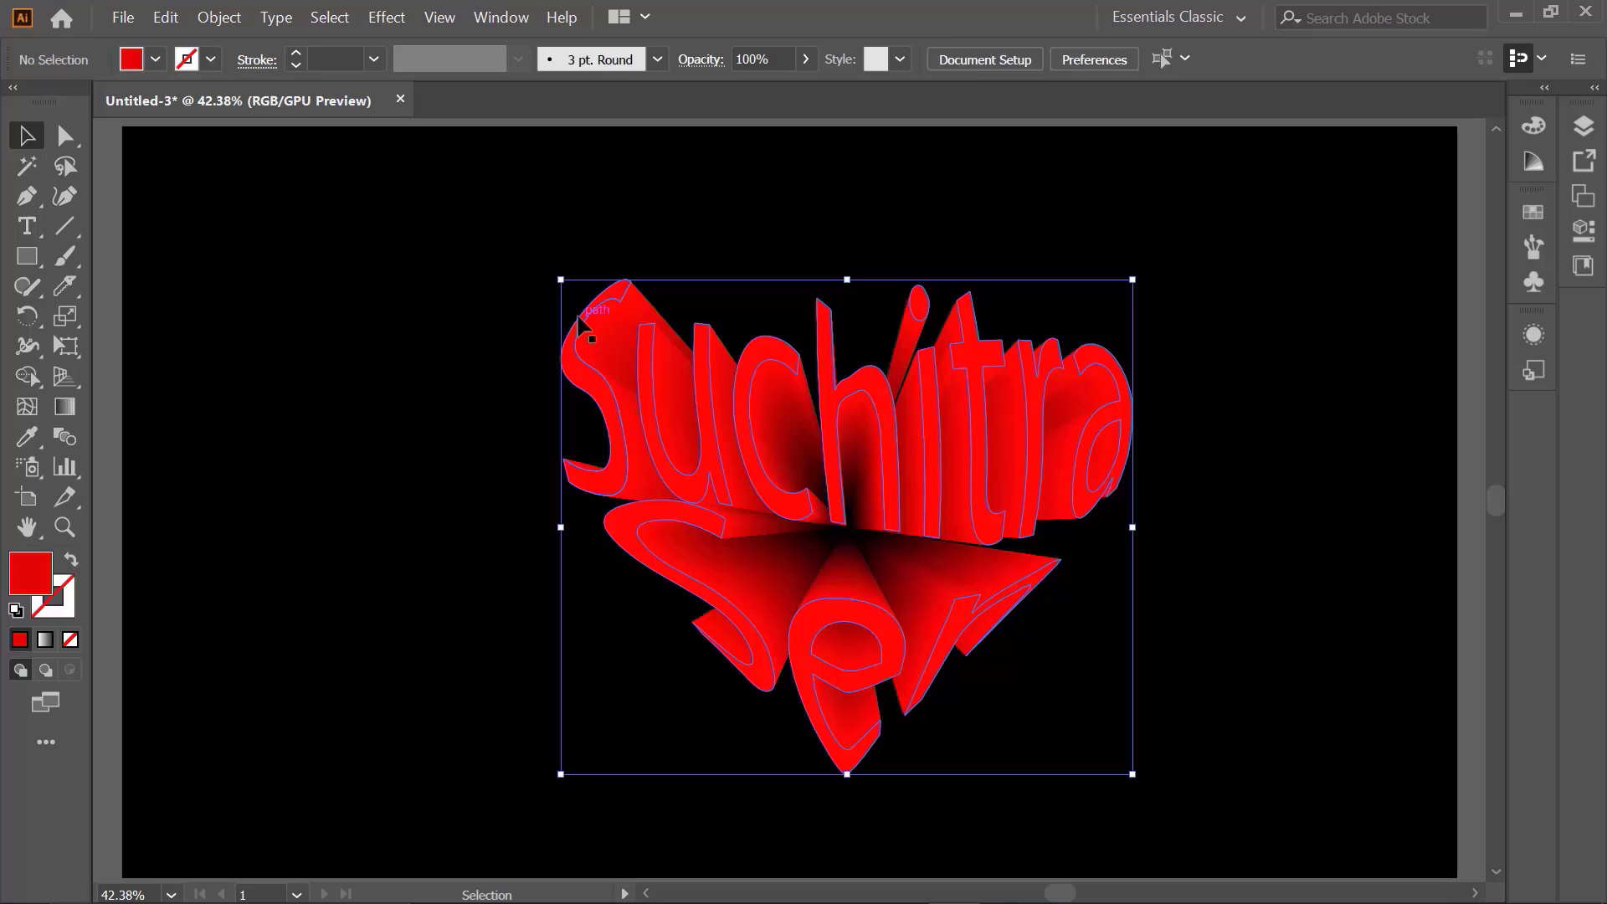
Try pink, blue and green fill swatches on the letter faces, keeping the pink gradient.
{"action": "left_click", "coordinate": [131, 58]}
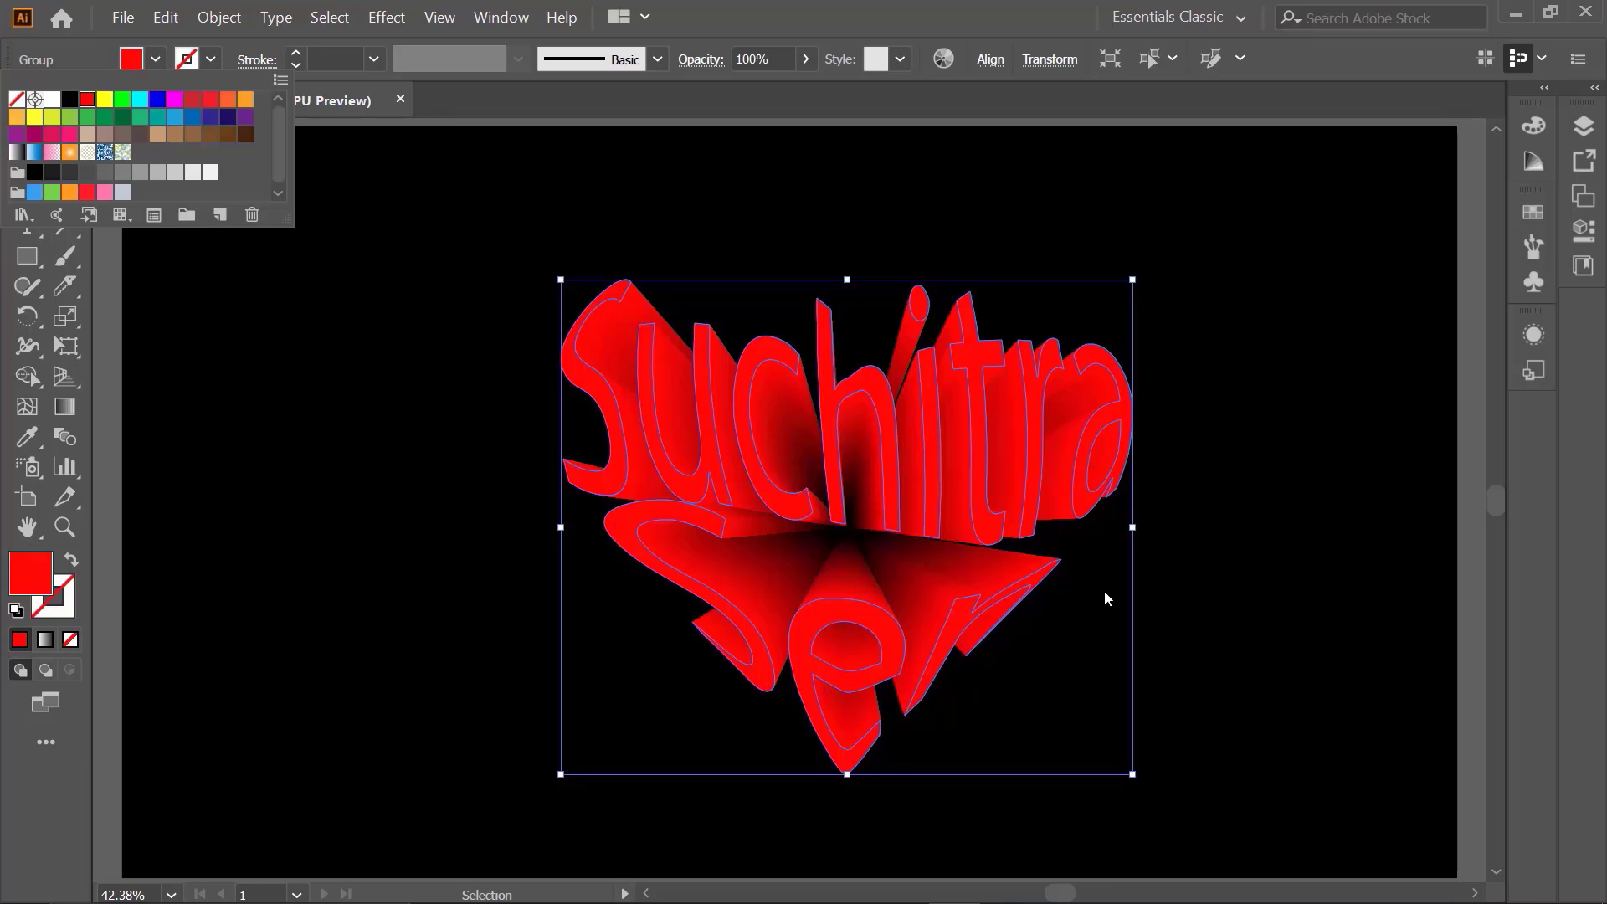
{"action": "left_click", "coordinate": [51, 153]}
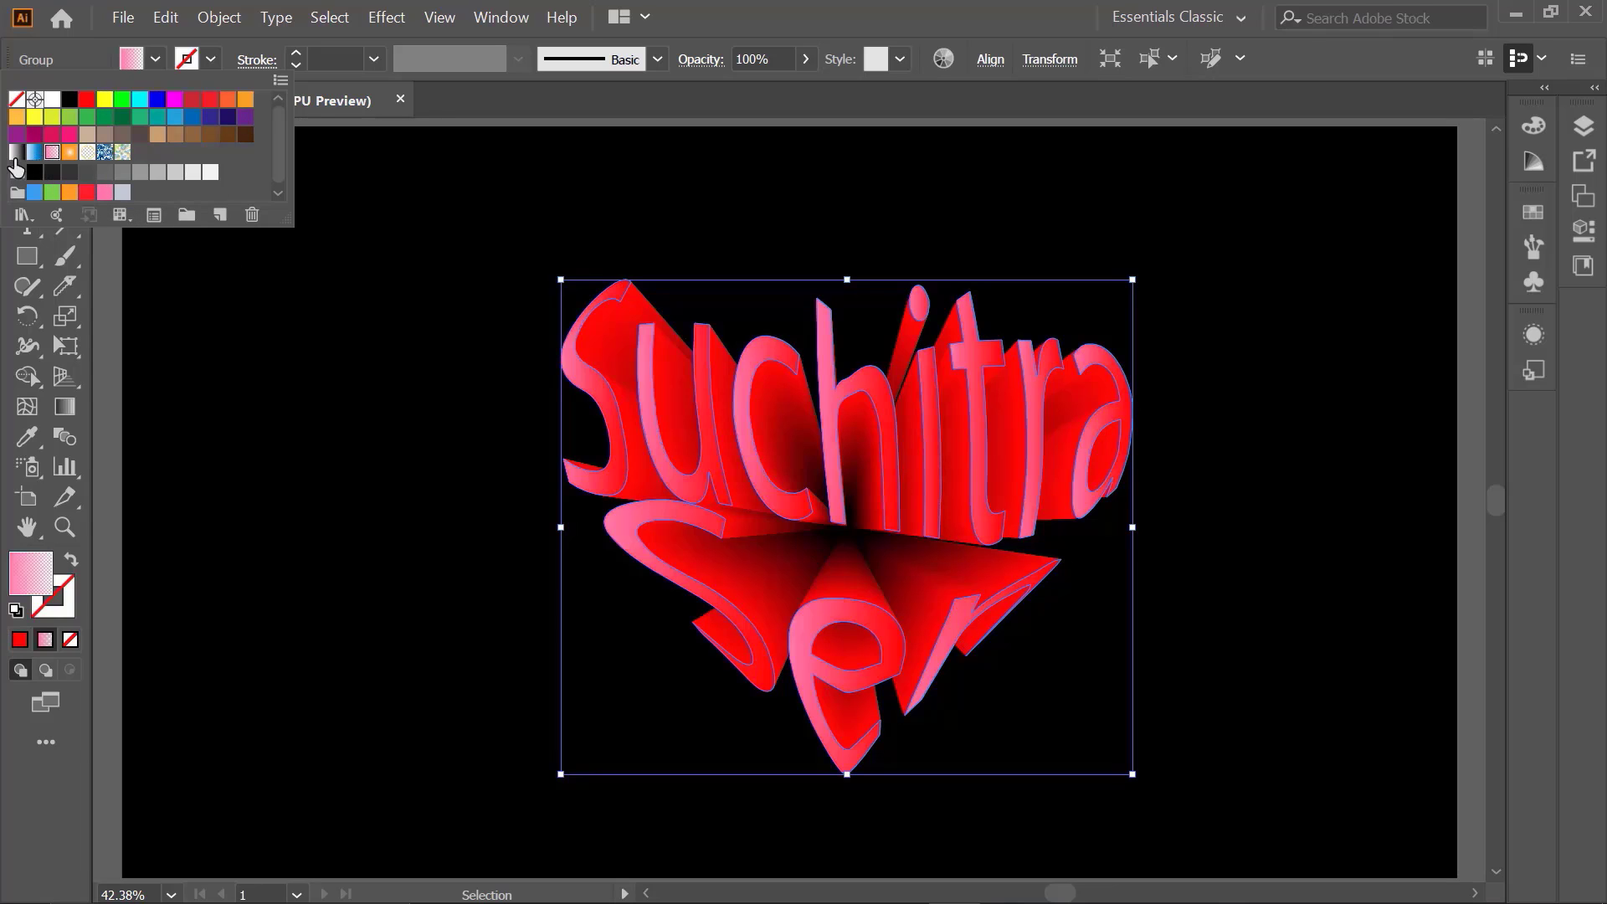
{"action": "left_click", "coordinate": [33, 153]}
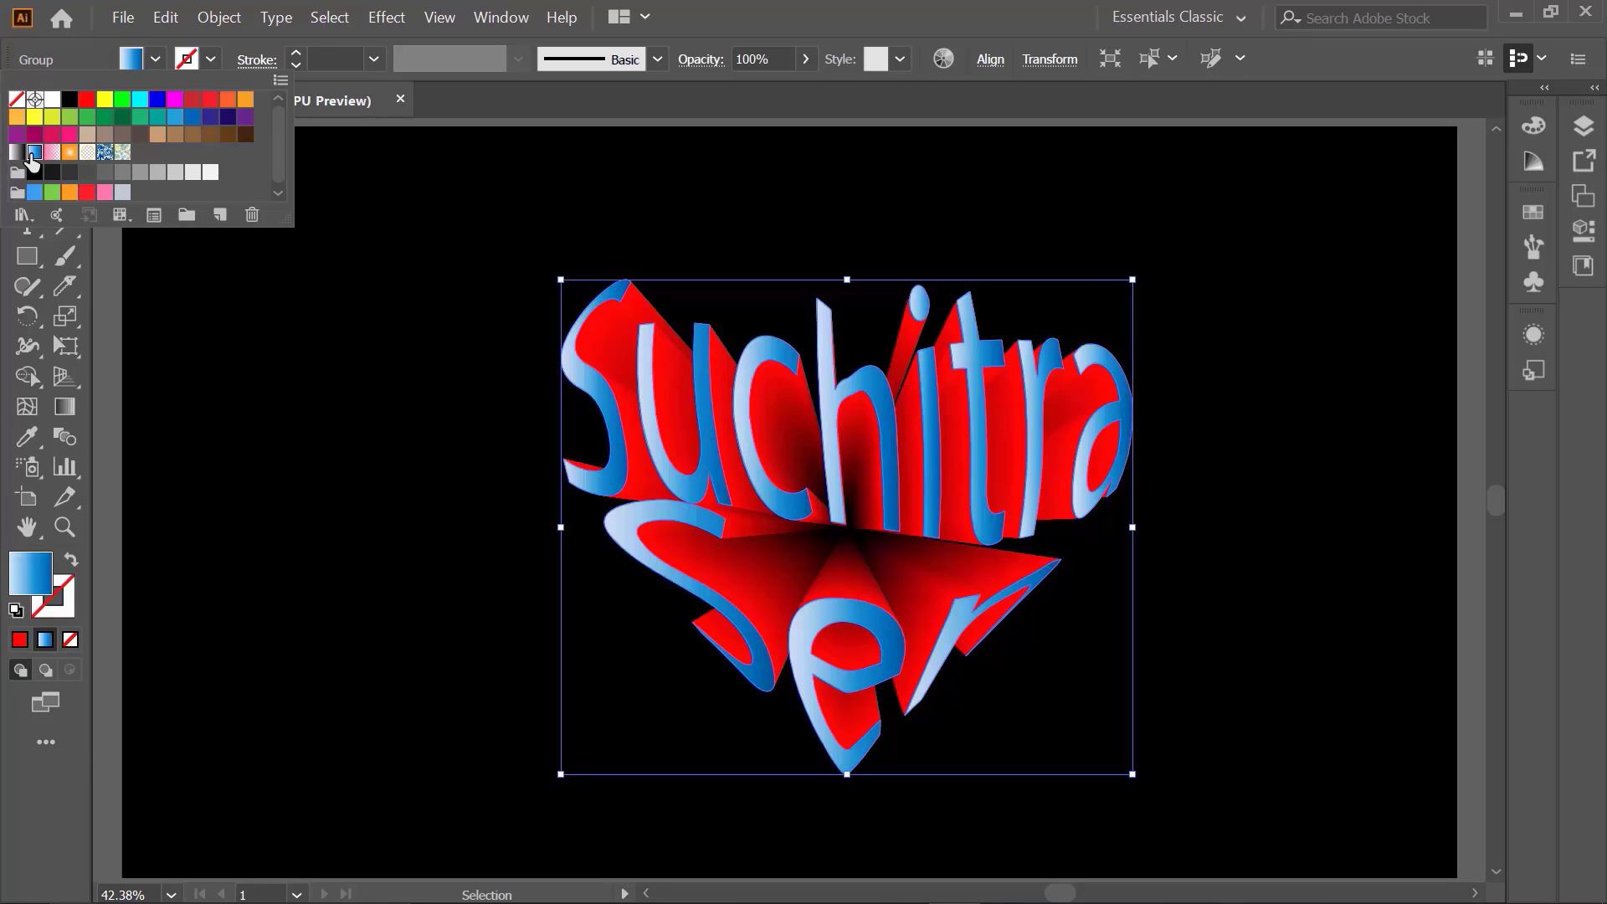
{"action": "left_click", "coordinate": [71, 117]}
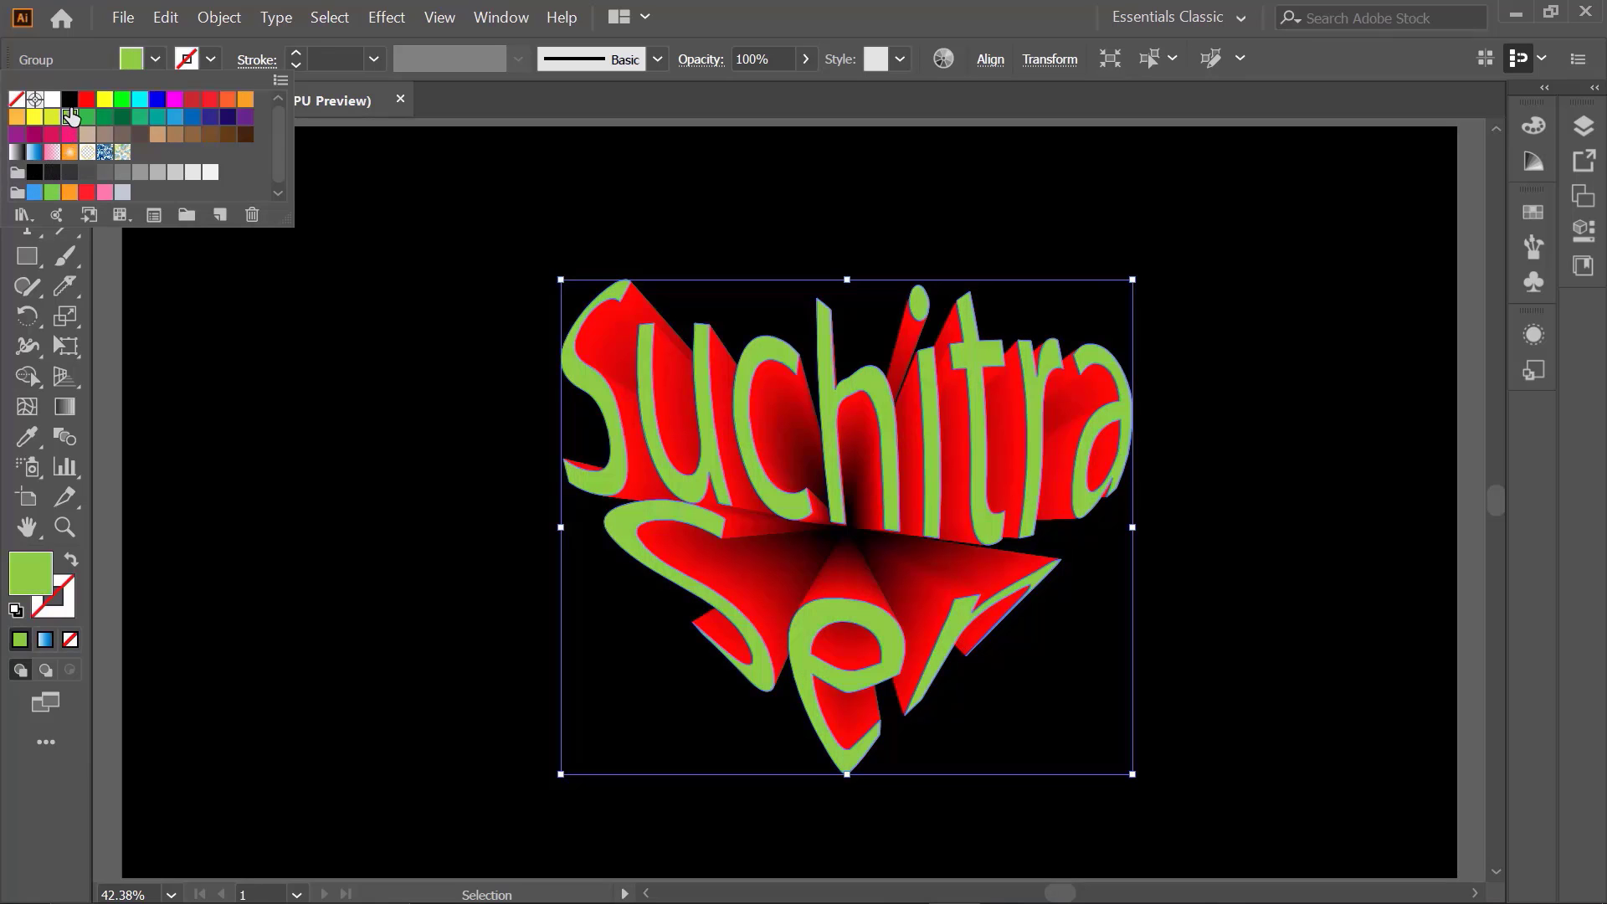
{"action": "left_click", "coordinate": [52, 153]}
{"action": "left_click", "coordinate": [465, 242]}
{"action": "left_click", "coordinate": [477, 320]}
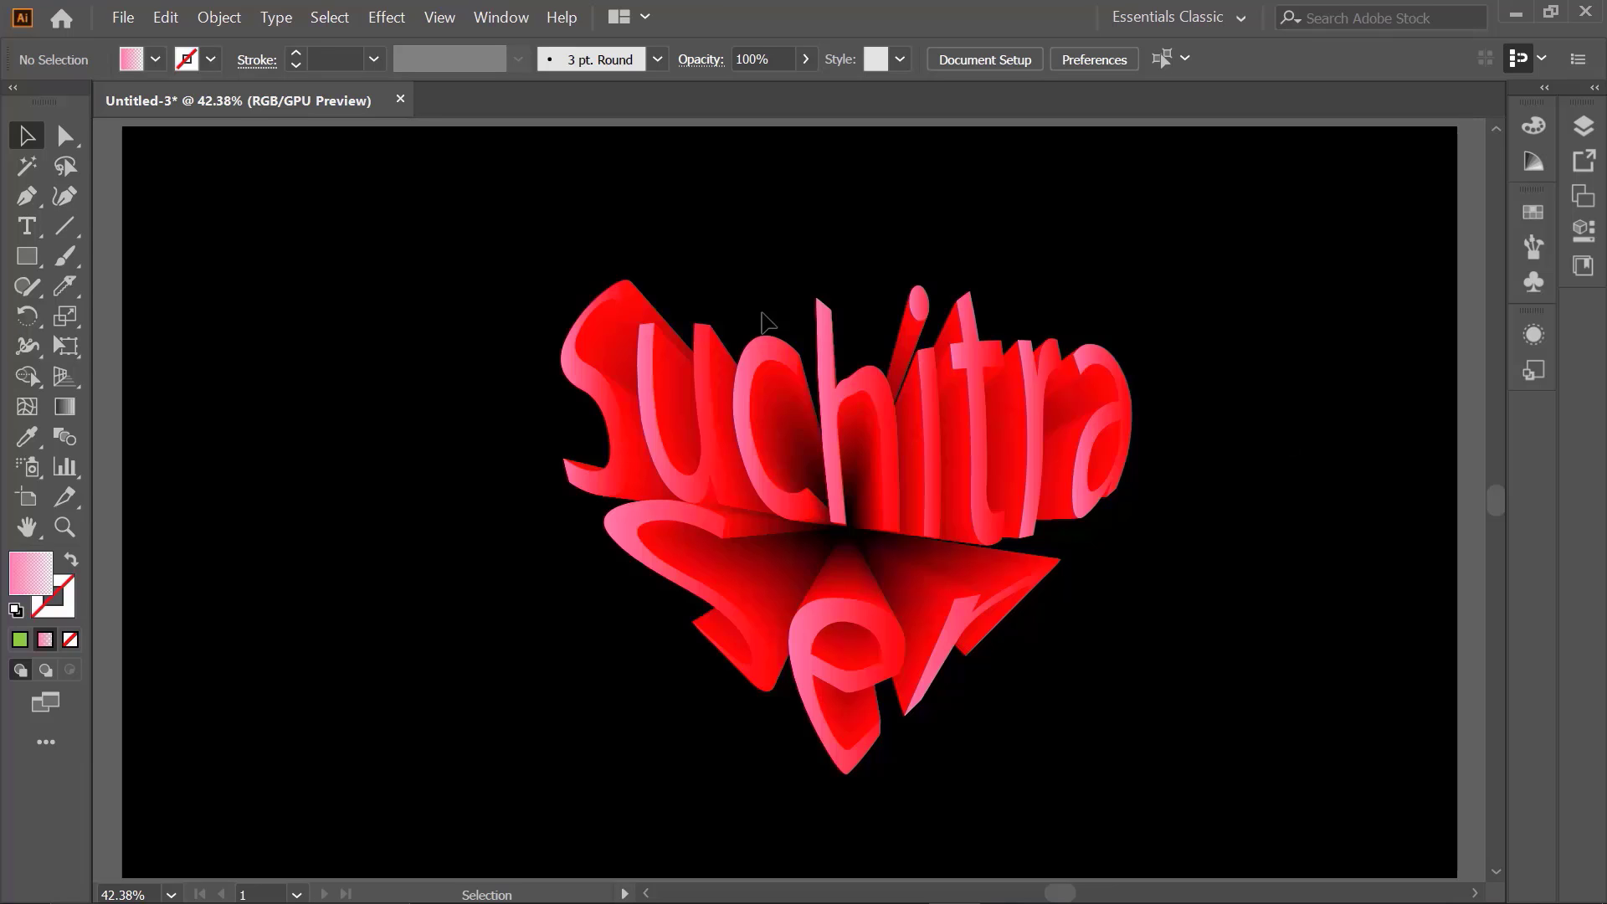
Drag the 3D lettering group to the artboard's left edge.
{"action": "left_click_drag", "start_coordinate": [563, 273], "coordinate": [1184, 782]}
{"action": "left_click_drag", "start_coordinate": [932, 475], "coordinate": [522, 454]}
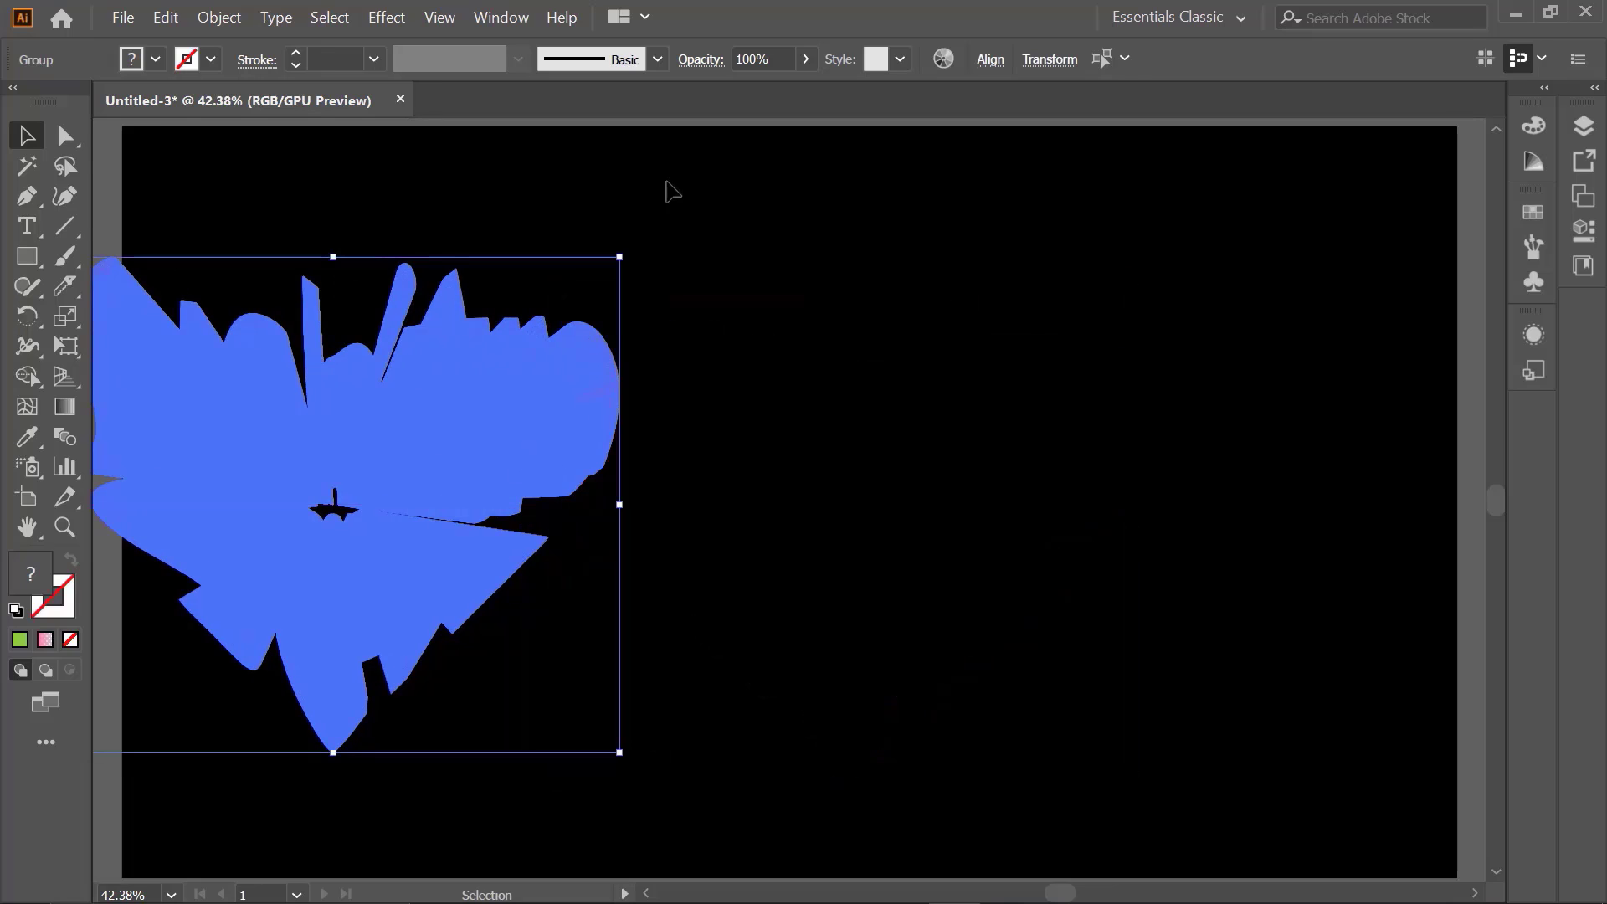
{"action": "left_click", "coordinate": [680, 354]}
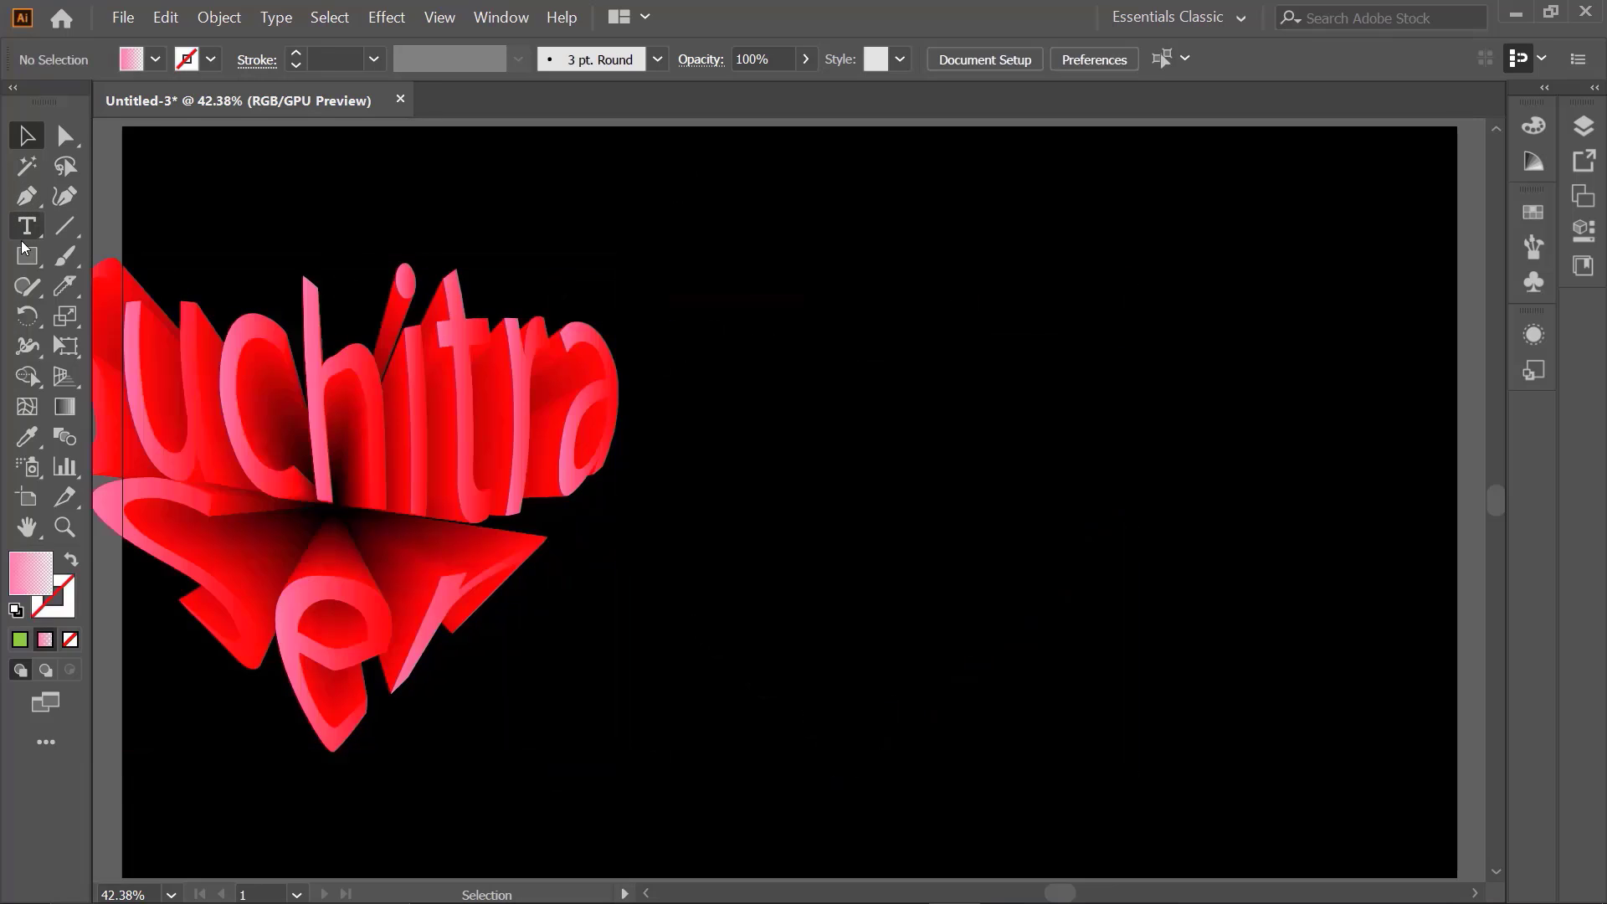
Draw a large test circle, slice it twice with the Knife, delete it, and reselect the lettering.
{"action": "left_click_drag", "start_coordinate": [27, 257], "coordinate": [118, 317]}
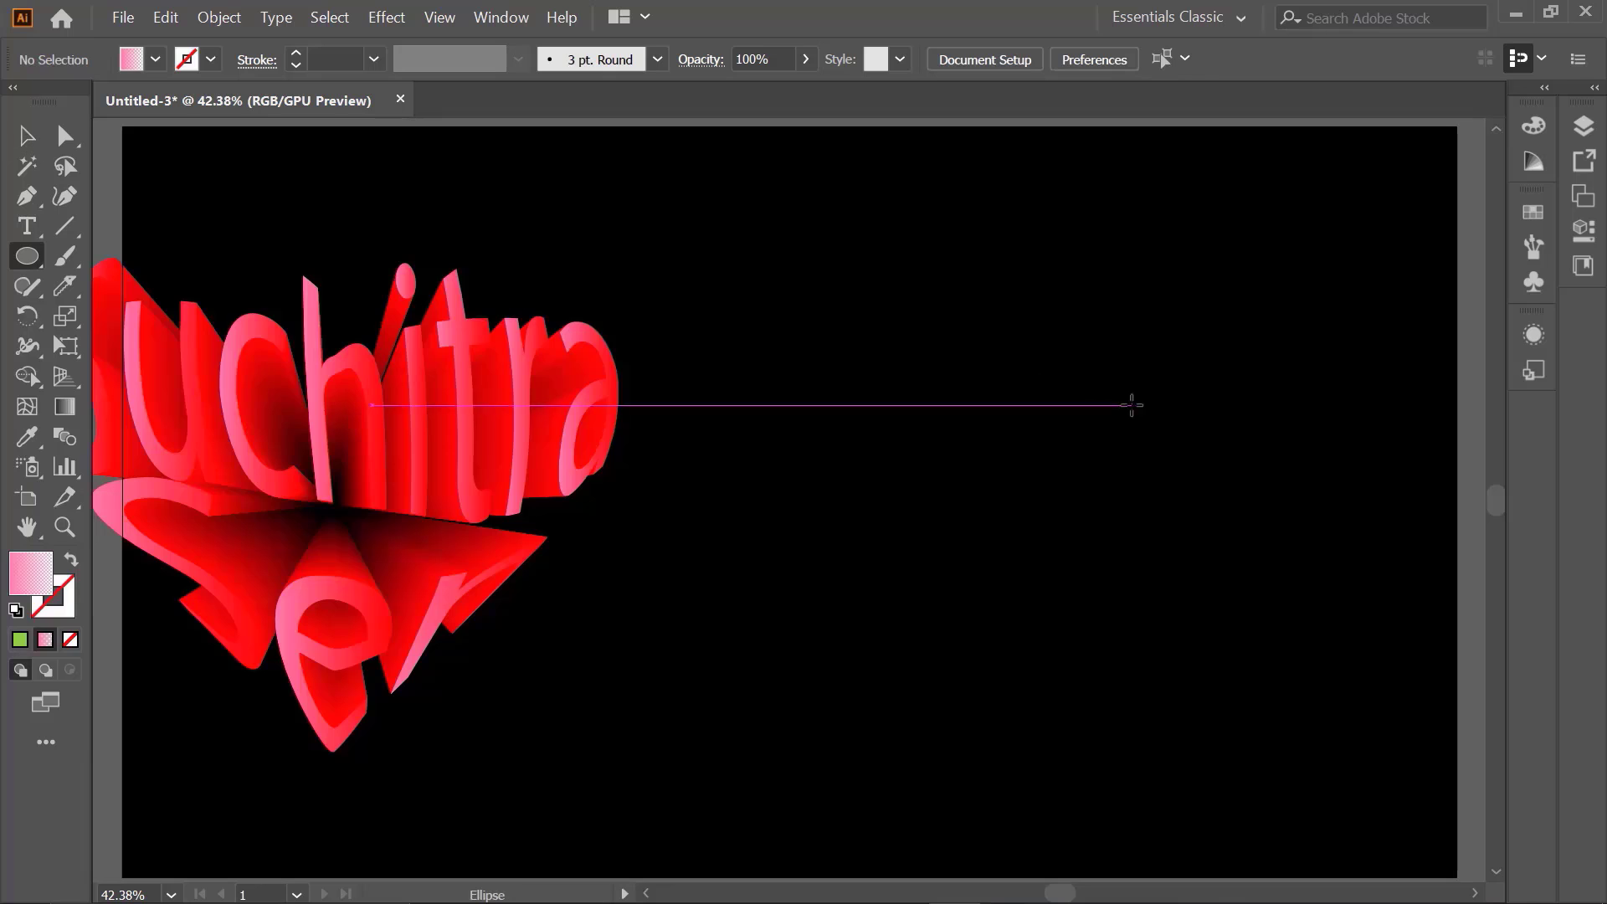
{"action": "left_click_drag", "start_coordinate": [1098, 473], "coordinate": [1262, 760]}
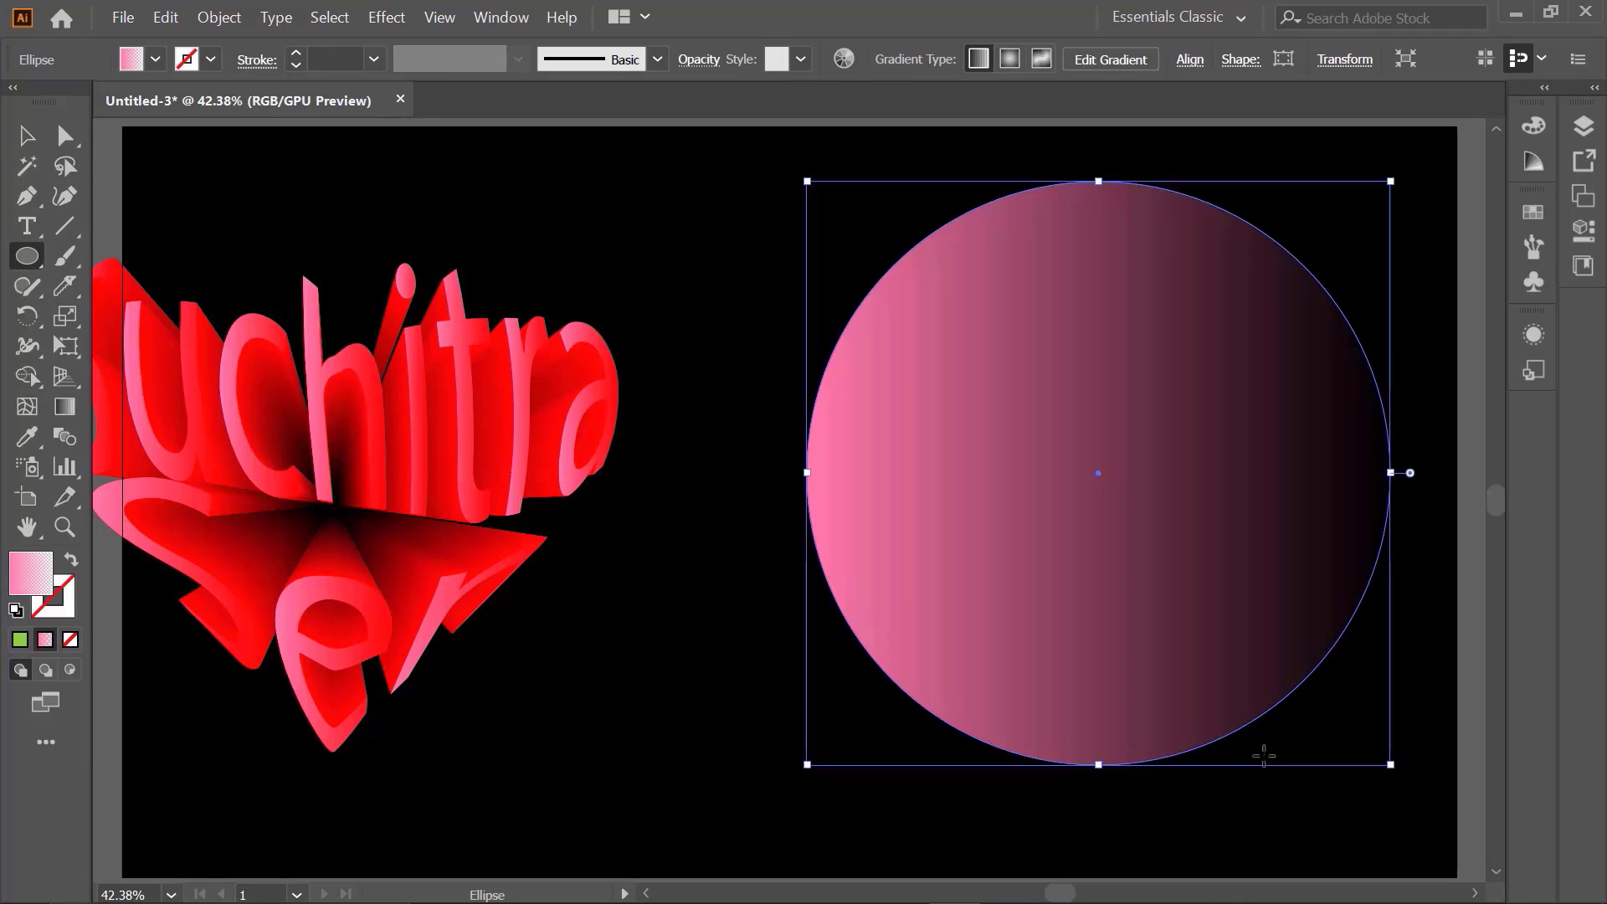
{"action": "left_click", "coordinate": [64, 285]}
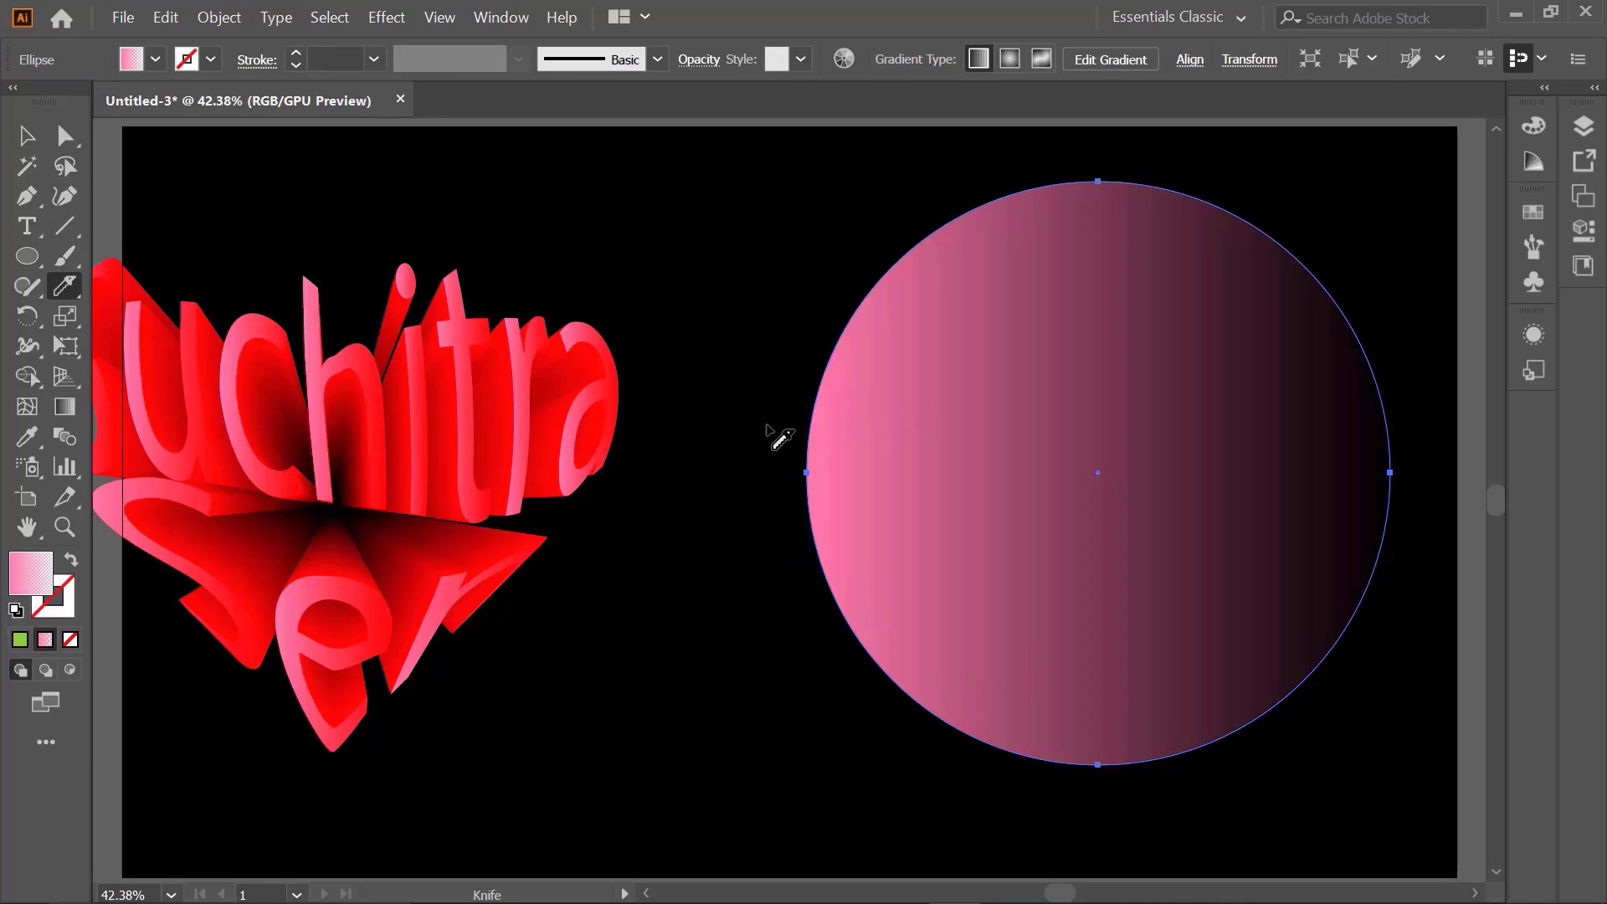
{"action": "mouse_move", "coordinate": [777, 395]}
{"action": "left_mouse_down"}
{"action": "mouse_move", "coordinate": [907, 400]}
{"action": "mouse_move", "coordinate": [1356, 245]}
{"action": "left_mouse_up"}
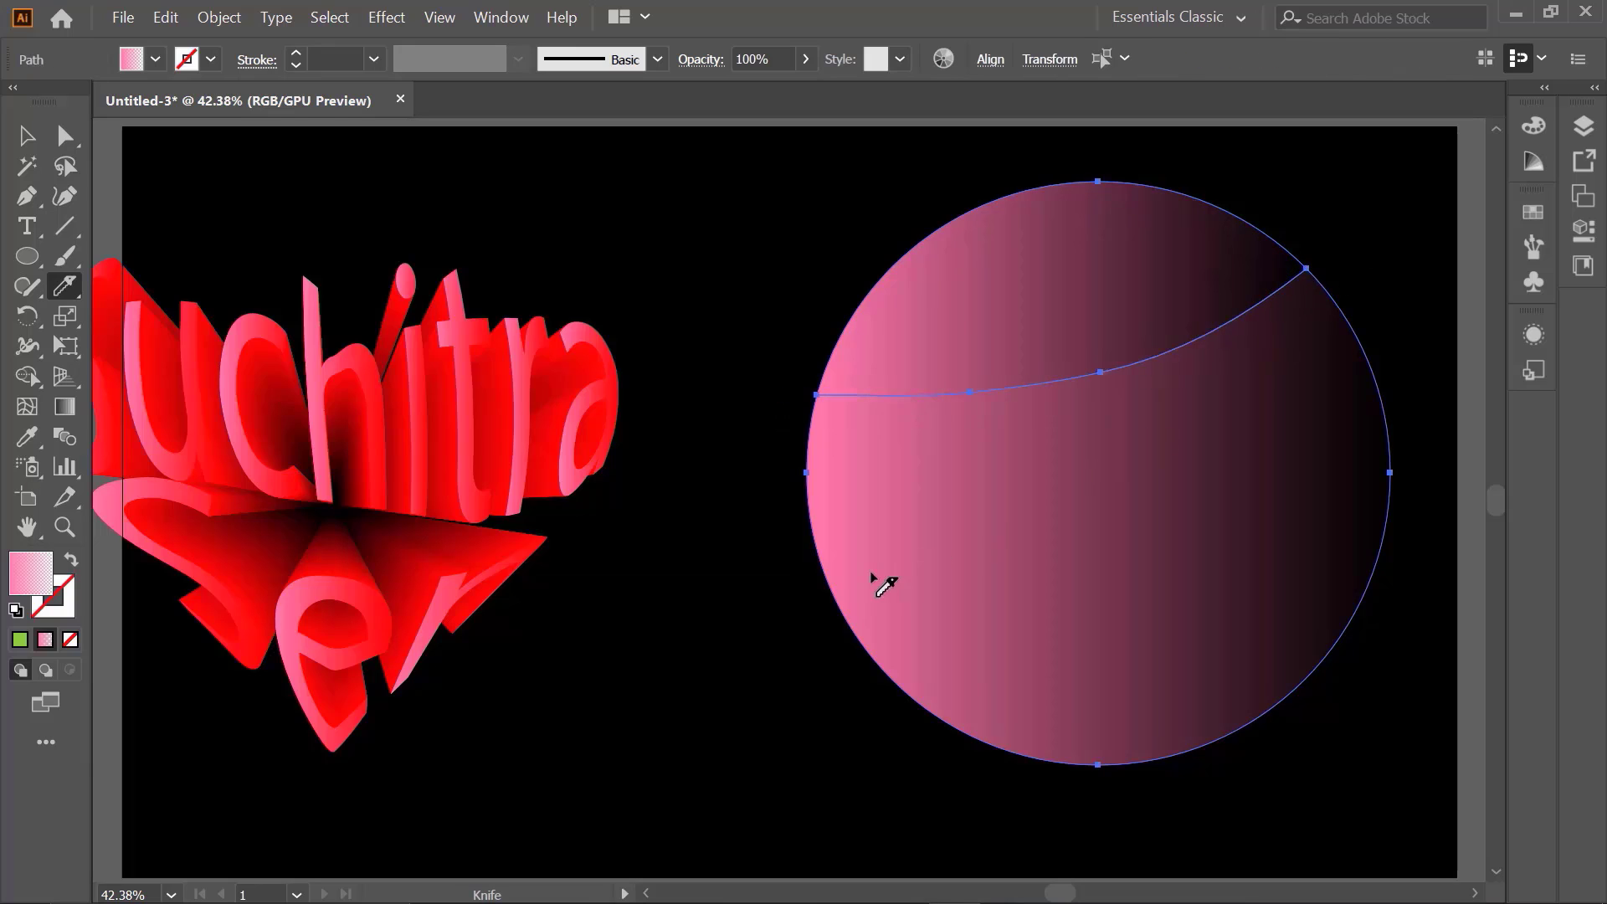
{"action": "mouse_move", "coordinate": [826, 649]}
{"action": "left_mouse_down"}
{"action": "mouse_move", "coordinate": [1306, 543]}
{"action": "mouse_move", "coordinate": [1410, 599]}
{"action": "left_mouse_up"}
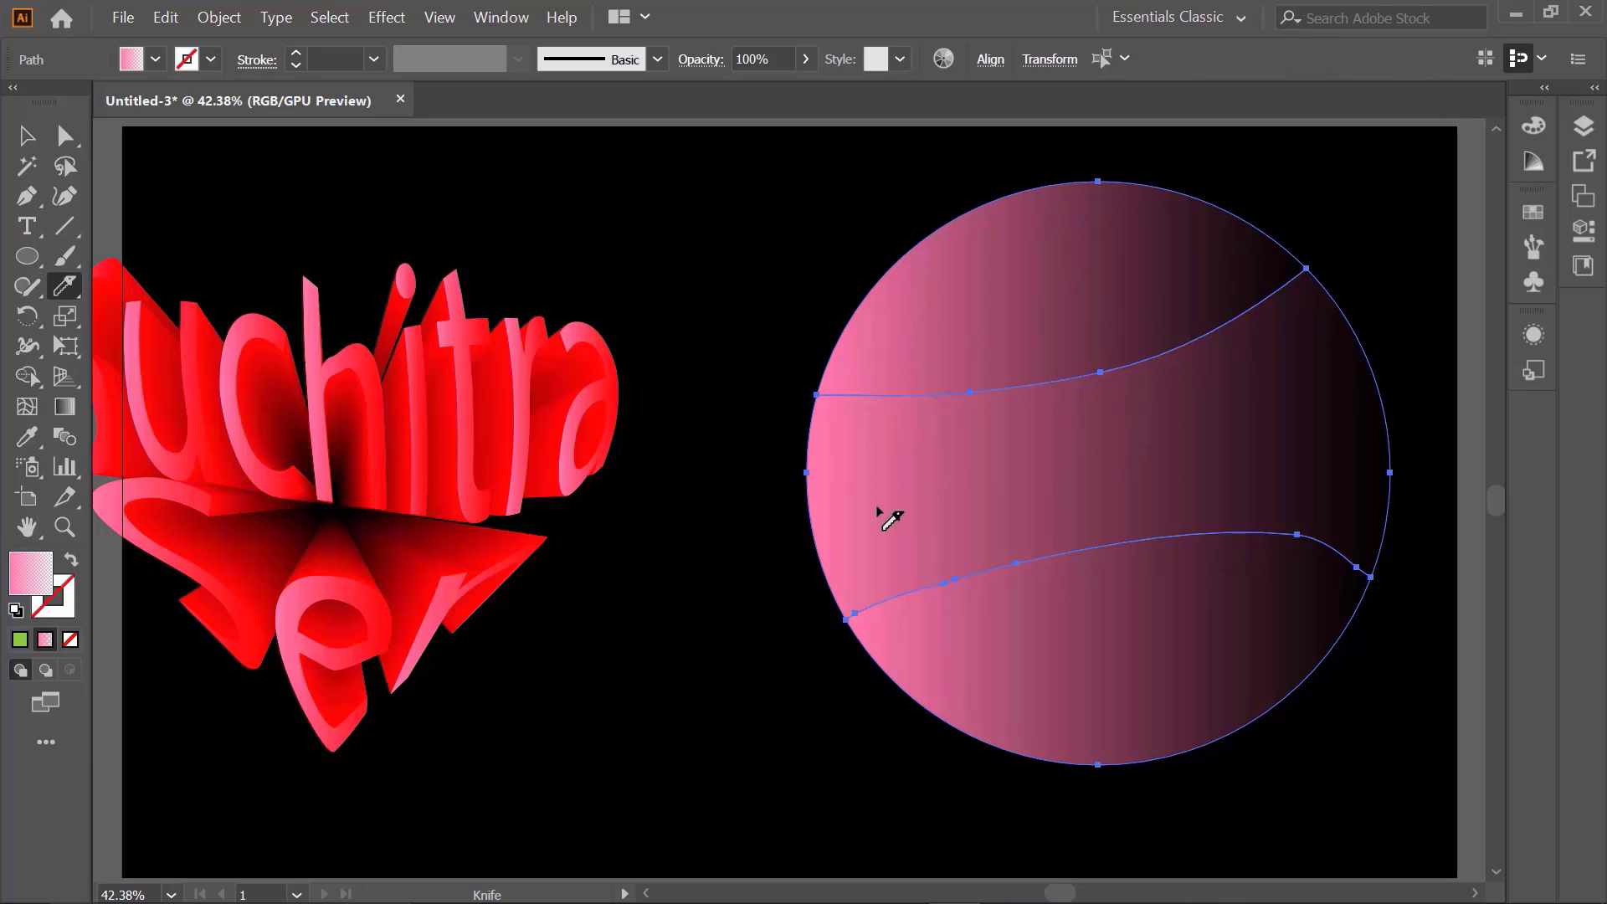
{"action": "left_click", "coordinate": [25, 135]}
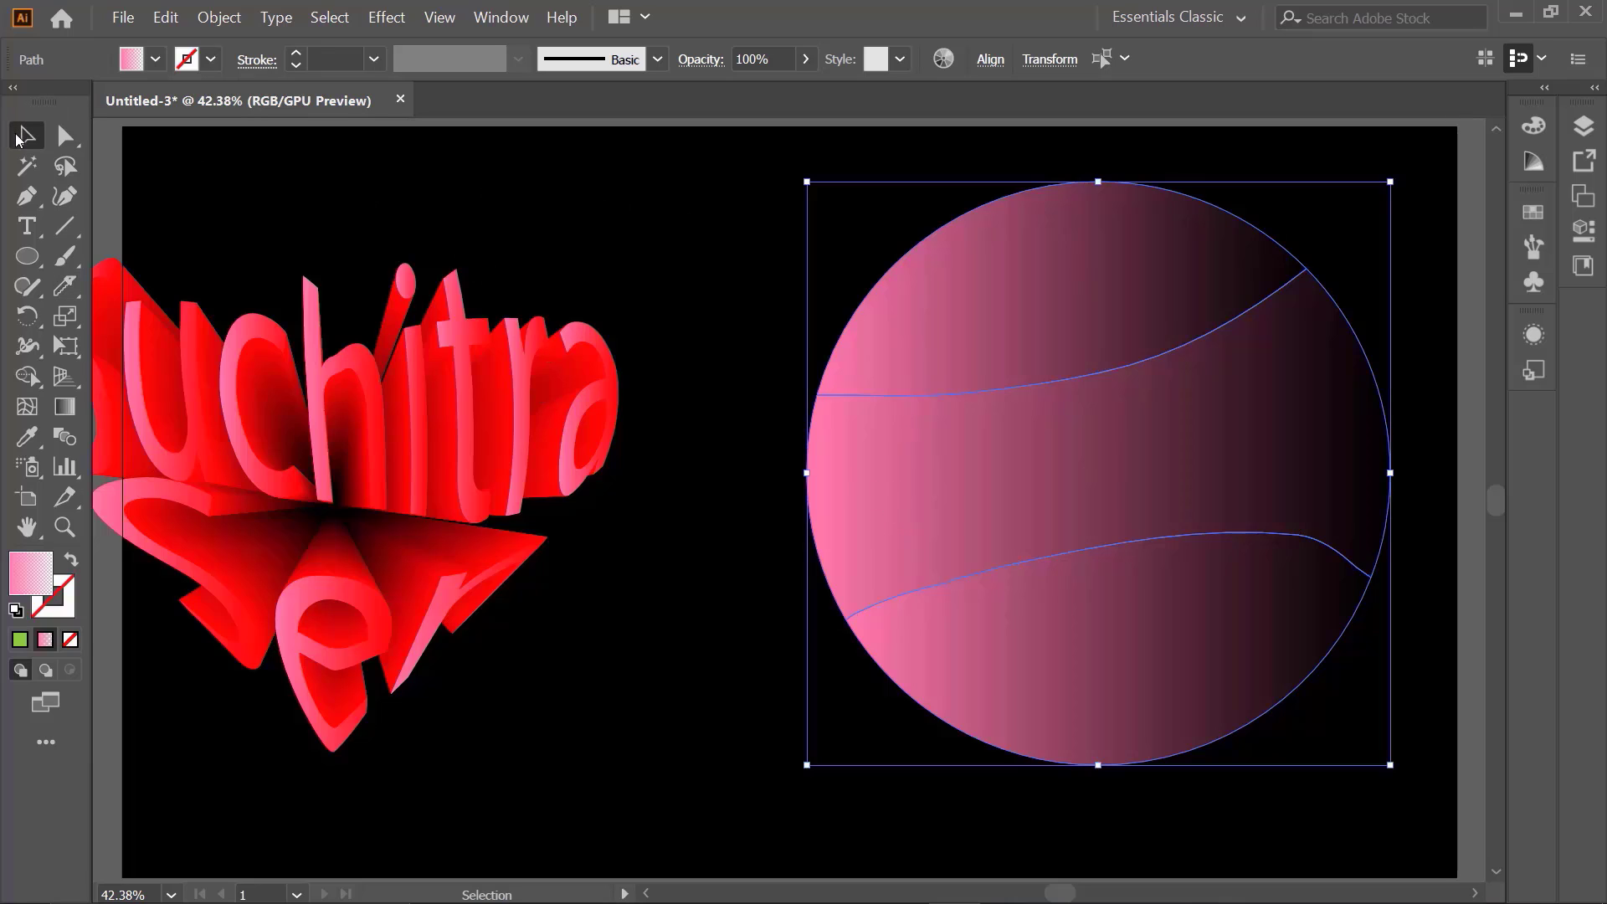
{"action": "key", "text": "Delete"}
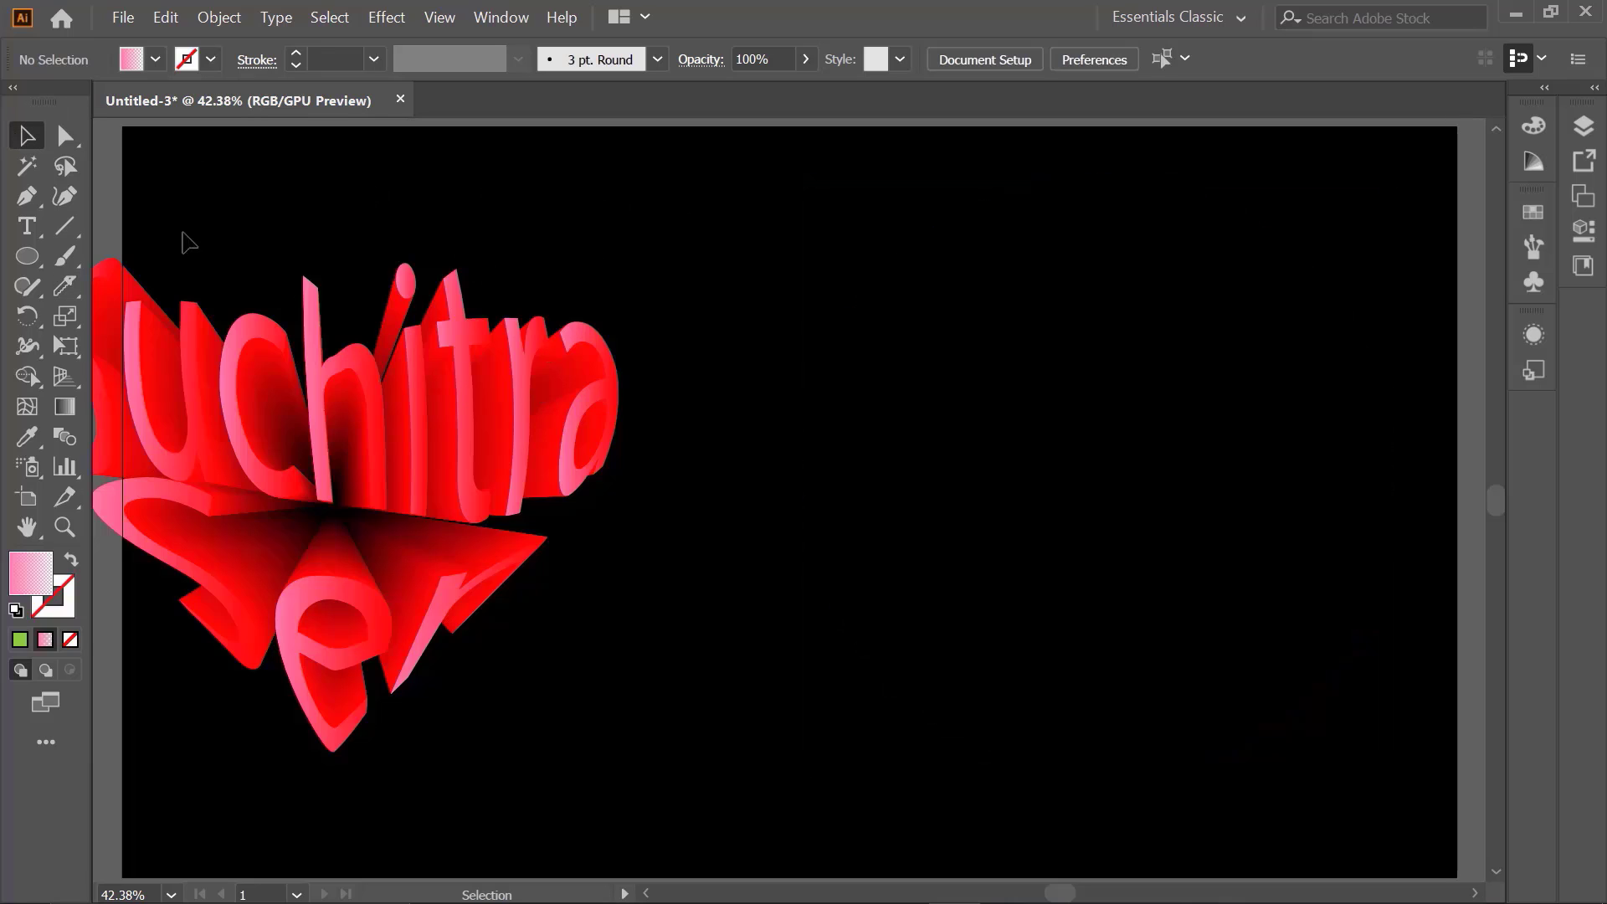
{"action": "left_click_drag", "start_coordinate": [157, 218], "coordinate": [649, 787]}
Drag the lettering group to the middle of the black artboard and deselect it.
{"action": "left_click_drag", "start_coordinate": [421, 461], "coordinate": [956, 481]}
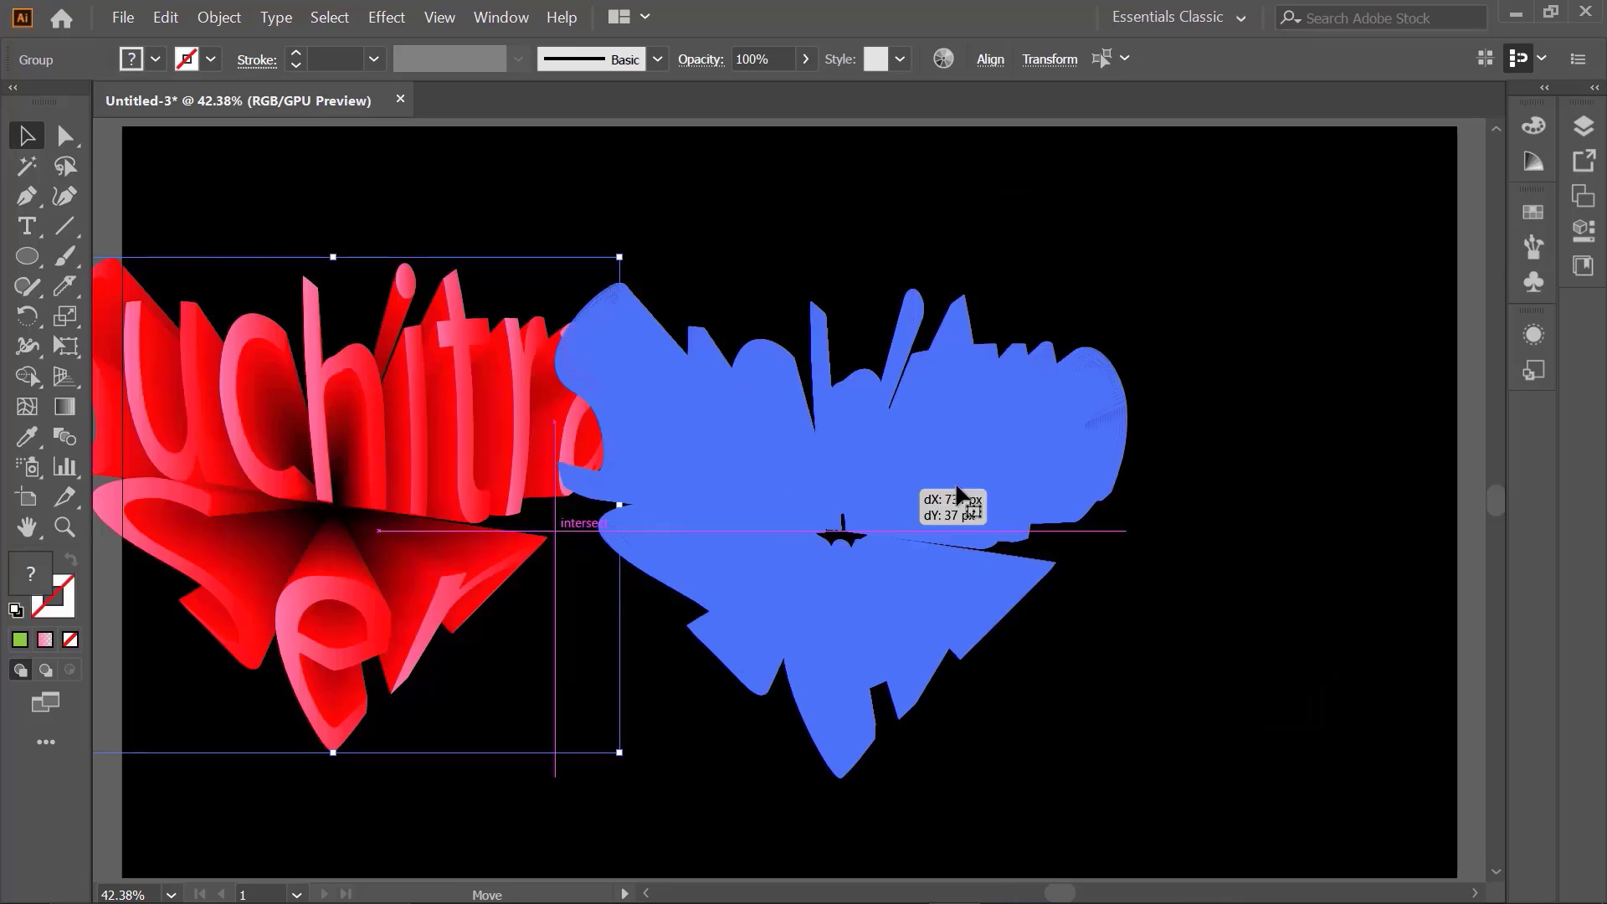
{"action": "left_click", "coordinate": [971, 268]}
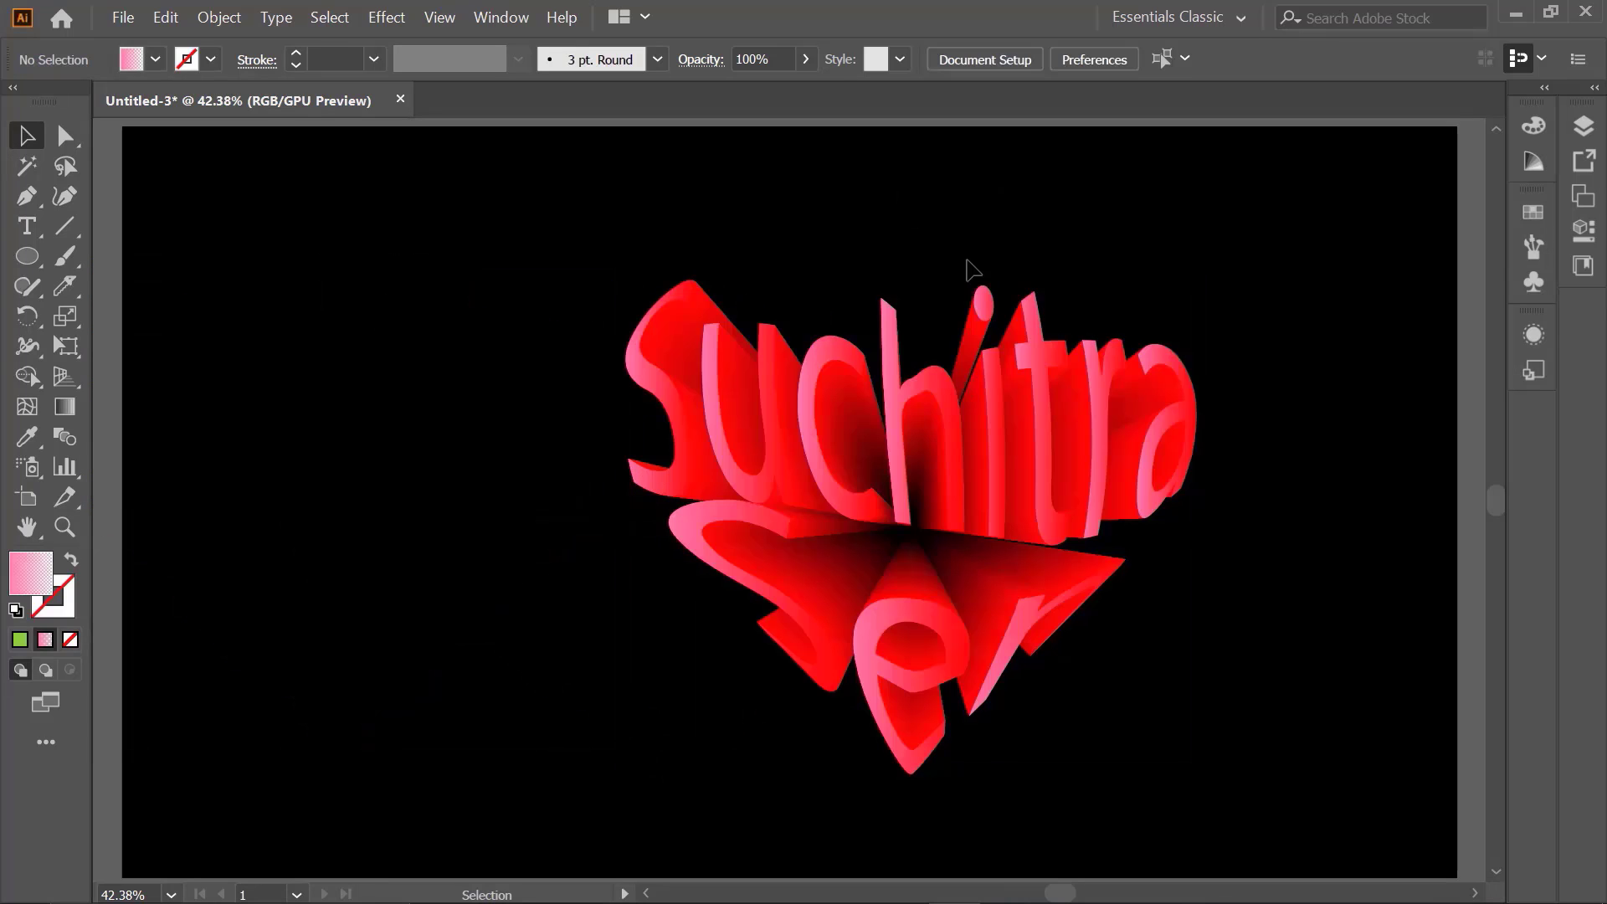